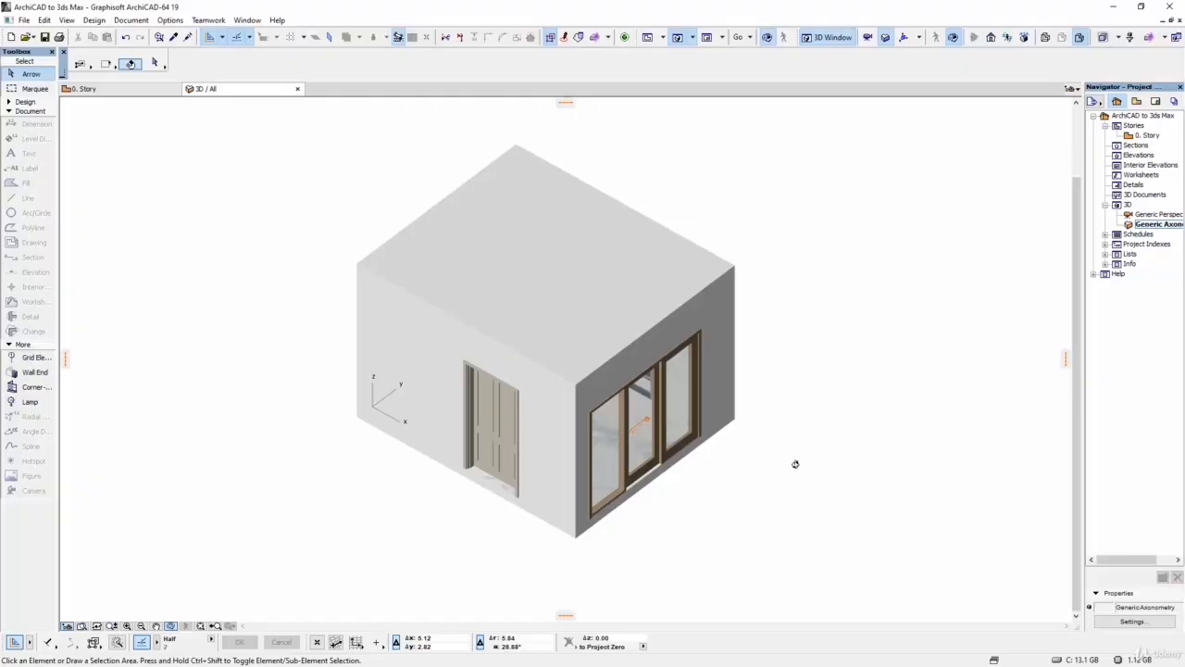
# Step: Draw a rectangular marquee around the room on the 0. Story plan, excluding the lower wall's outer edge, and make it span all stories
pyautogui.moveTo(794, 464); pyautogui.dragTo(764, 399)
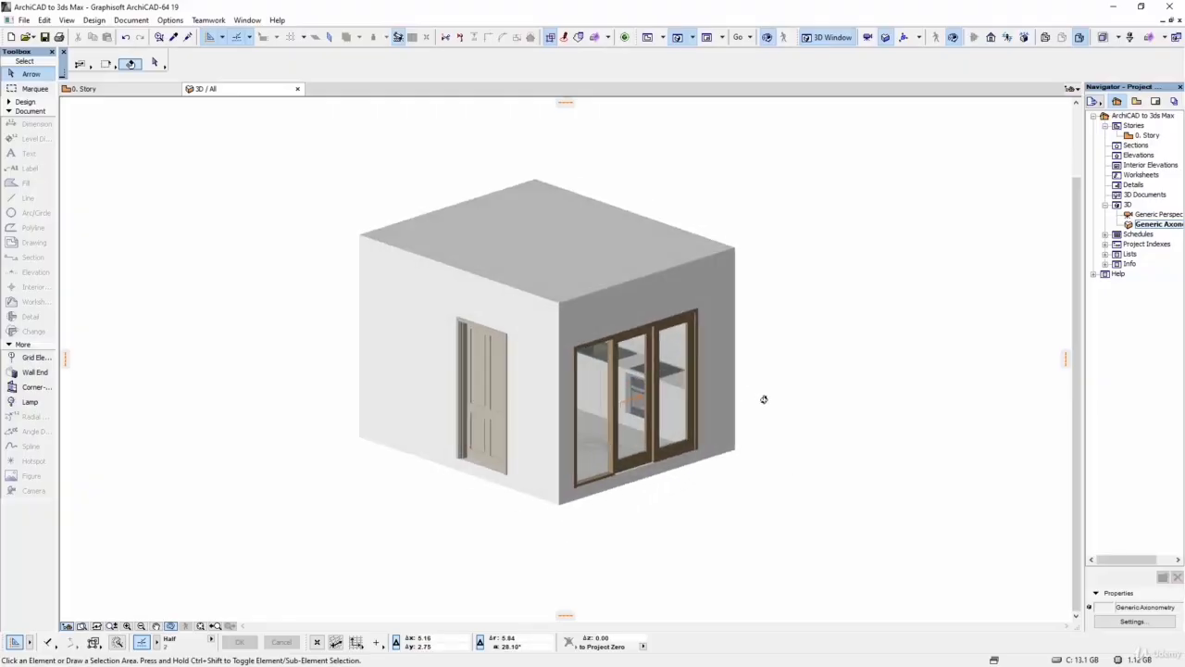
pyautogui.click(1149, 136)
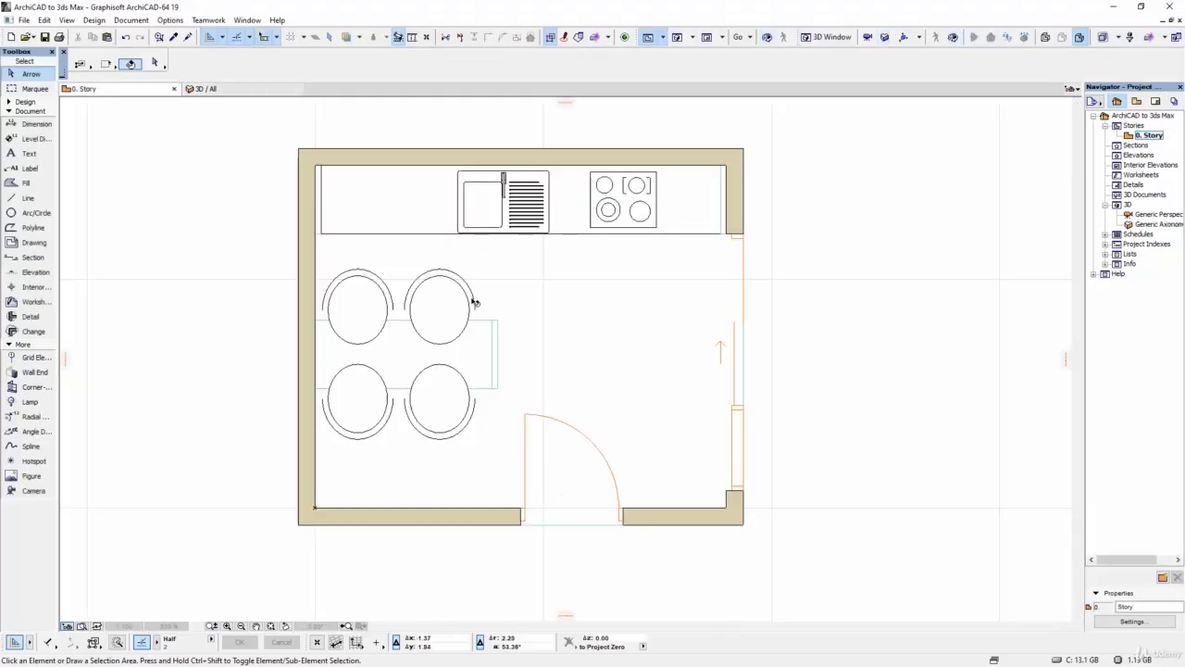
pyautogui.click(30, 89)
pyautogui.click(237, 118)
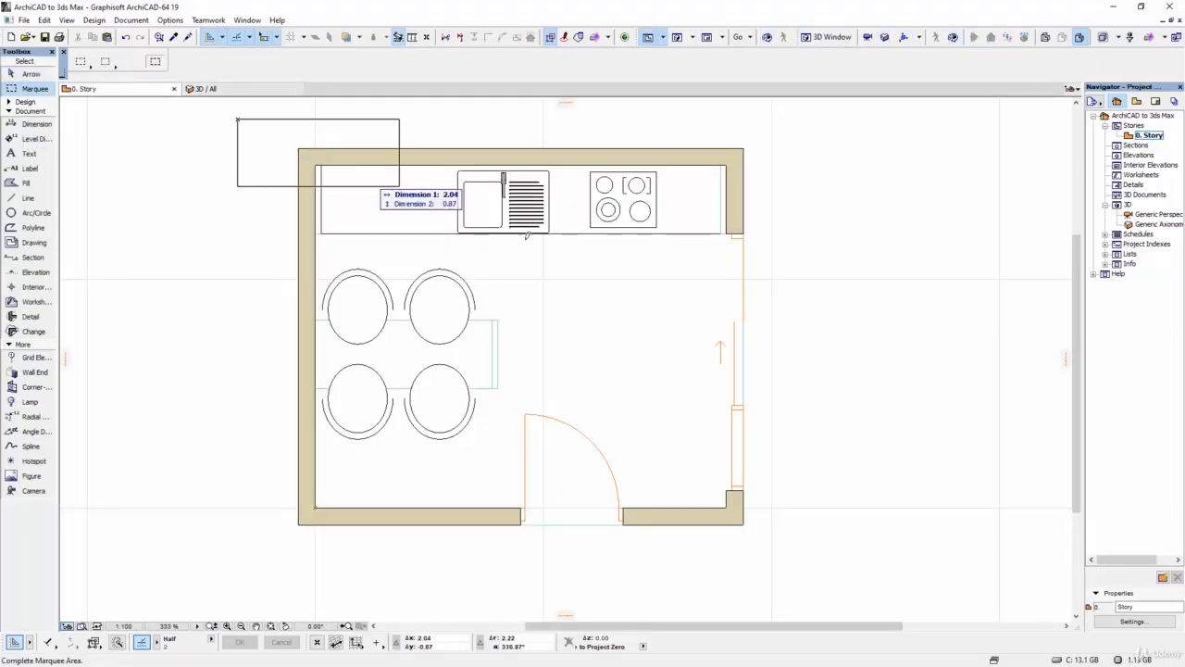
pyautogui.click(817, 493)
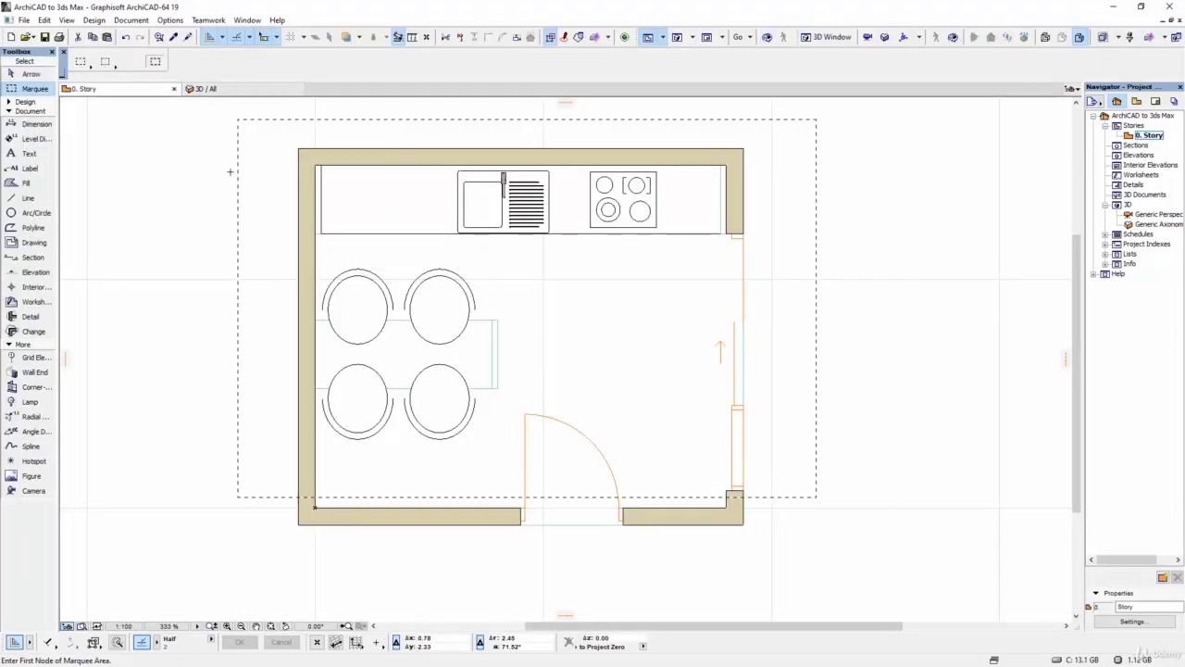
pyautogui.click(88, 61)
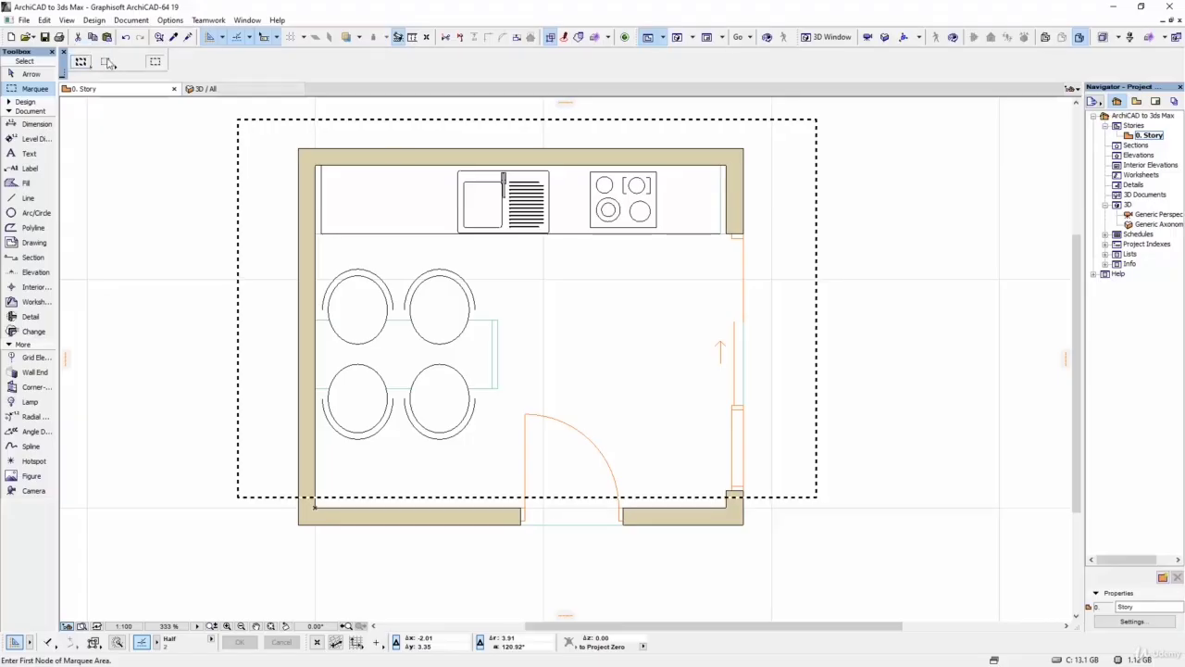
# Step: Show the marquee area in 3D and examine the kitchen interior through the cut-open side of the room
pyautogui.rightClick(792, 471)
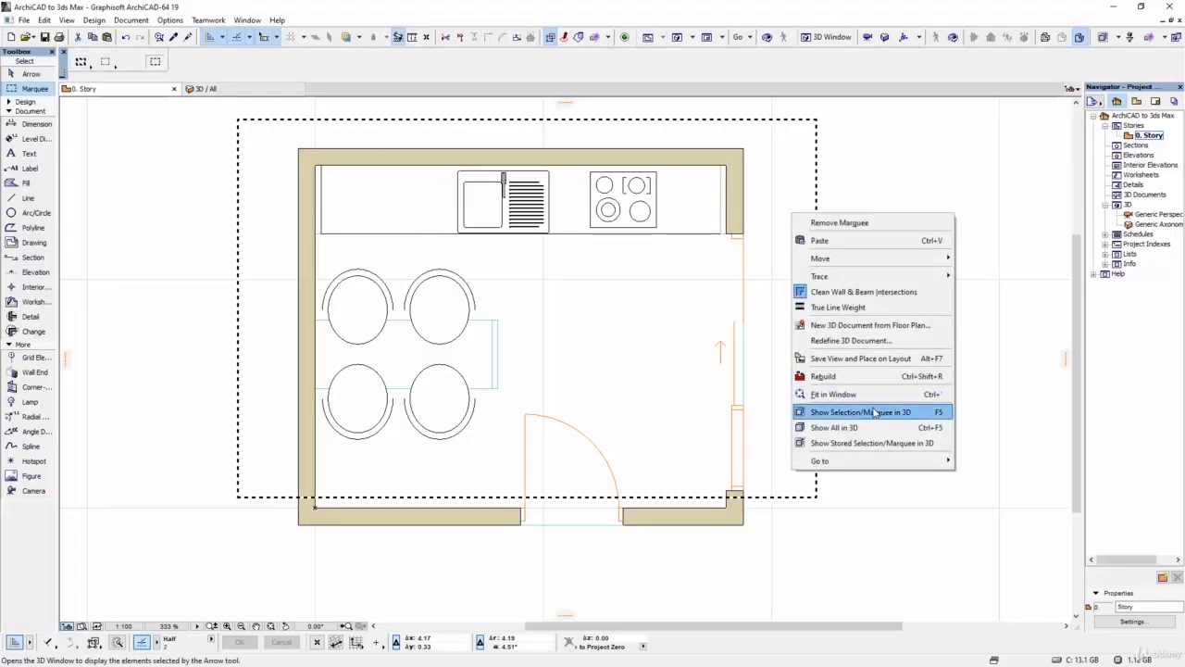
pyautogui.click(874, 412)
pyautogui.keyDown('shift'); pyautogui.moveTo(719, 432); pyautogui.dragTo(842, 392, button='middle'); pyautogui.keyUp('shift')
pyautogui.keyDown('shift'); pyautogui.moveTo(651, 389); pyautogui.dragTo(719, 409, button='middle'); pyautogui.keyUp('shift')
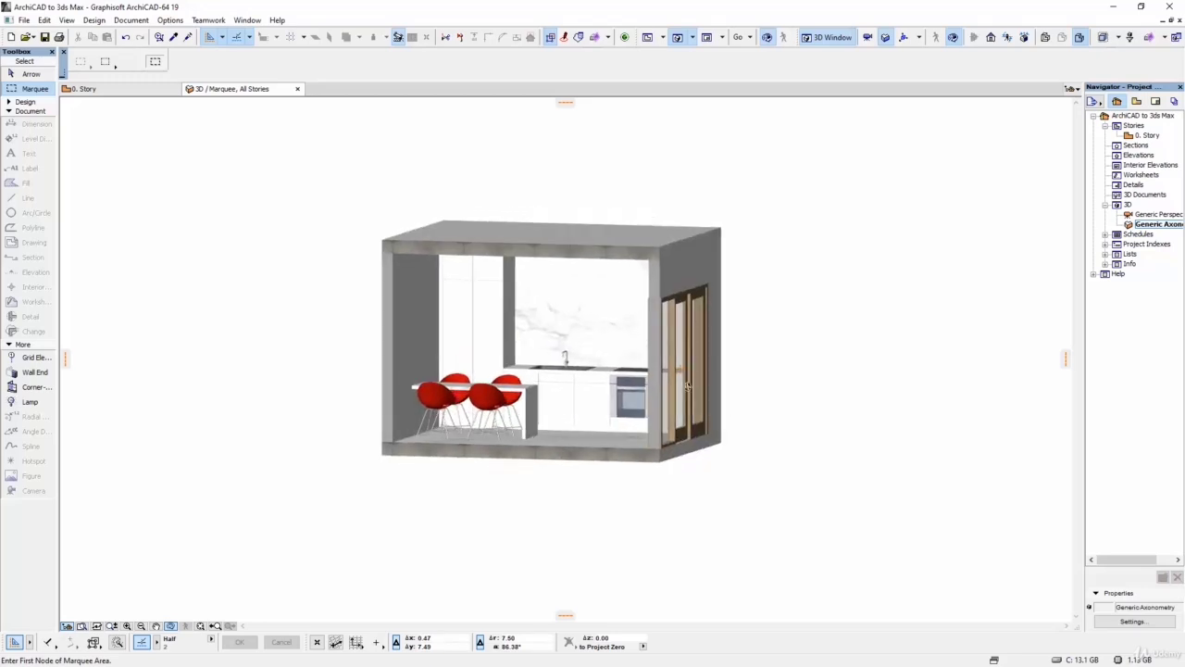
pyautogui.scroll(3, 585, 350)
pyautogui.keyDown('shift'); pyautogui.moveTo(585, 350); pyautogui.dragTo(605, 360, button='middle'); pyautogui.keyUp('shift')
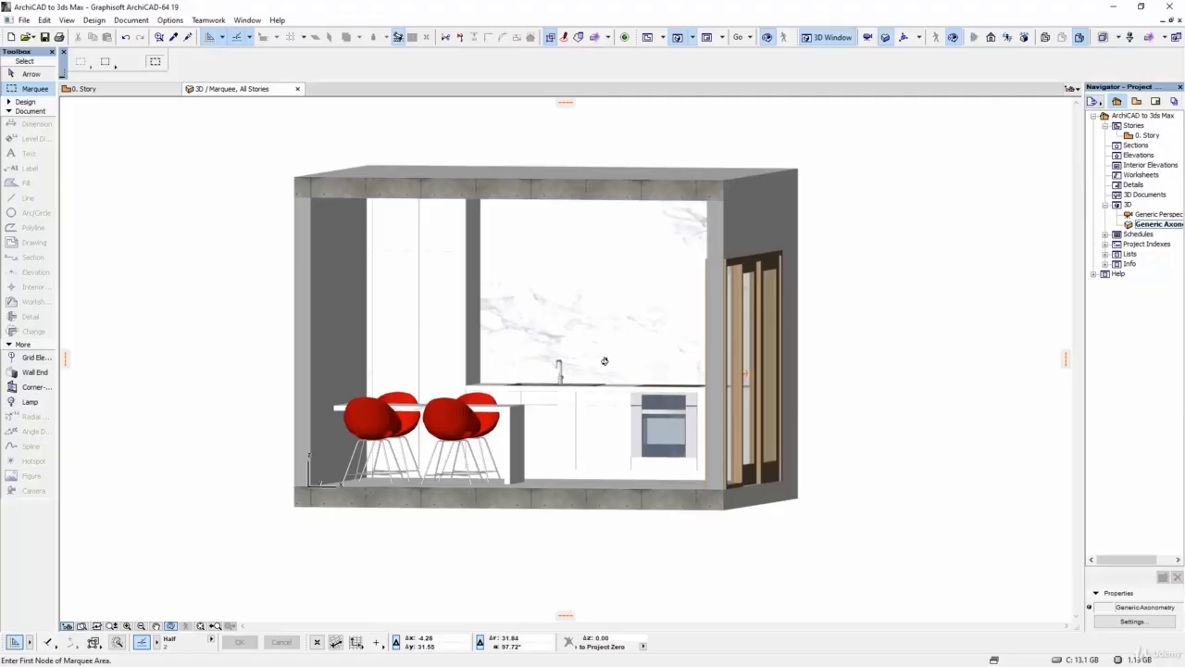
# Step: Show all elements of the model in 3D again and view the closed room from its glazed side
pyautogui.rightClick(884, 350)
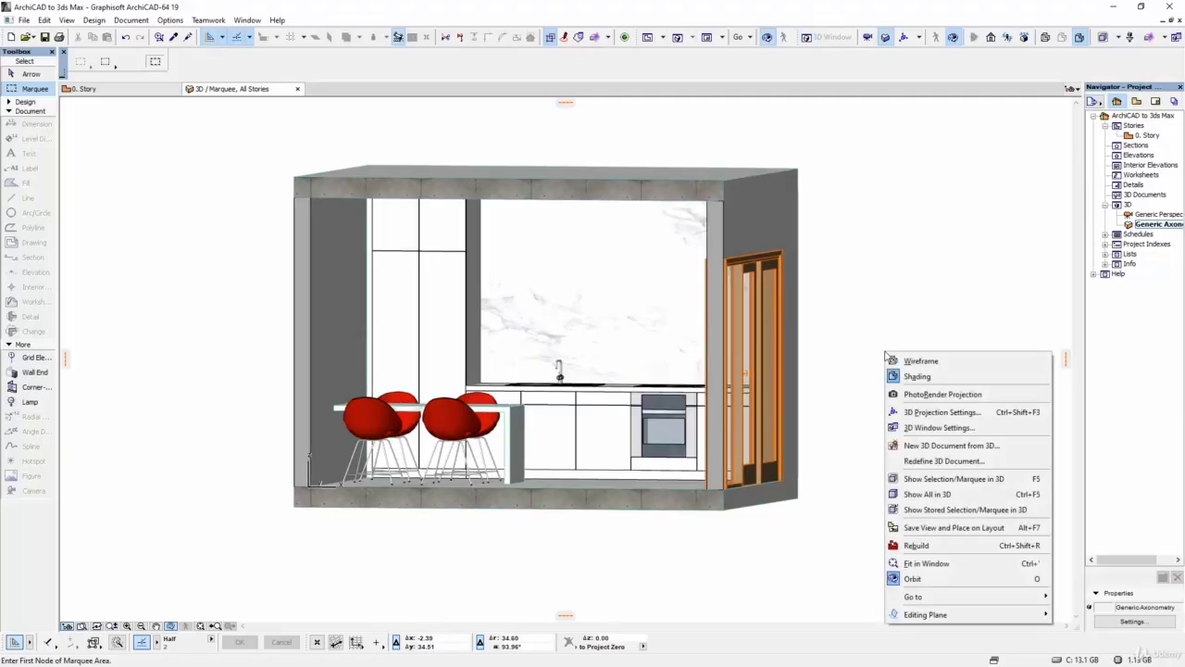
pyautogui.click(926, 493)
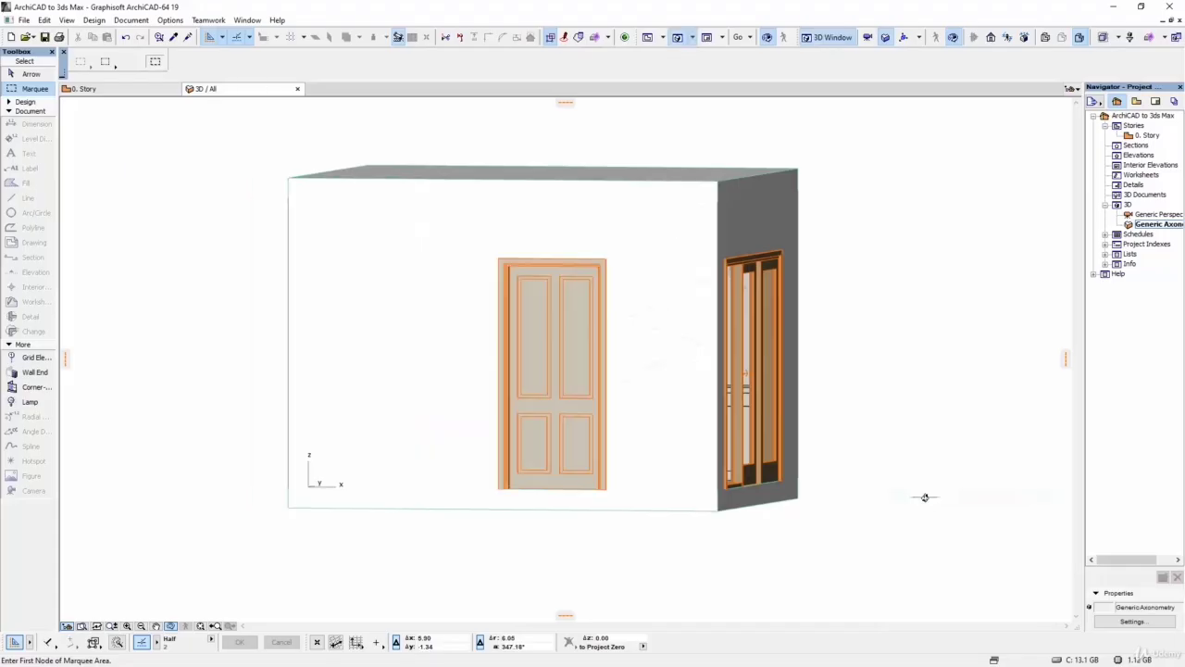
pyautogui.moveTo(888, 434); pyautogui.dragTo(648, 451)
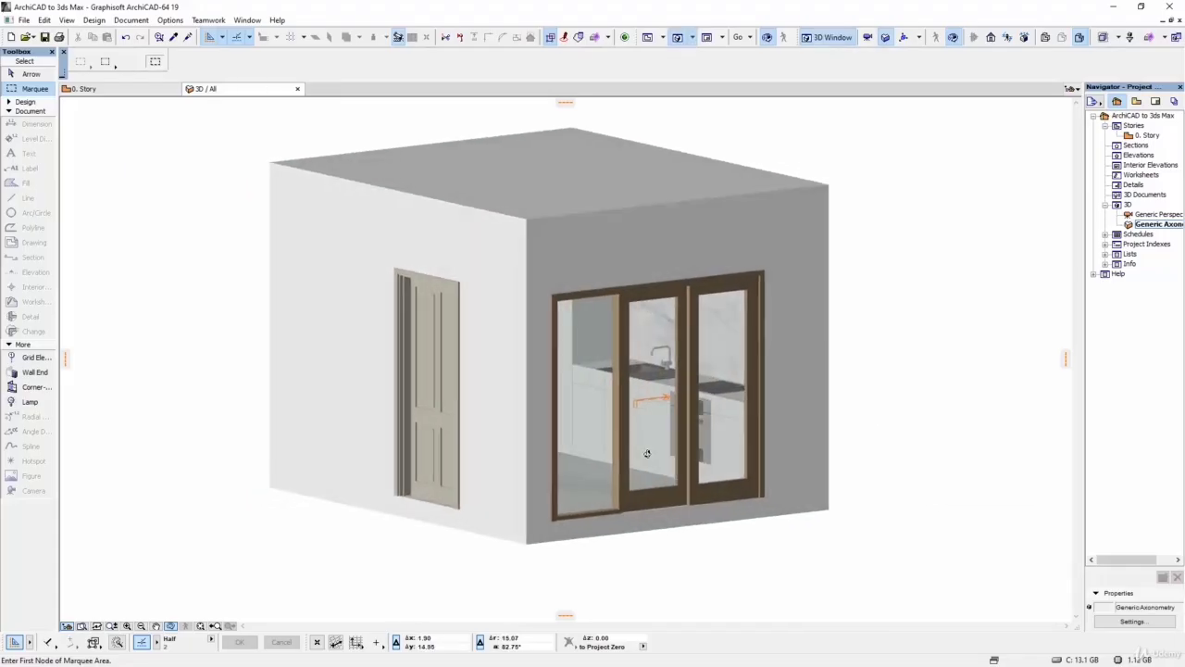
# Step: Prepare to save the 3D model to the Desktop as a 3DStudio File (*.3ds) named Surfaces
pyautogui.click(25, 20)
pyautogui.click(51, 116)
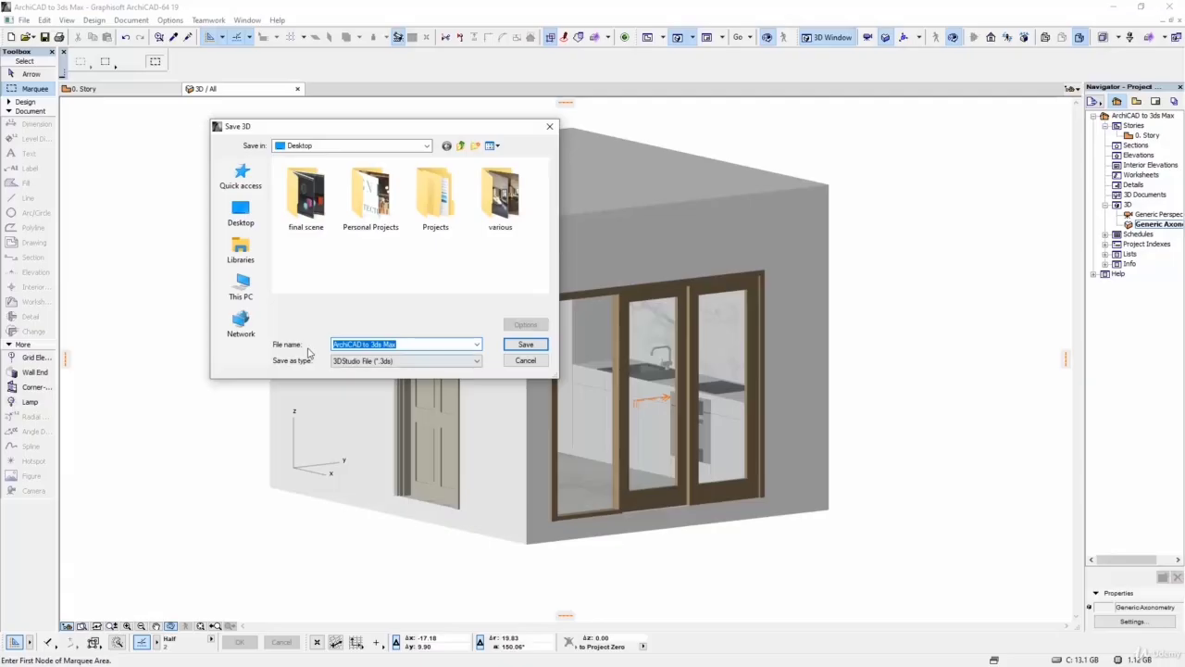
pyautogui.click(368, 363)
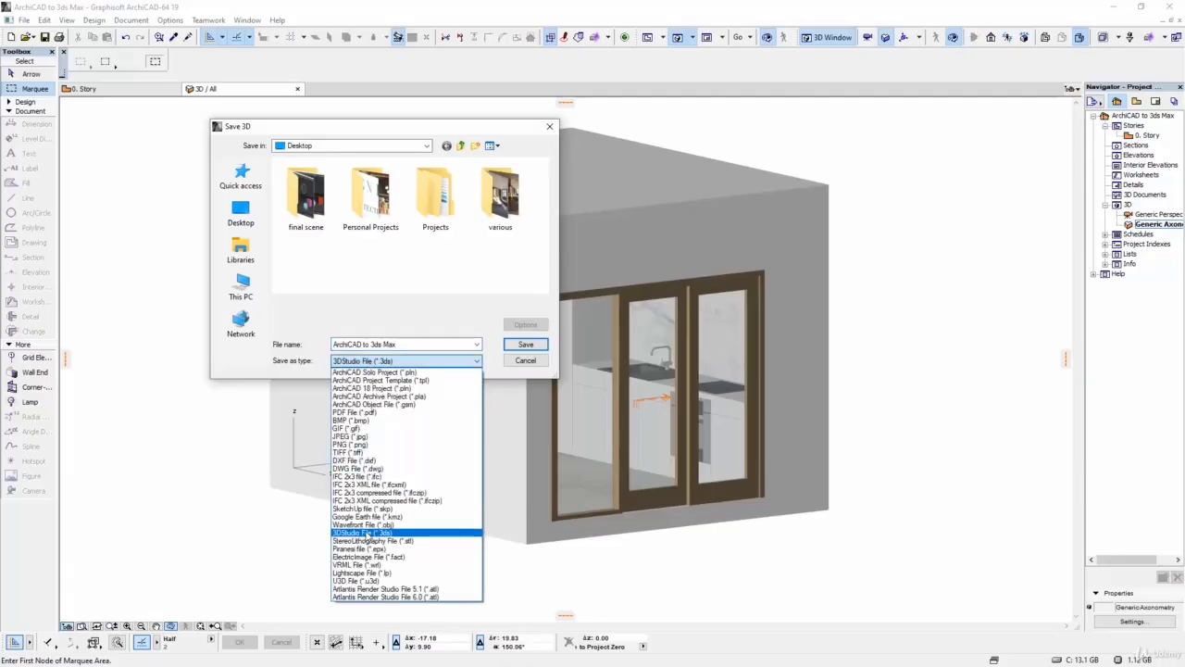
pyautogui.click(385, 533)
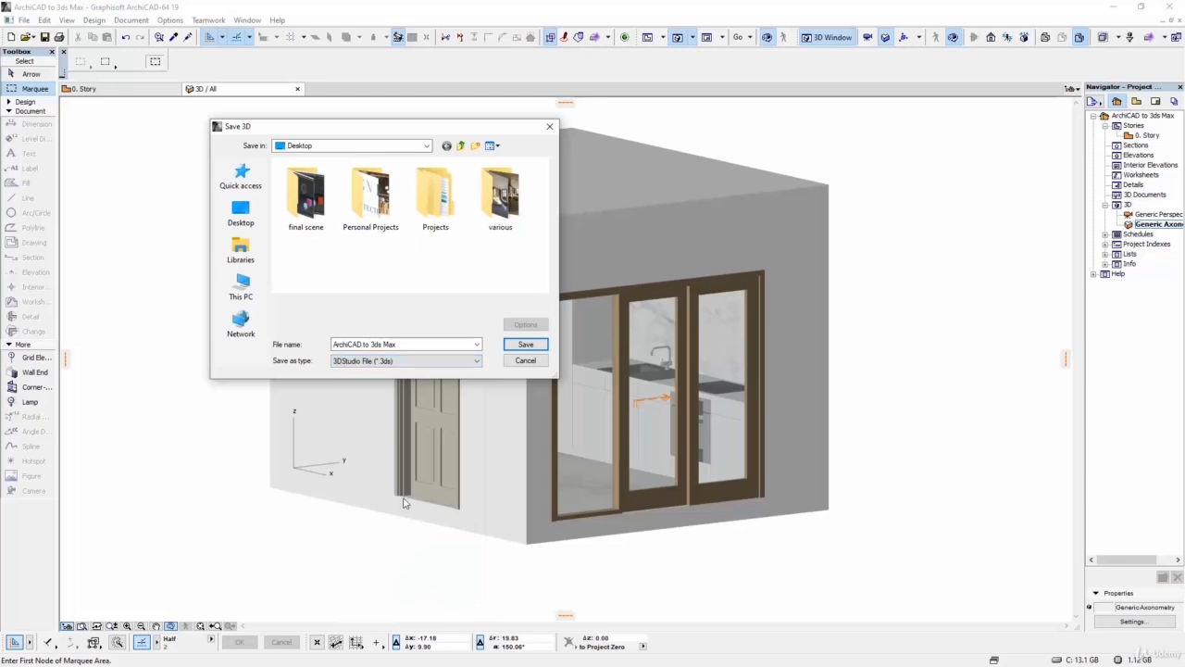
pyautogui.moveTo(423, 346); pyautogui.dragTo(304, 329)
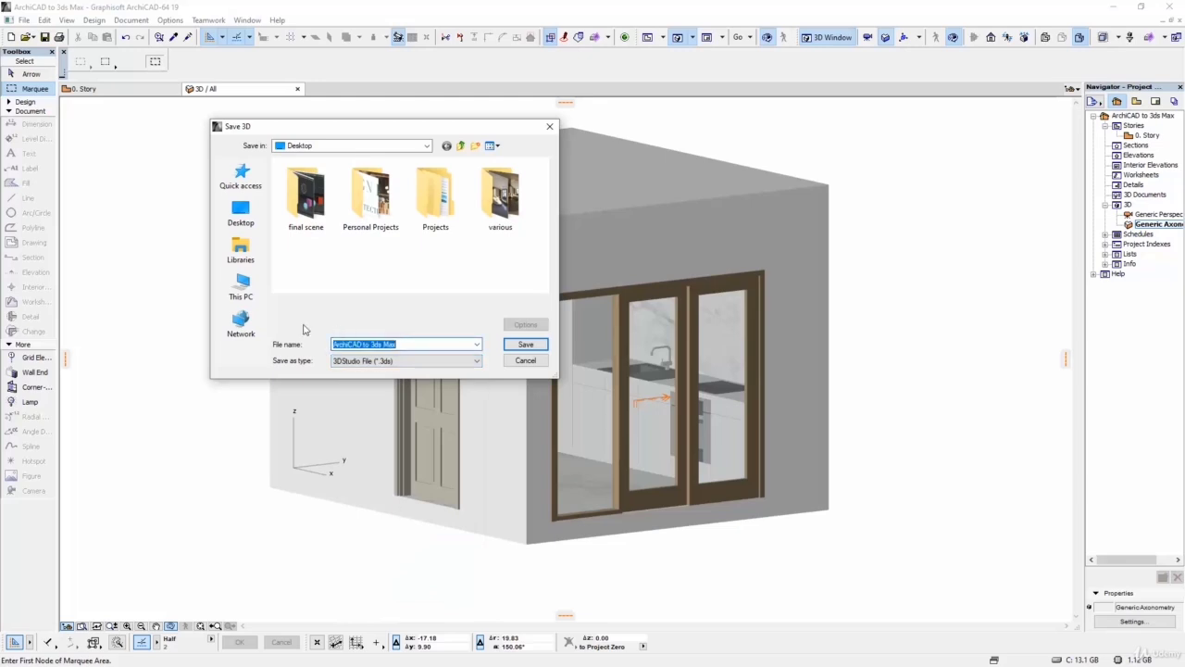
pyautogui.write('Surfaces')
# Step: Save the 3DStudio file with objects constructed according to Surfaces and the drawing unit set to 1000 mm
pyautogui.click(519, 346)
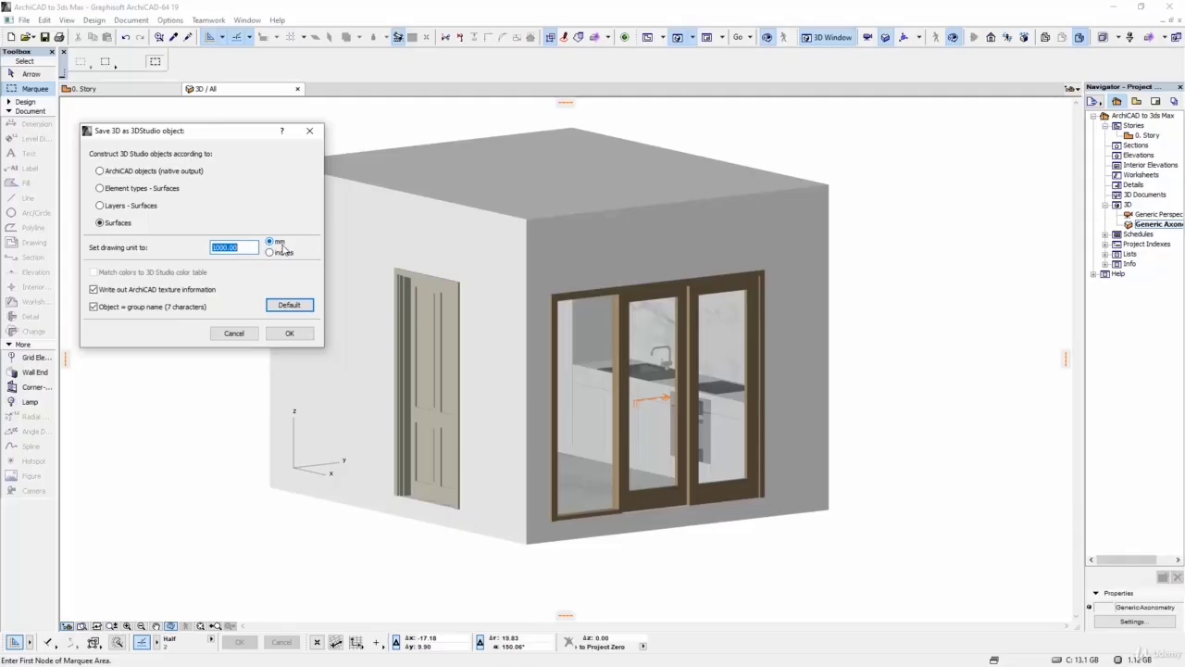
pyautogui.click(243, 249)
pyautogui.click(287, 335)
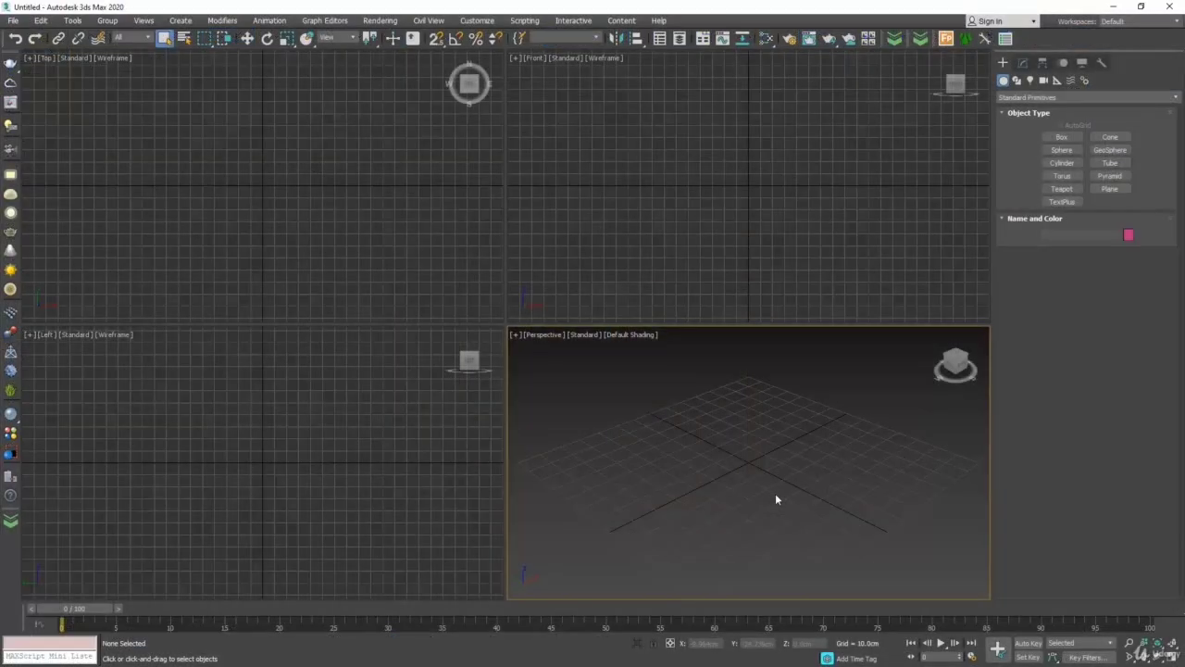
# Step: In 3ds Max, import the Surfaces 3DS file from the Desktop, merging it with the current scene, converting units and keeping the animation length
pyautogui.click(13, 20)
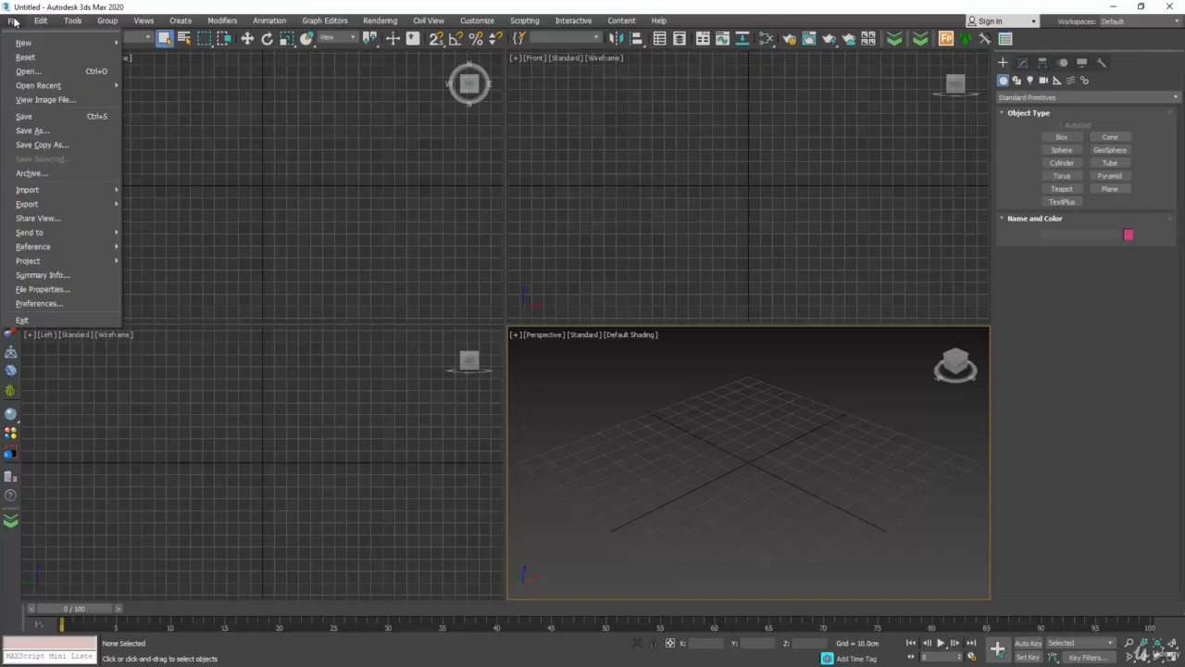
pyautogui.moveTo(64, 192)
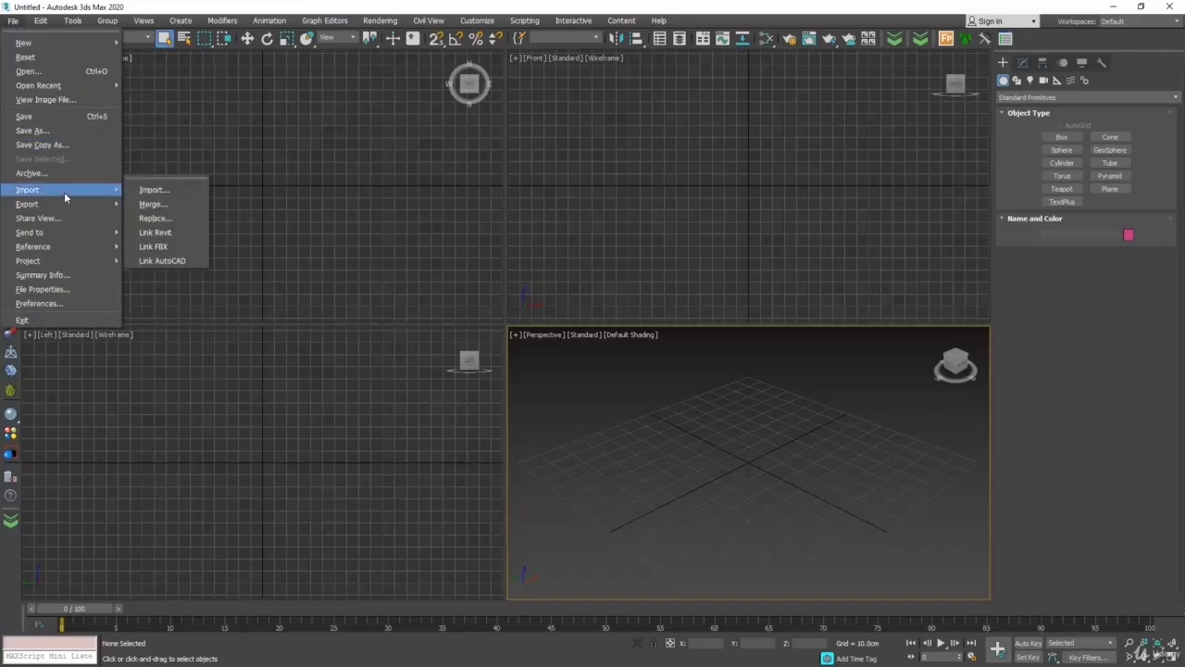
pyautogui.click(172, 190)
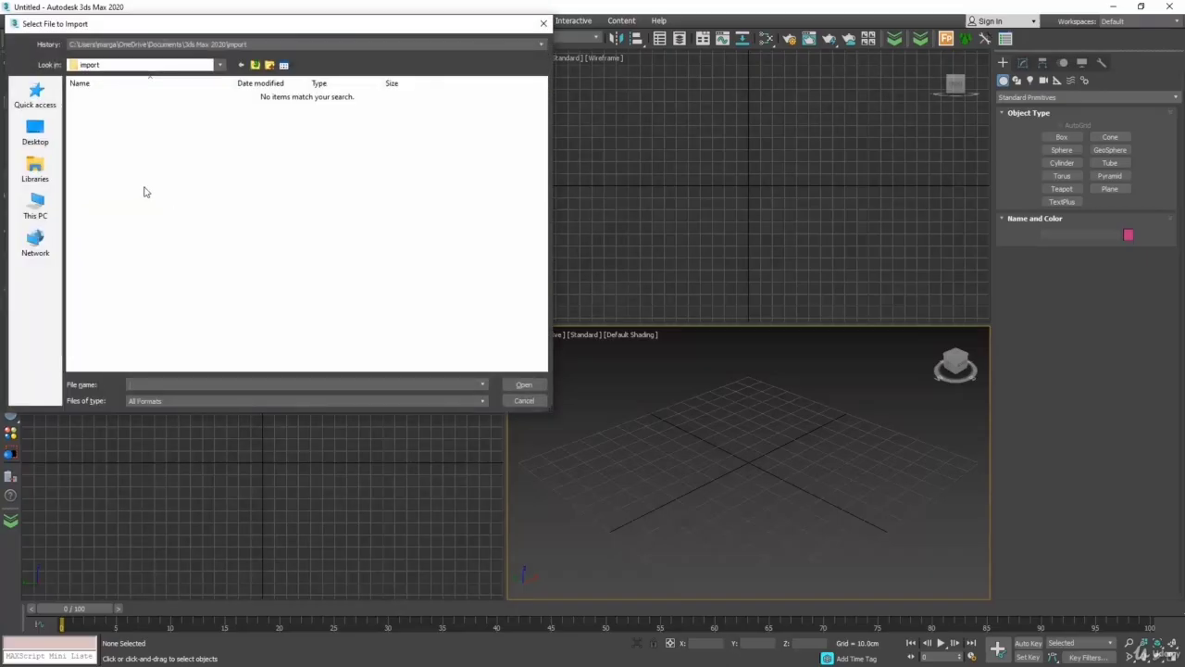
pyautogui.click(36, 132)
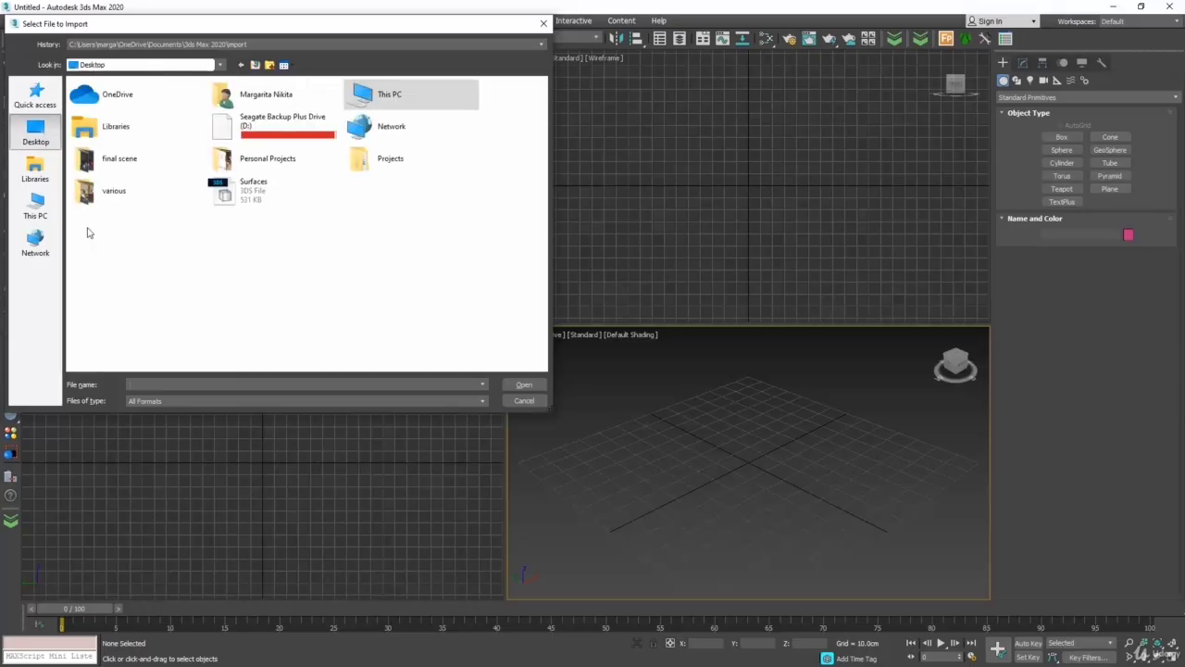
pyautogui.click(245, 202)
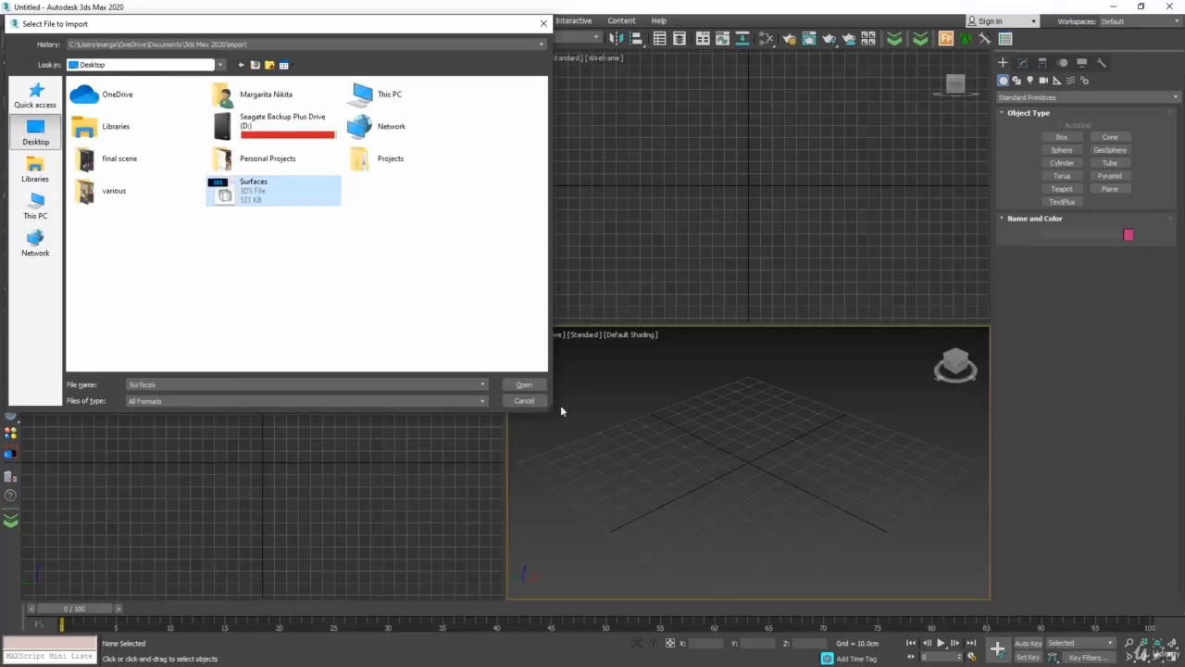
pyautogui.click(524, 385)
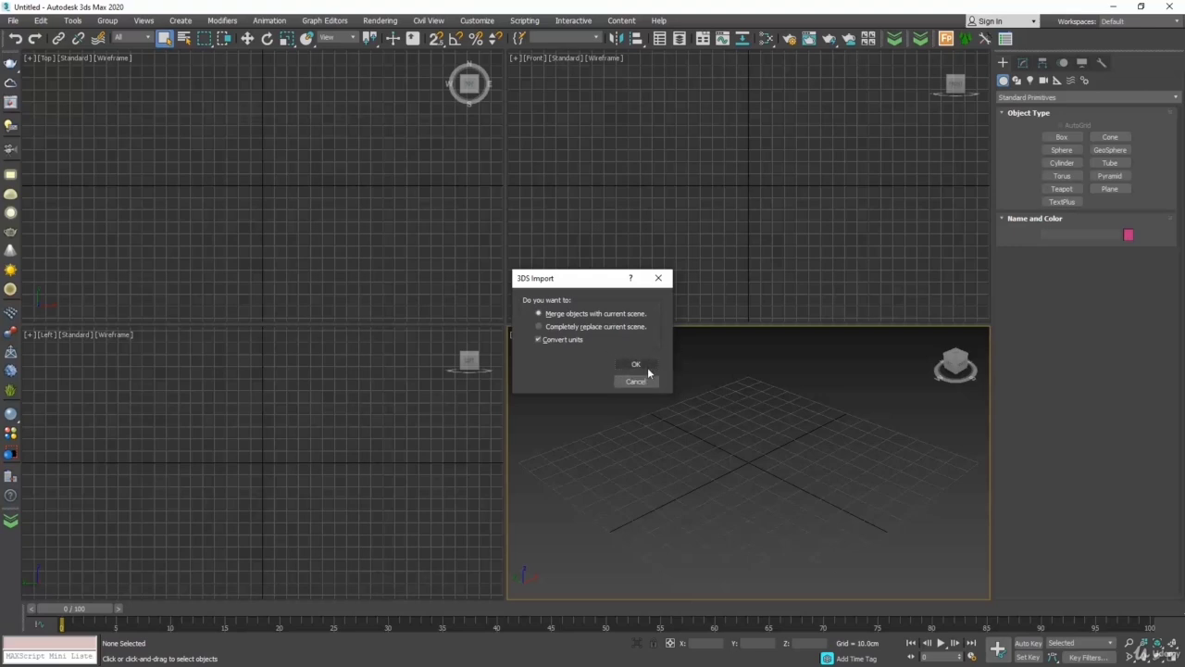
pyautogui.click(637, 365)
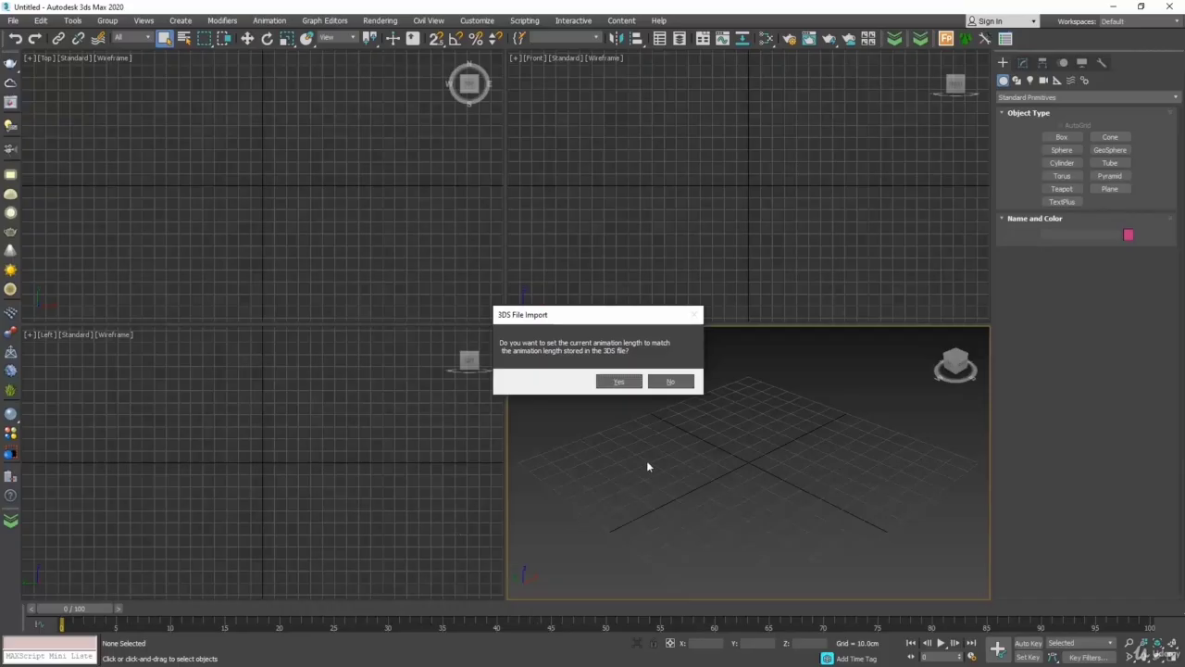
pyautogui.click(671, 381)
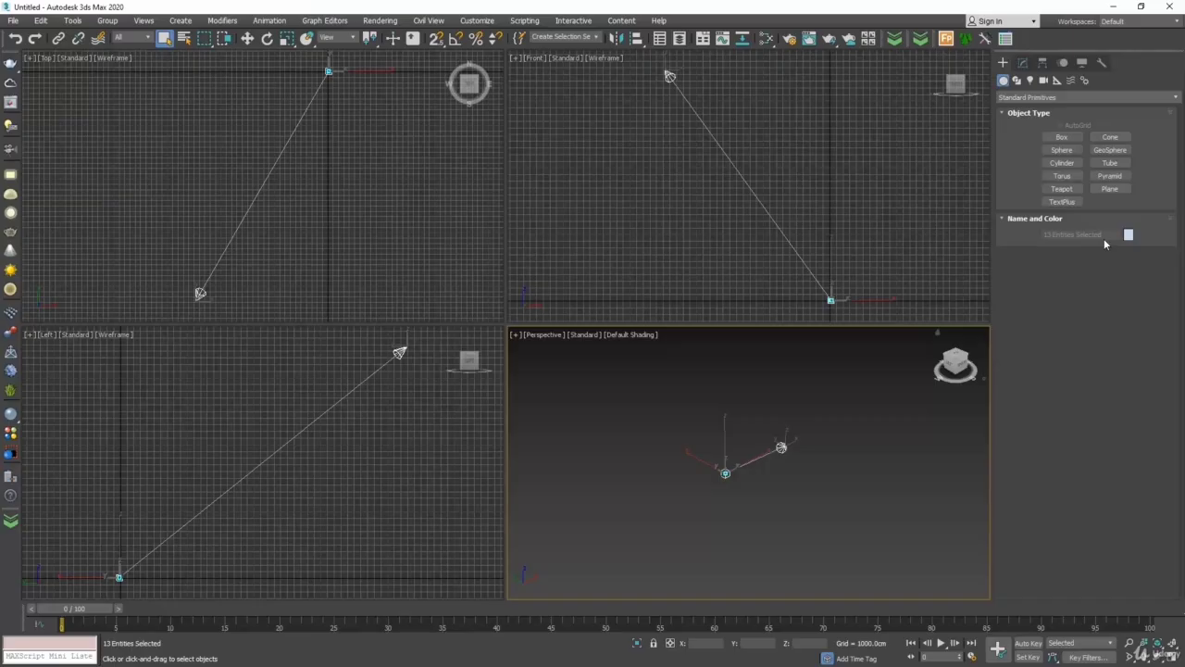
# Step: Delete the imported Sun light and fit the room model to all viewports
pyautogui.click(454, 231)
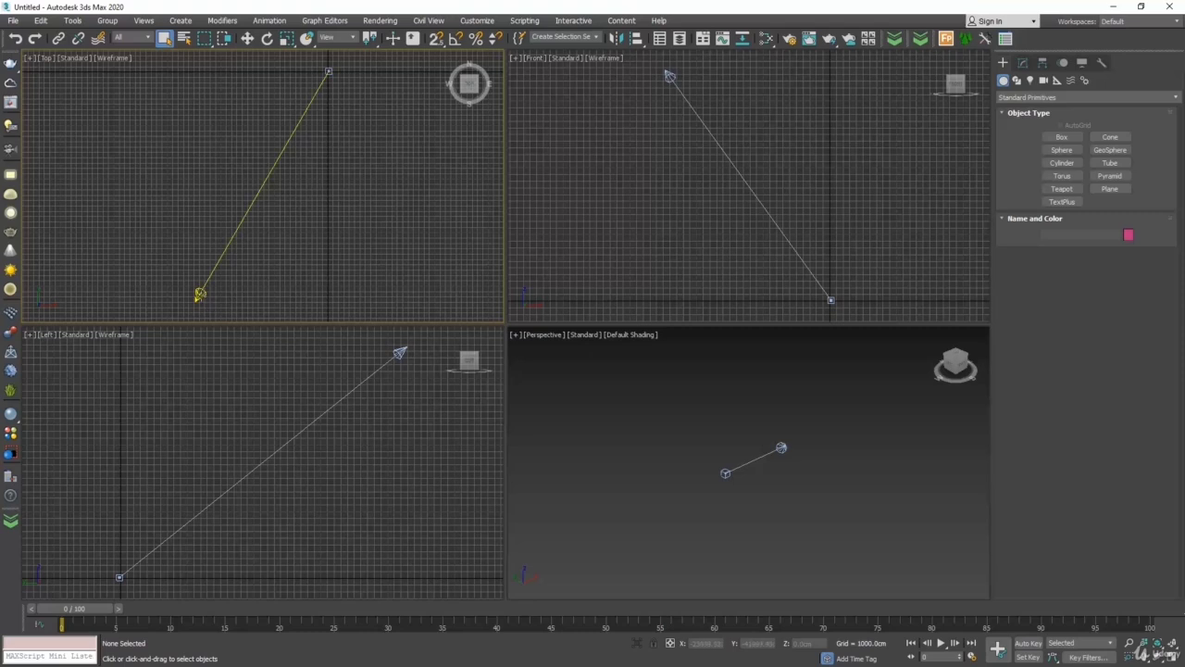
pyautogui.click(205, 311)
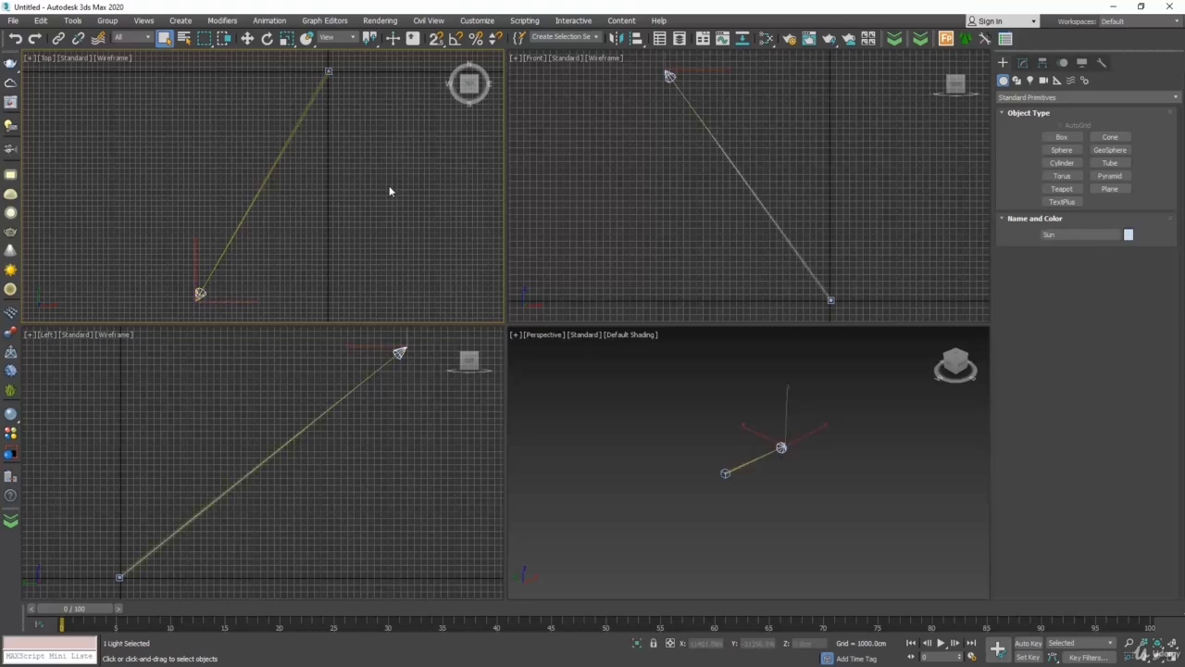
pyautogui.press('Delete')
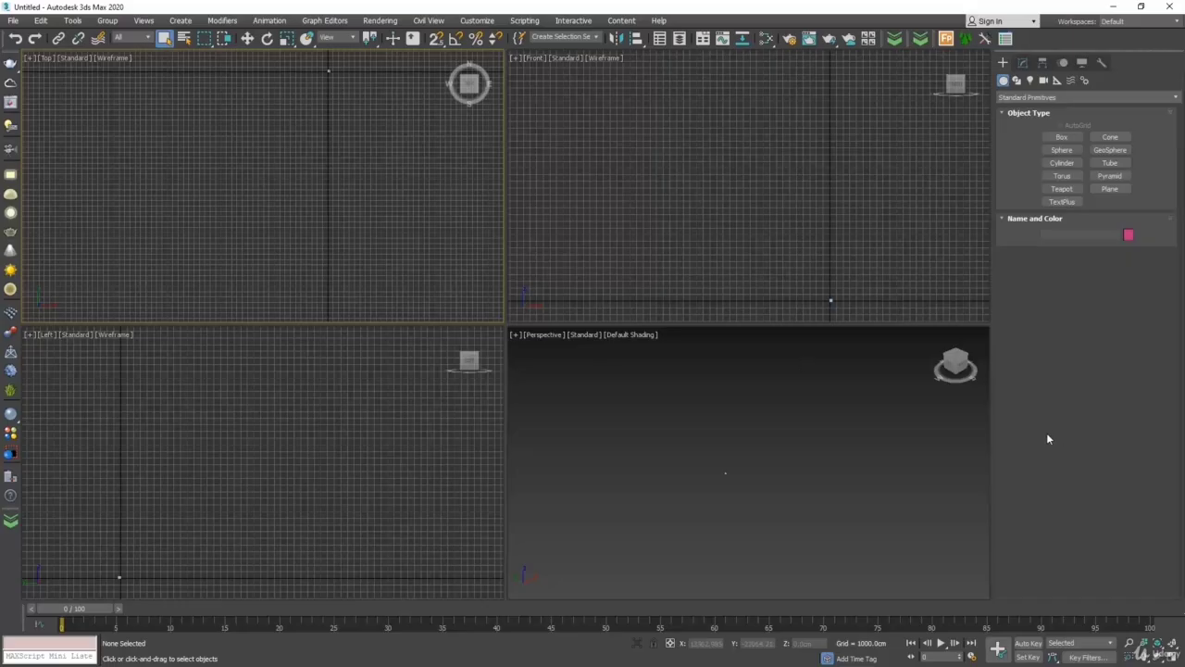
pyautogui.click(1172, 645)
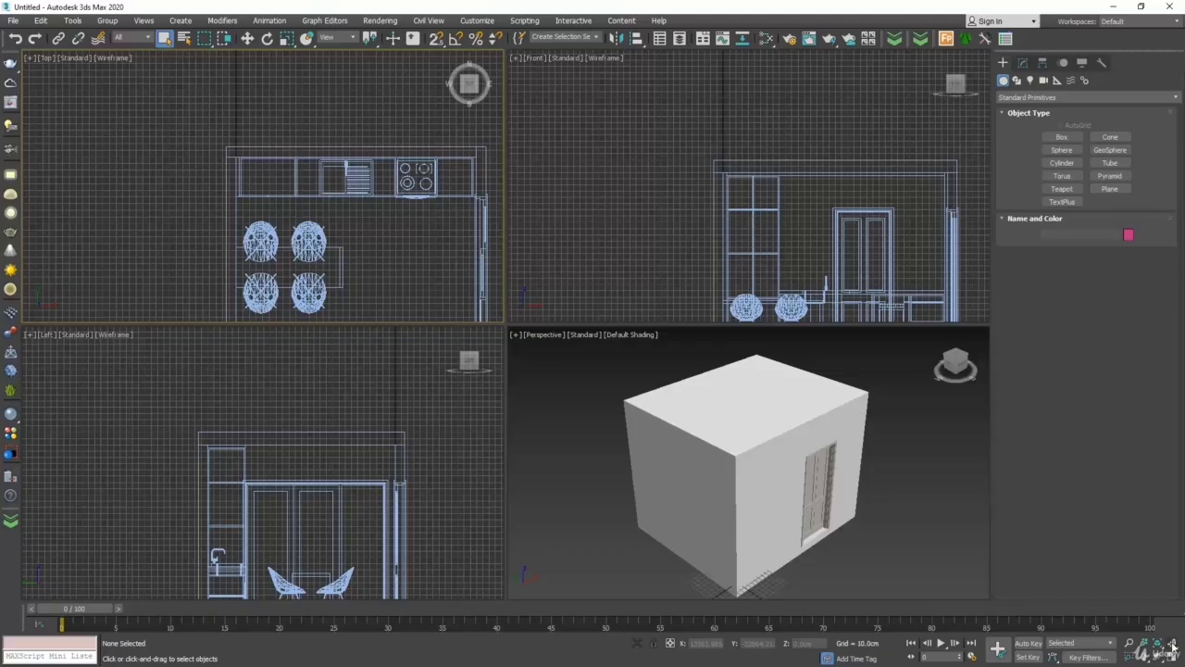
pyautogui.click(1171, 646)
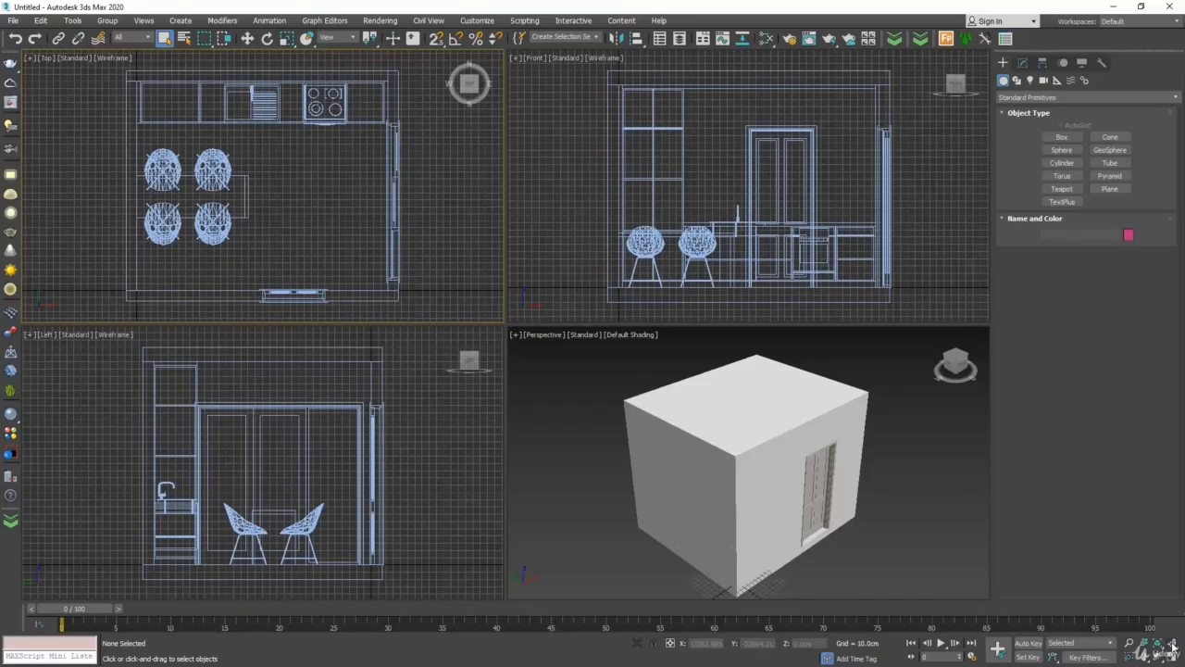
# Step: Select the walls object "0 011" by name and move it along the Y axis to about -130.6 cm, away from the interior
pyautogui.press('h')
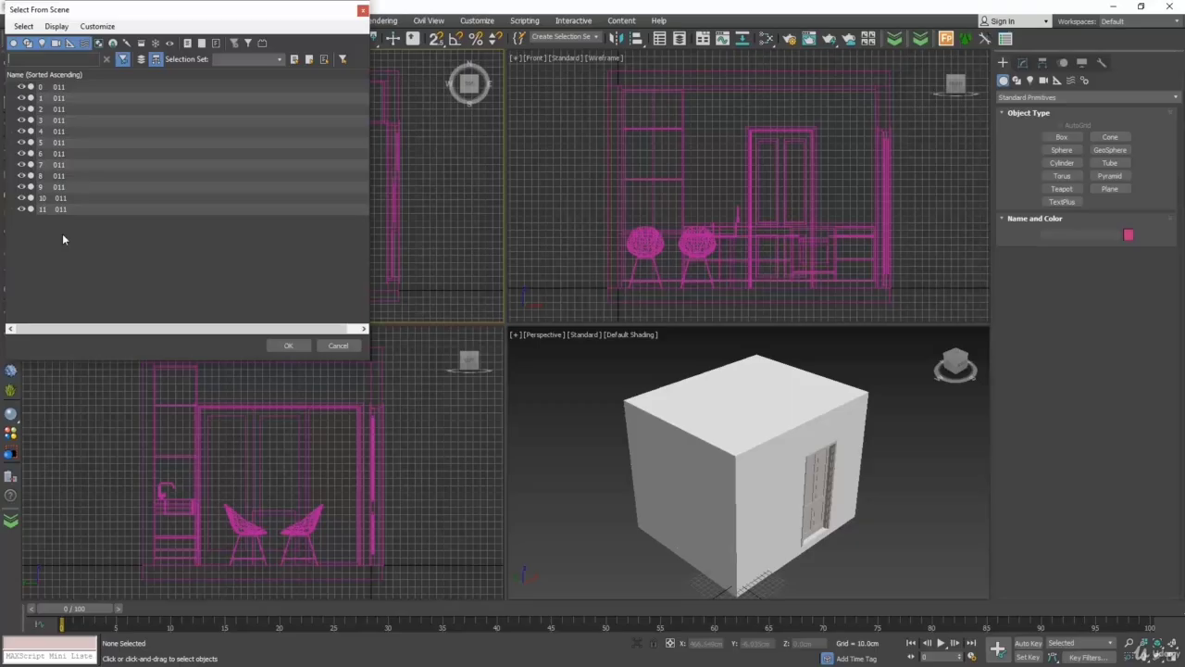
pyautogui.click(61, 89)
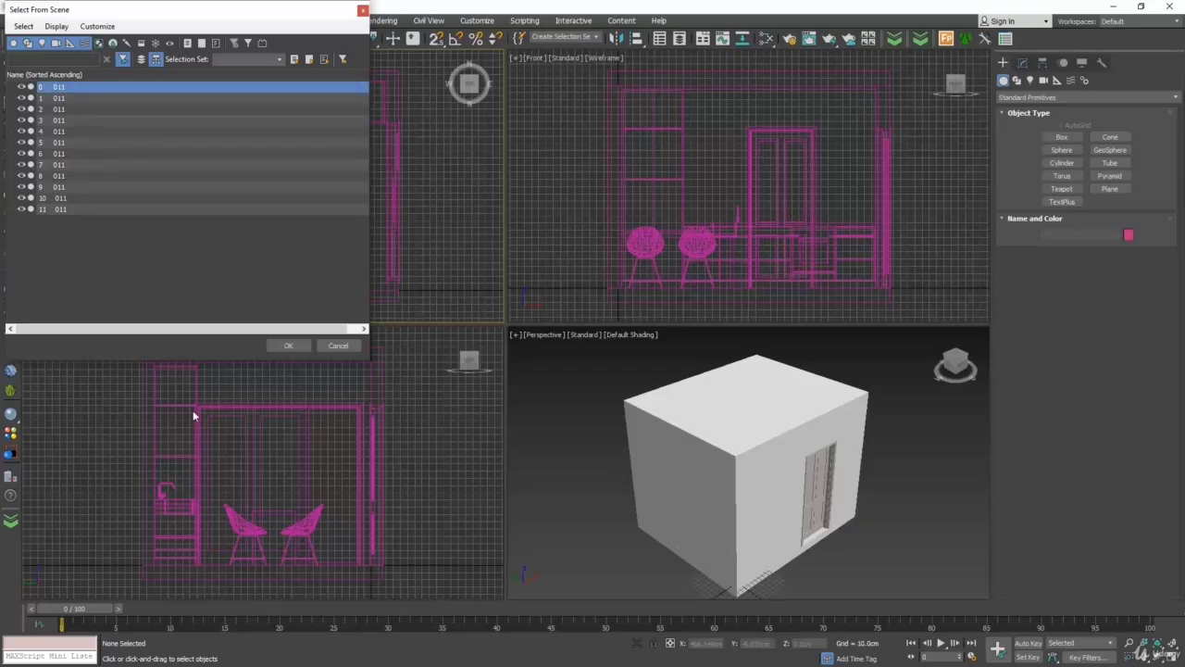
pyautogui.click(289, 346)
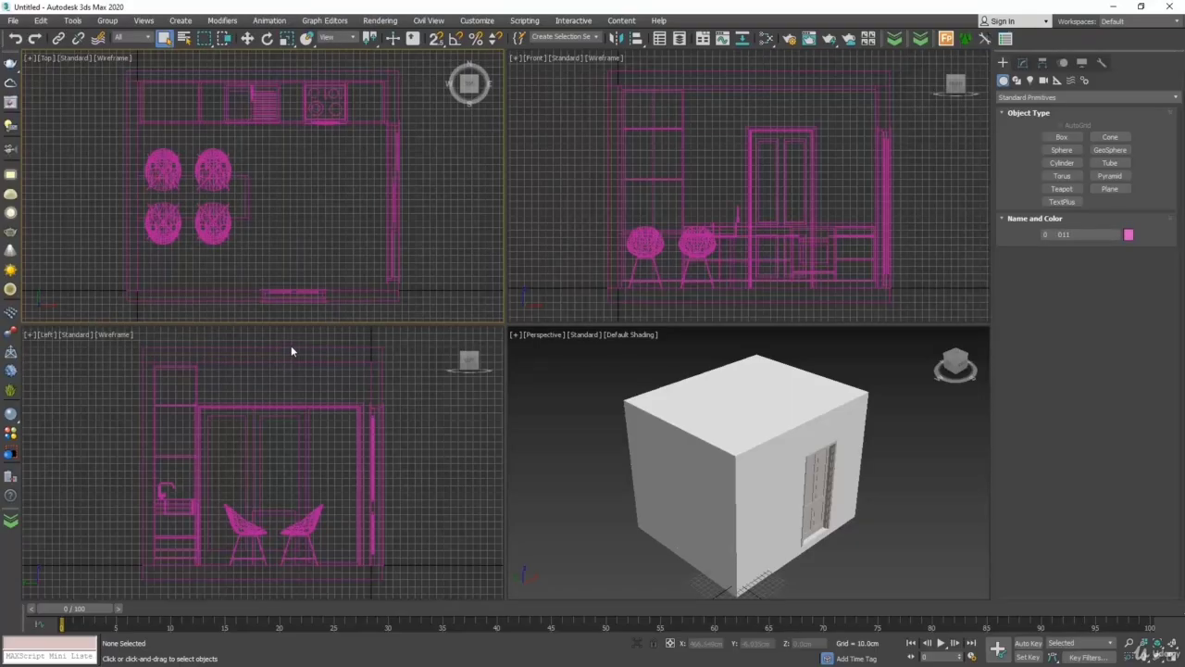
pyautogui.click(247, 38)
pyautogui.click(742, 455)
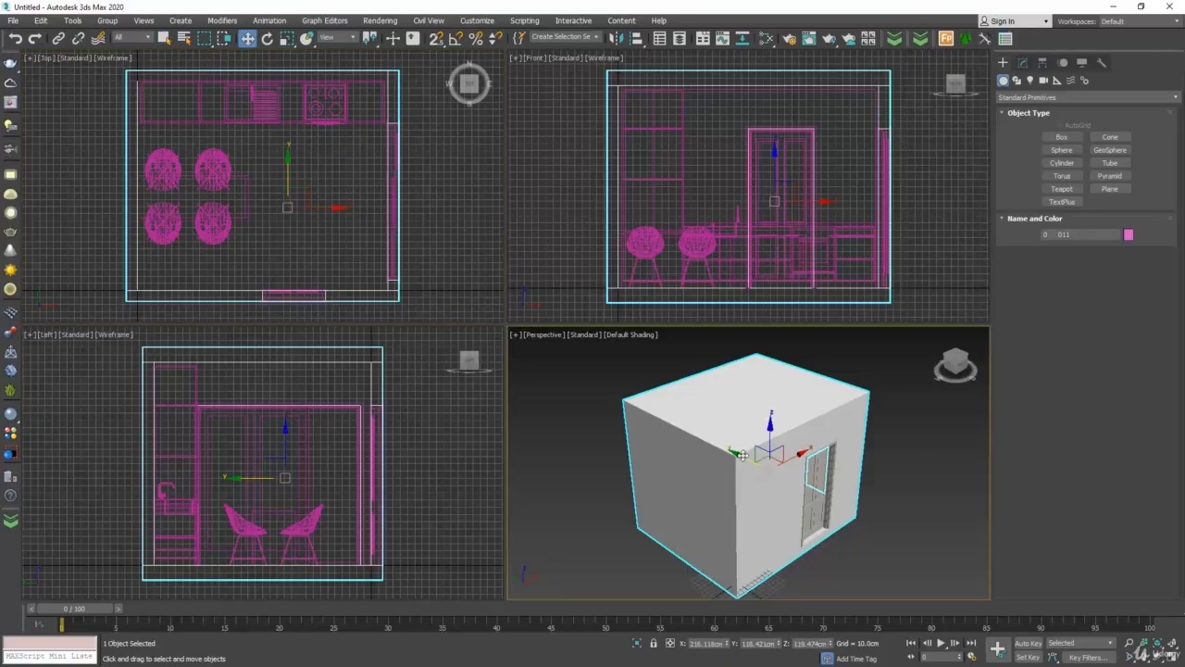
pyautogui.moveTo(741, 455); pyautogui.dragTo(833, 470)
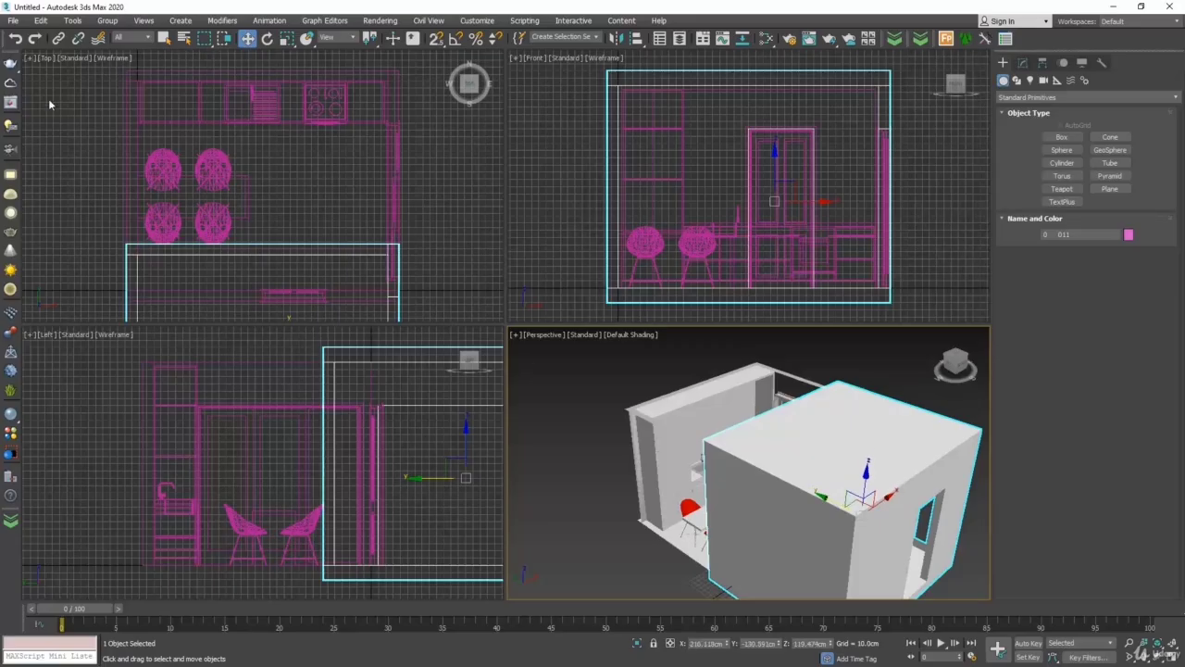
# Step: Undo the last move of the walls object "0 011" and rename it White Stucco
pyautogui.click(18, 39)
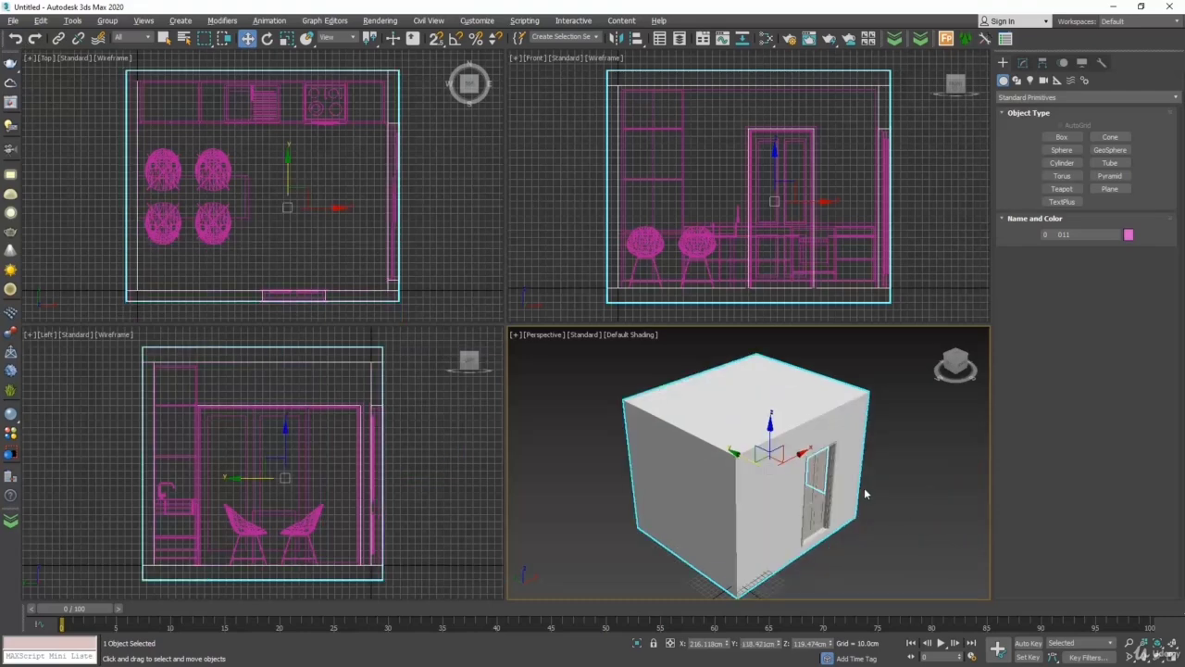
pyautogui.keyDown('alt'); pyautogui.moveTo(865, 496); pyautogui.dragTo(704, 436, button='middle'); pyautogui.keyUp('alt')
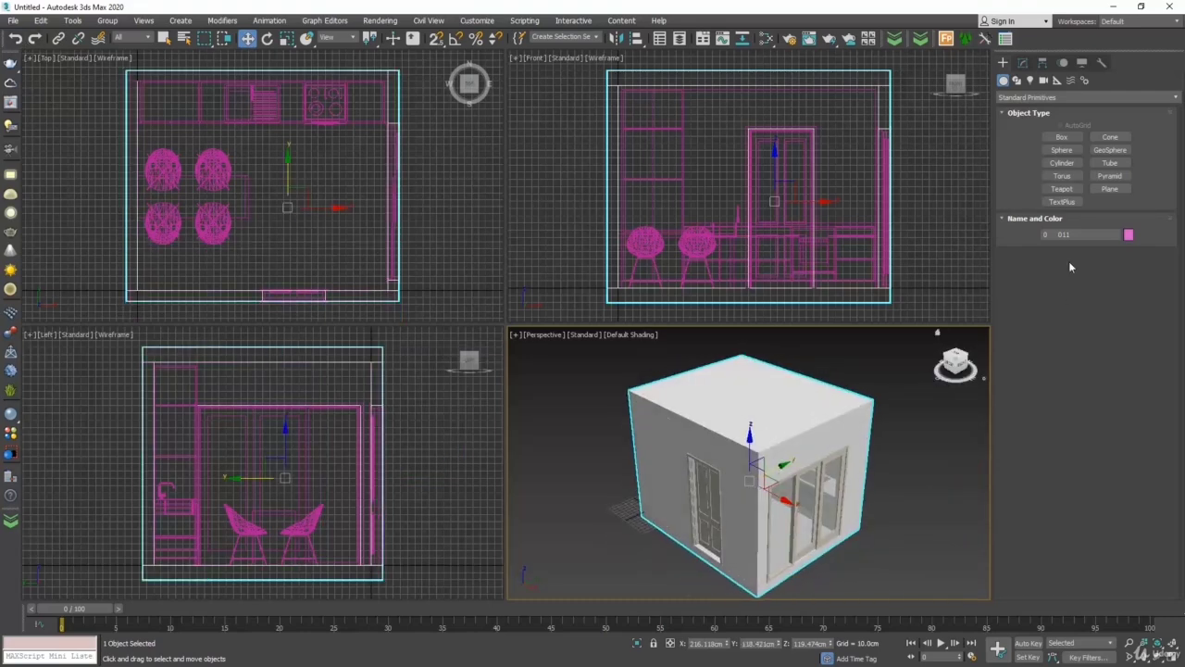
pyautogui.click(1074, 235)
pyautogui.write('White Stucco')
pyautogui.press('Return')
pyautogui.click(577, 448)
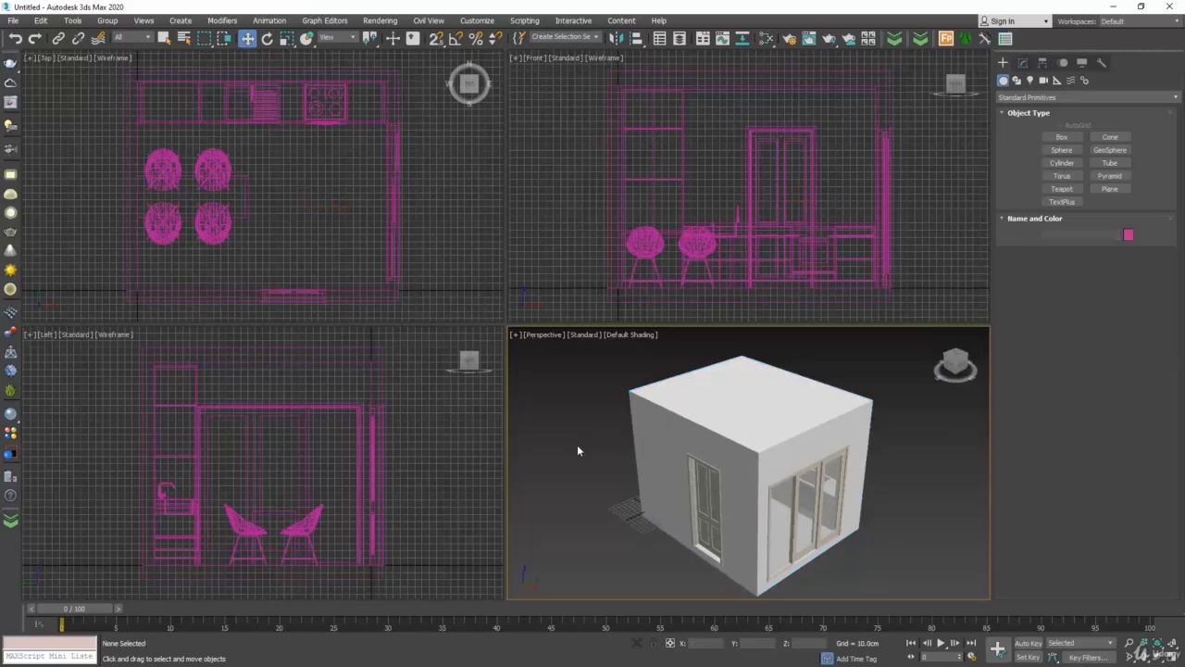
# Step: Select the object "1 011" by name and rename it Marble
pyautogui.press('h')
pyautogui.click(72, 88)
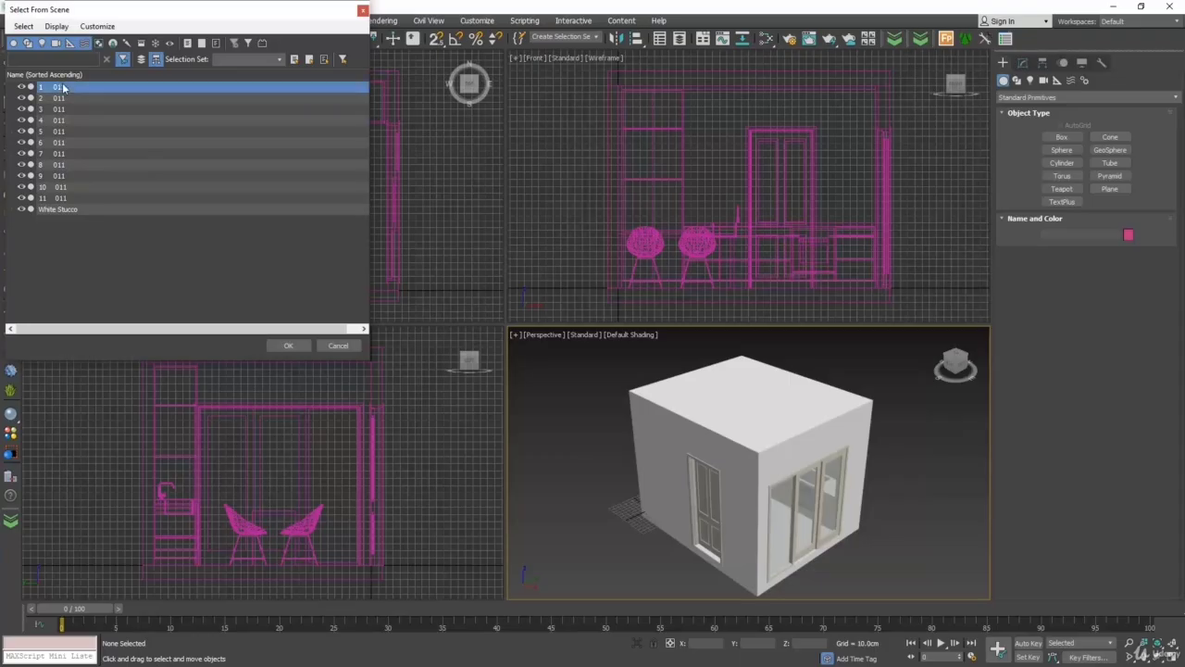
pyautogui.click(290, 344)
pyautogui.moveTo(890, 519); pyautogui.dragTo(928, 553)
pyautogui.hotkey('ctrl', 'z')
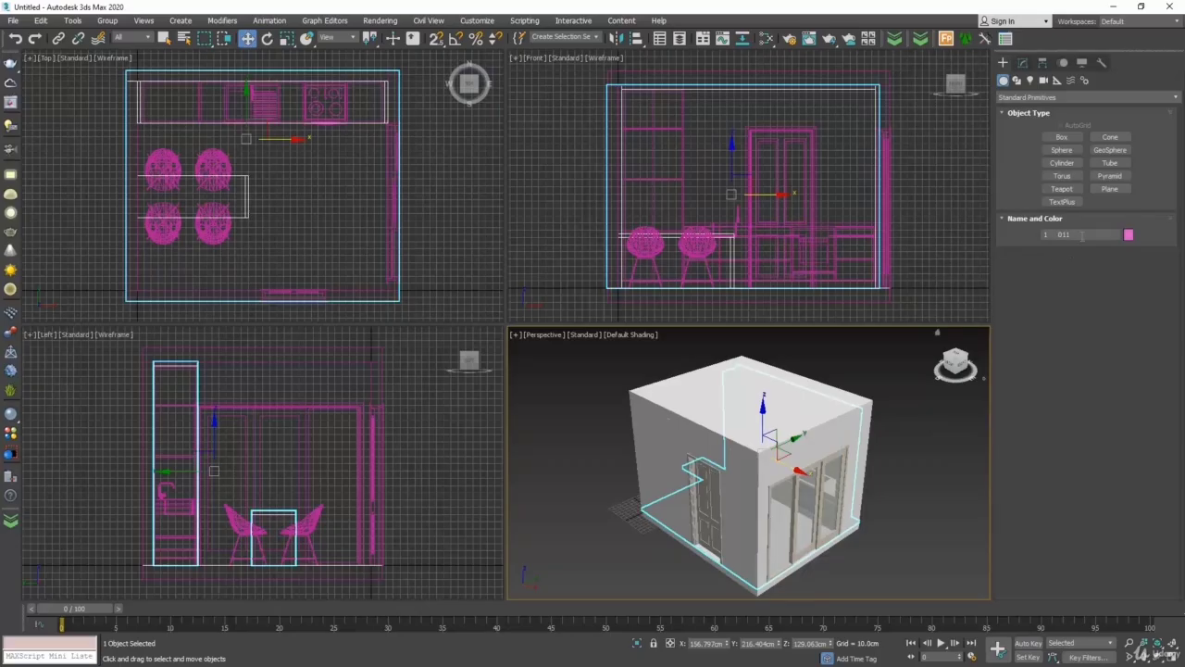
pyautogui.moveTo(1080, 236); pyautogui.dragTo(994, 219)
pyautogui.write('Marble')
pyautogui.press('Return')
pyautogui.click(573, 387)
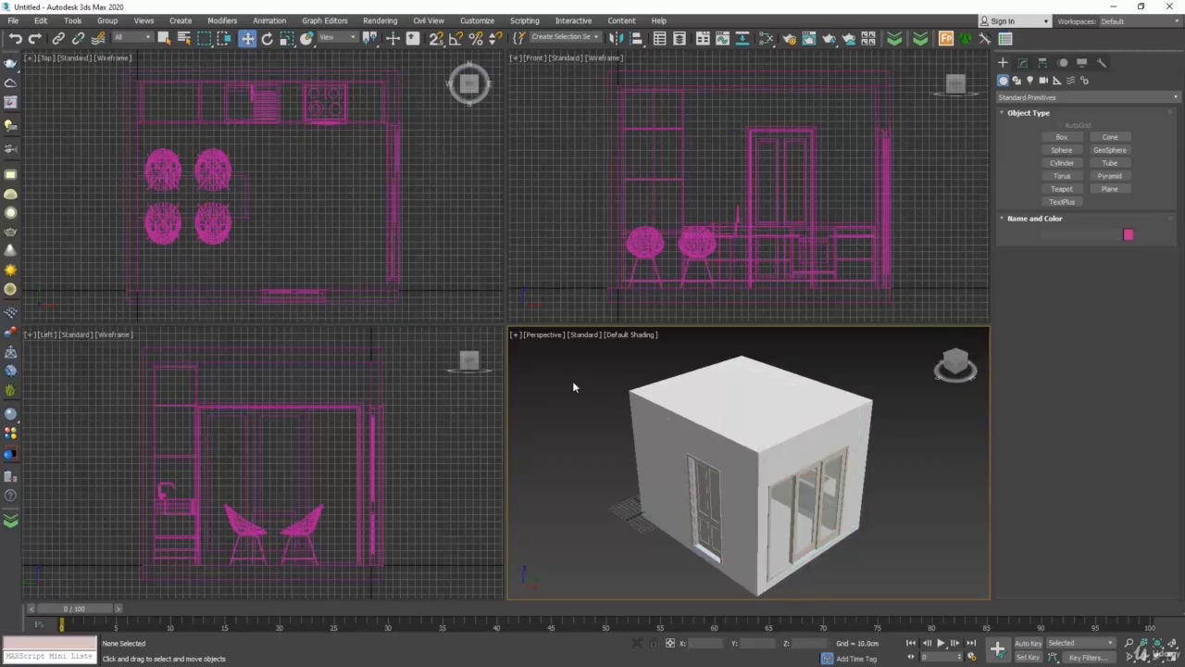
# Step: Pick the exterior wall material from the Perspective view into the Slate Material Editor and rename it White Stucco
pyautogui.click(765, 41)
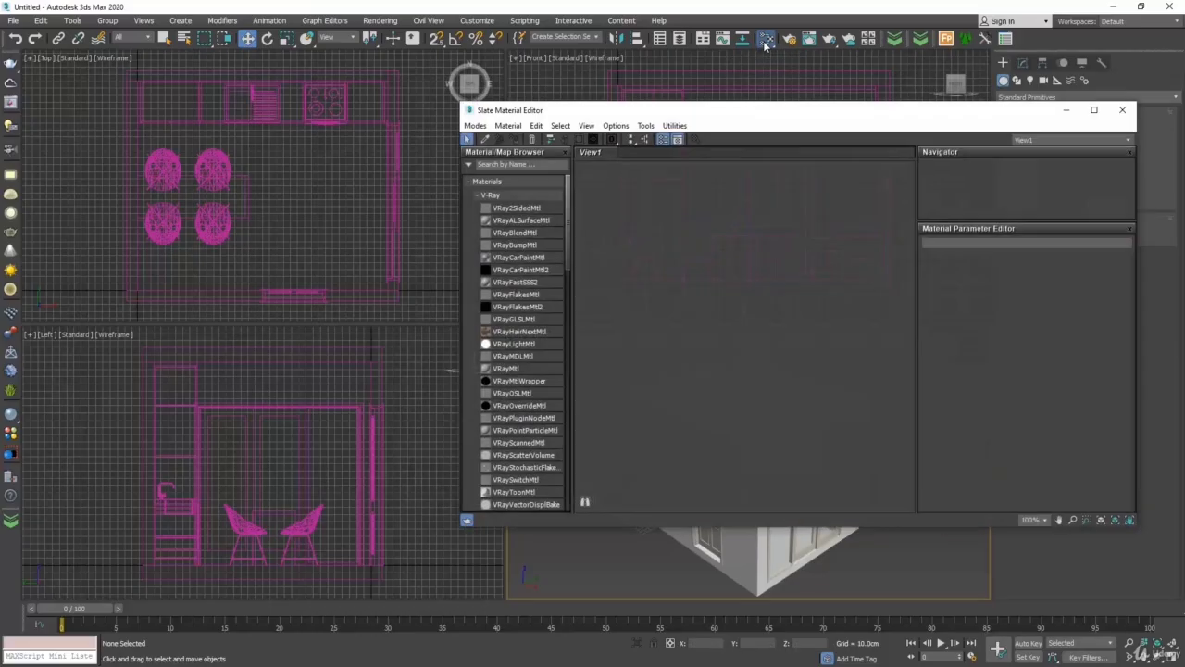
pyautogui.click(485, 139)
pyautogui.moveTo(855, 116); pyautogui.dragTo(451, 64)
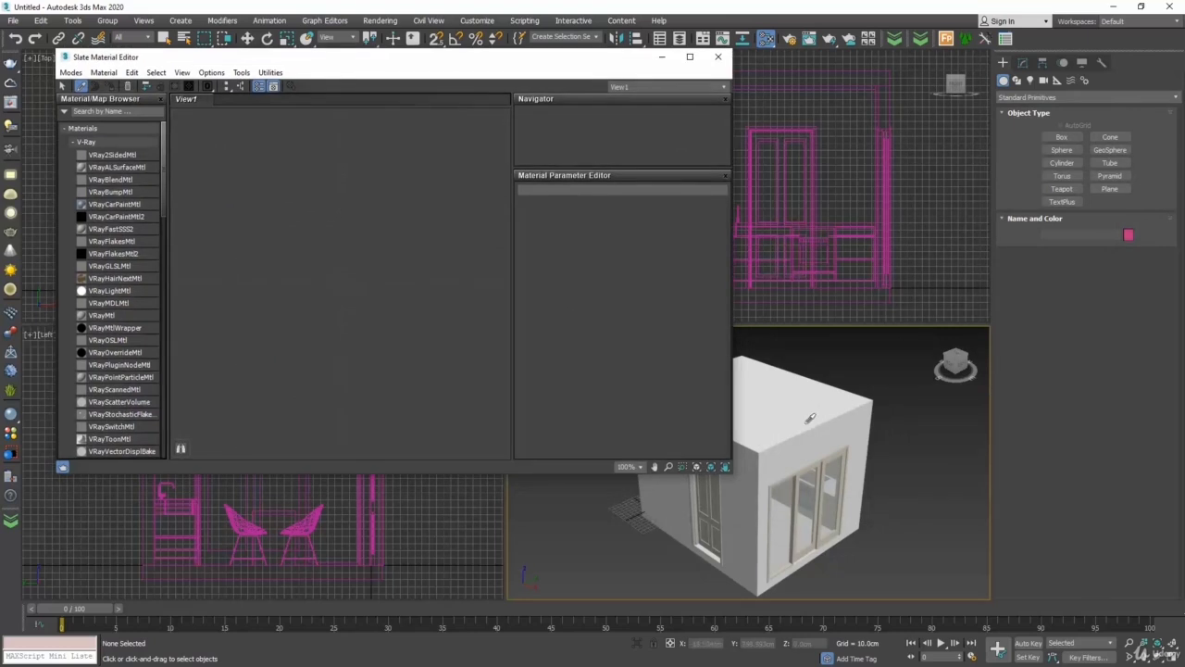
pyautogui.click(800, 452)
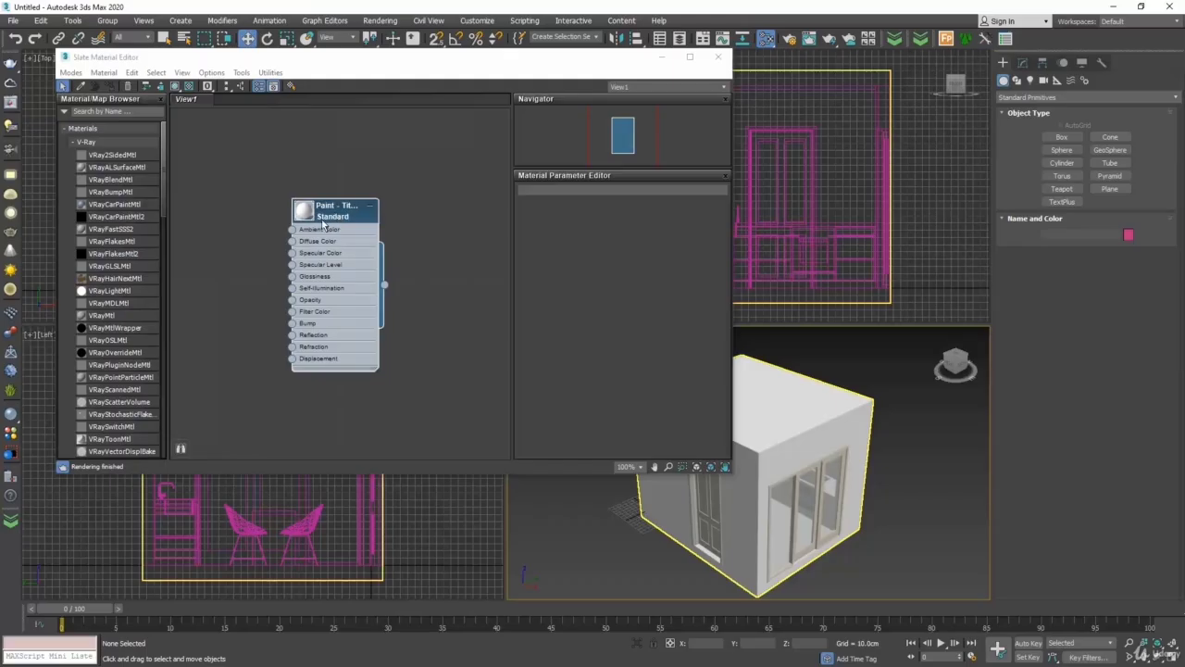
pyautogui.doubleClick(339, 215)
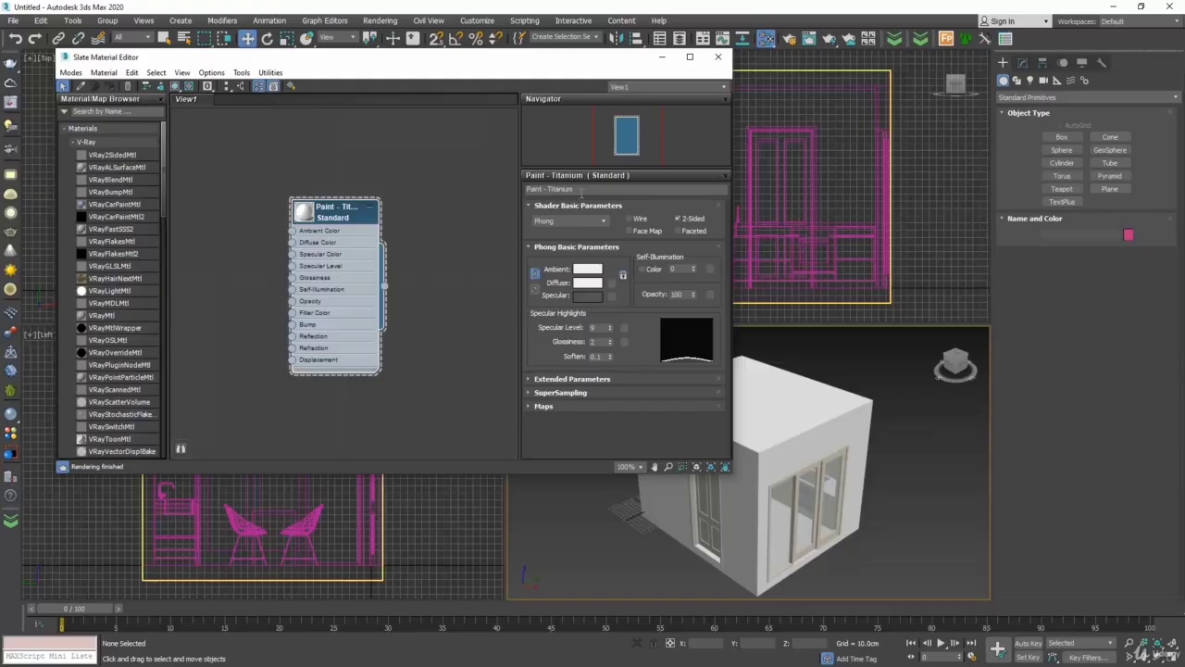
pyautogui.moveTo(581, 190); pyautogui.dragTo(506, 178)
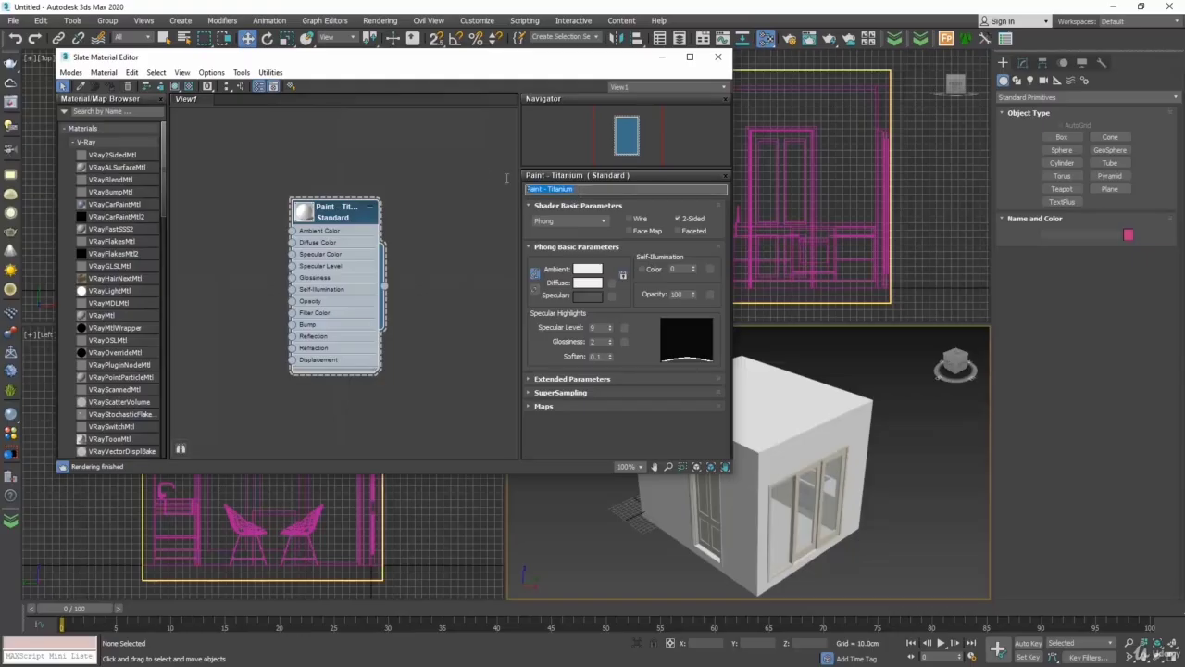
pyautogui.write('White Stucco')
pyautogui.press('Return')
# Step: Change the White Stucco material's type from Standard to VRayMtl
pyautogui.rightClick(338, 215)
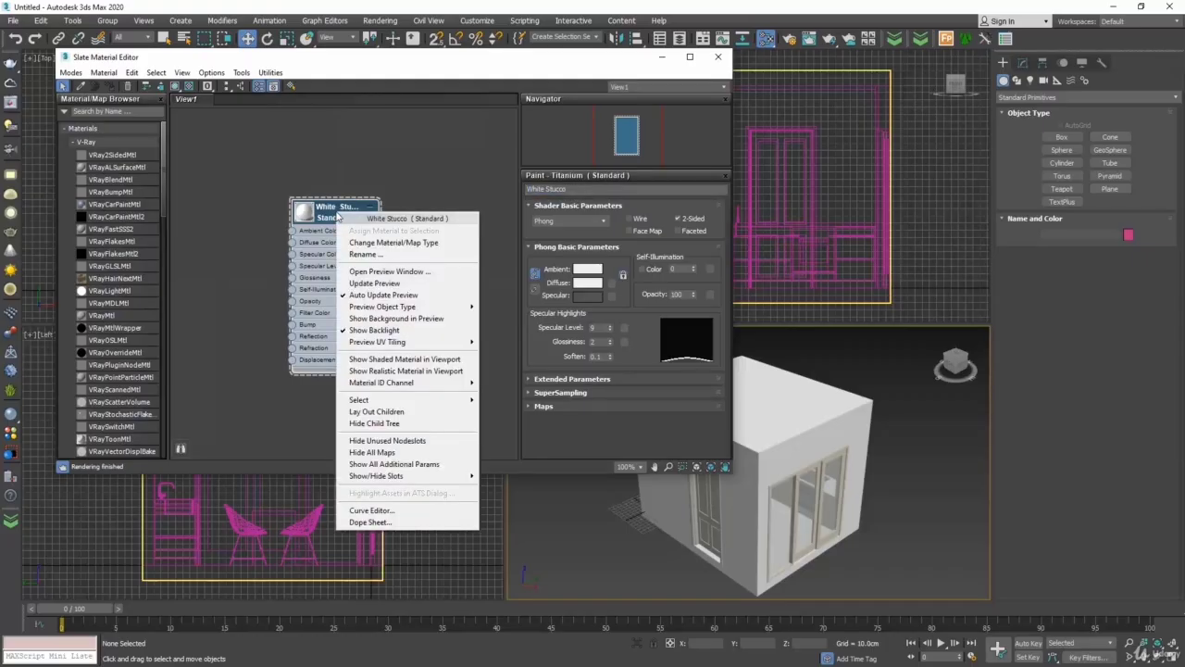
pyautogui.click(385, 244)
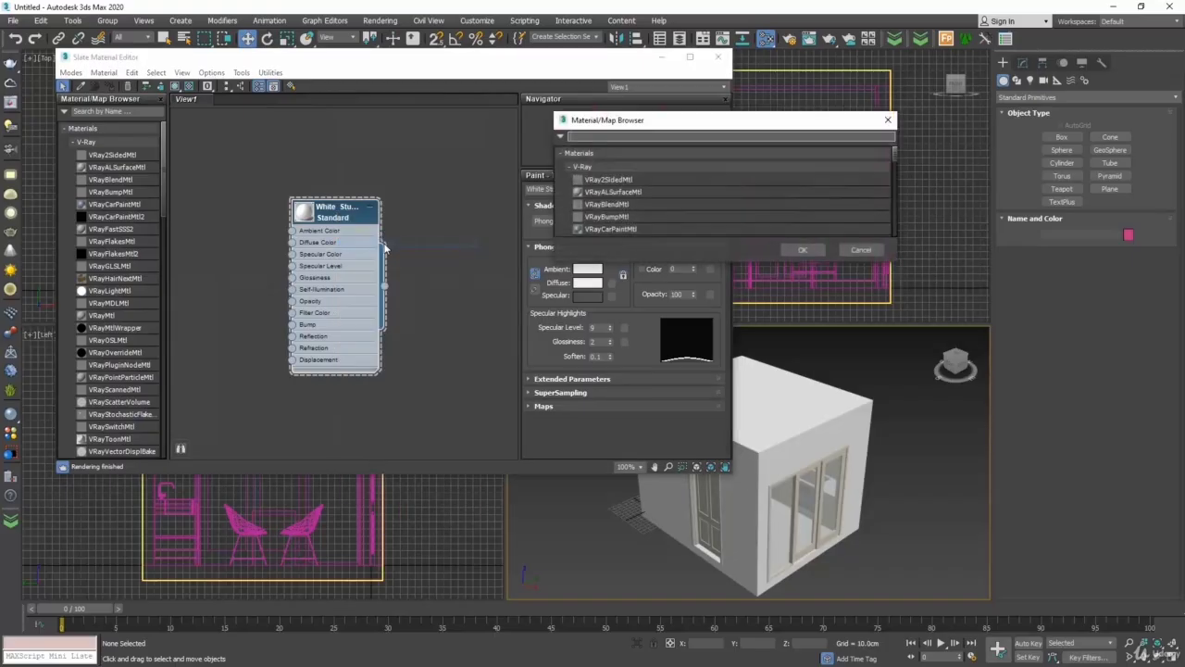
pyautogui.moveTo(600, 262); pyautogui.dragTo(590, 506)
pyautogui.click(622, 339)
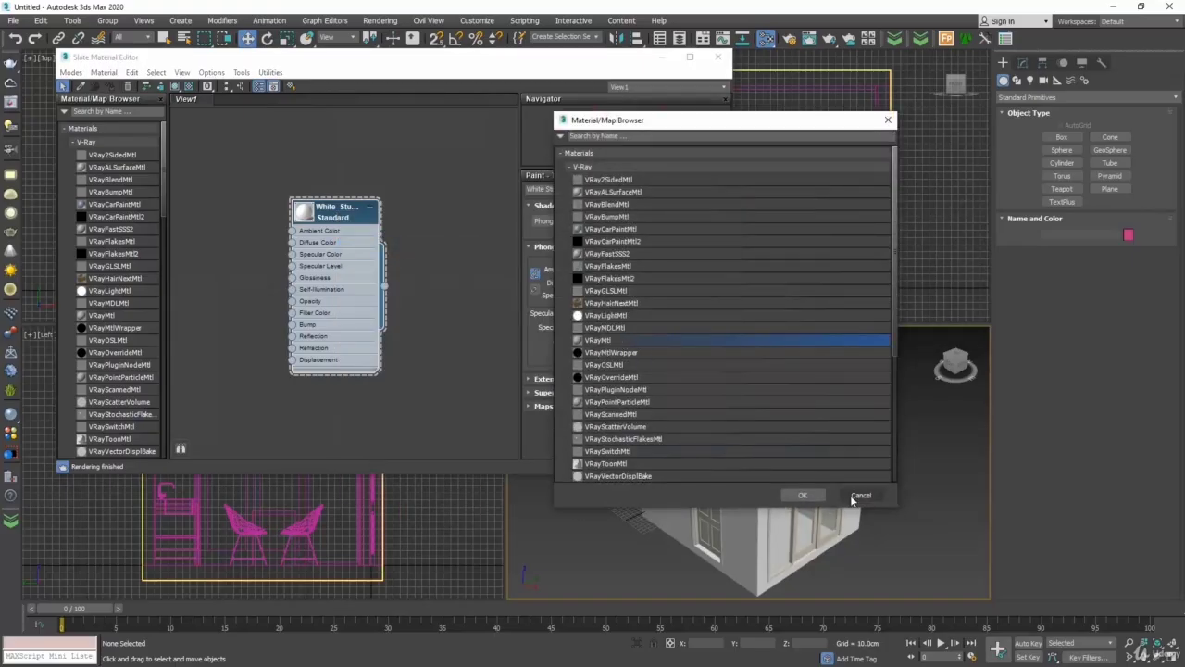
pyautogui.click(803, 496)
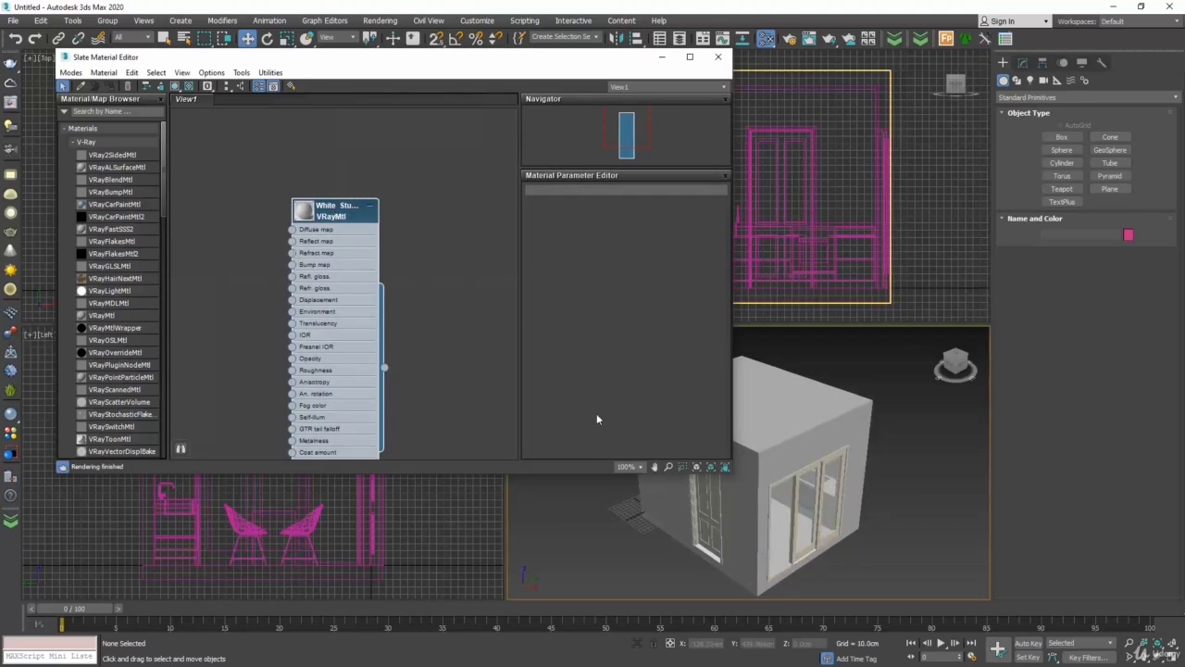
# Step: Set the White Stucco material's diffuse colour to near-white, RGB 243, 243, 243
pyautogui.click(593, 218)
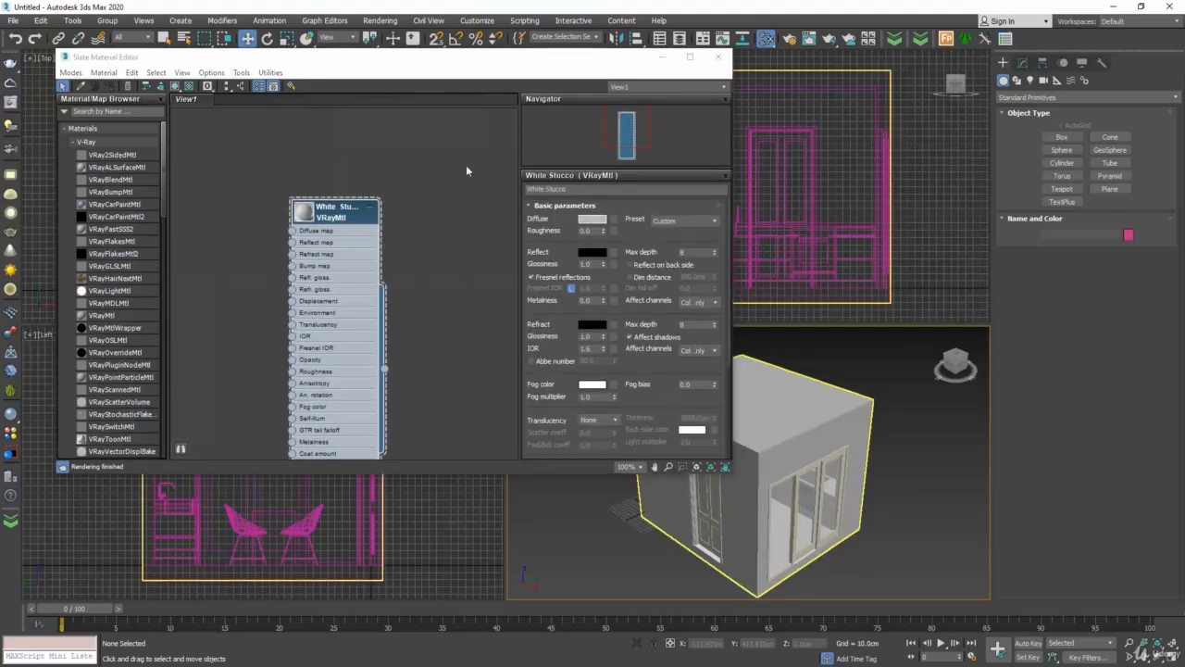
pyautogui.moveTo(365, 128); pyautogui.dragTo(367, 172)
pyautogui.click(462, 190)
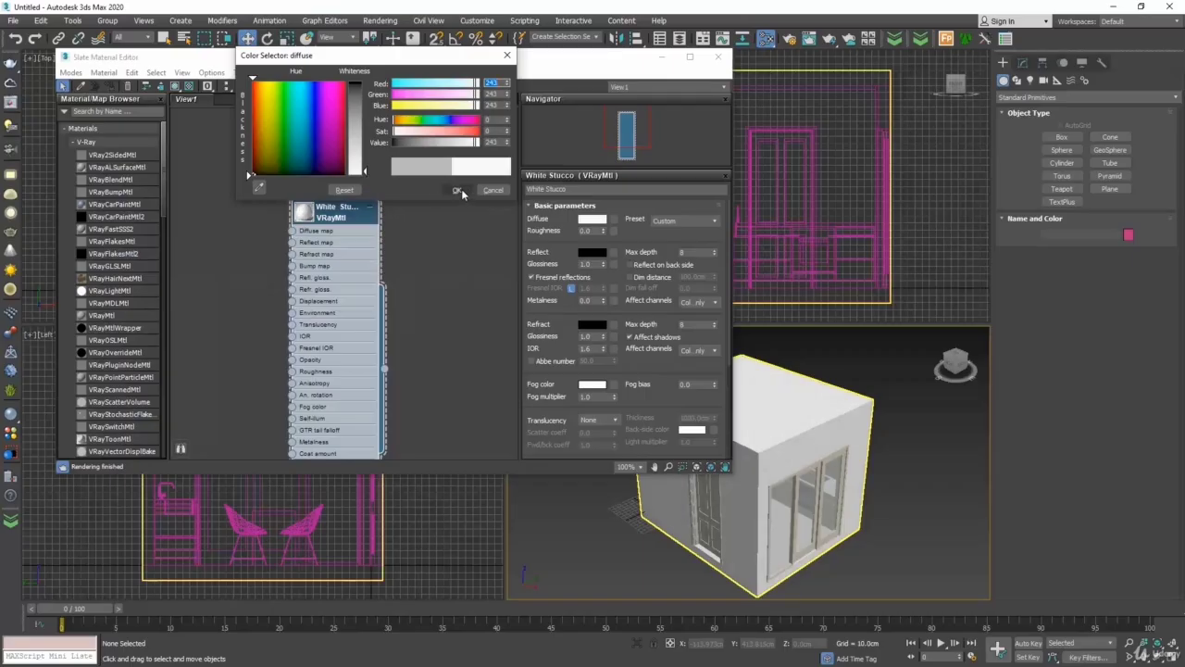
# Step: Pick the glass material from the sliding door panes into the Slate Material Editor and open its parameters
pyautogui.moveTo(544, 67); pyautogui.dragTo(491, 59)
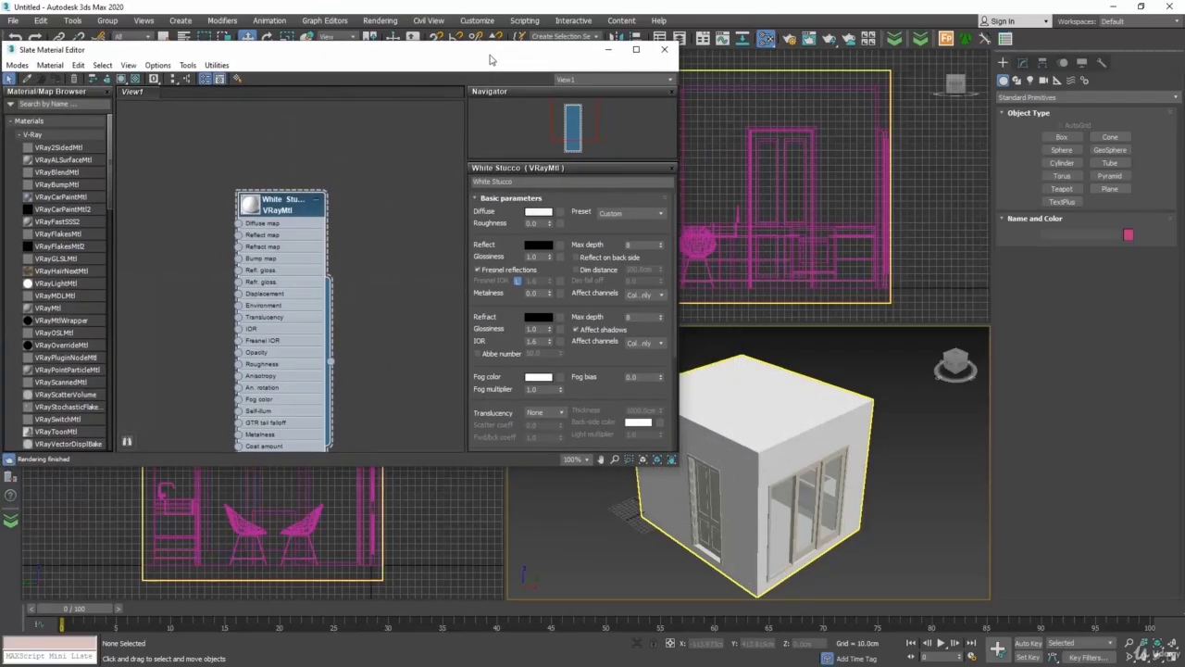
pyautogui.moveTo(201, 226); pyautogui.dragTo(389, 215, button='middle')
pyautogui.click(28, 80)
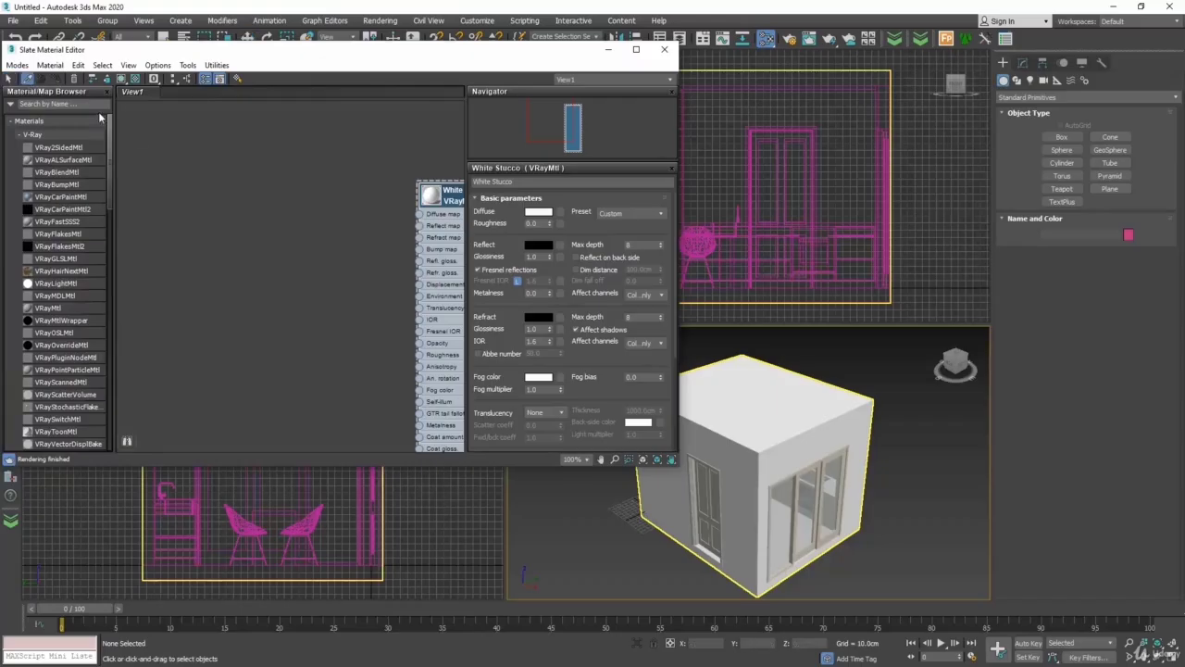
pyautogui.click(814, 498)
pyautogui.click(813, 497)
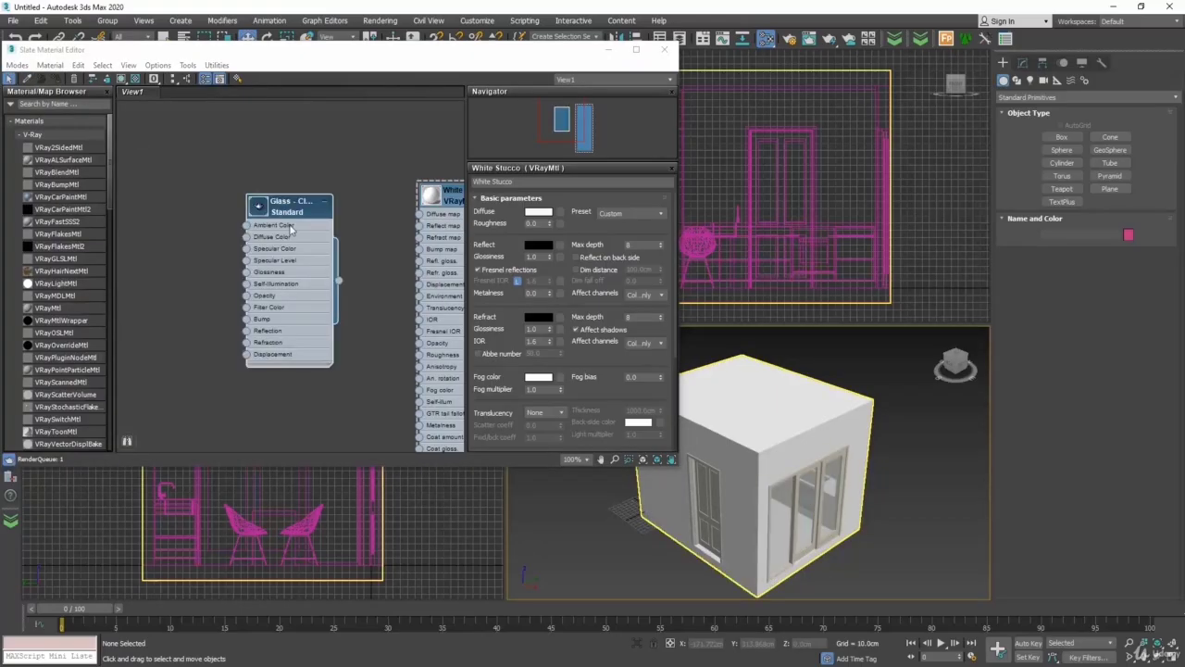
pyautogui.doubleClick(284, 204)
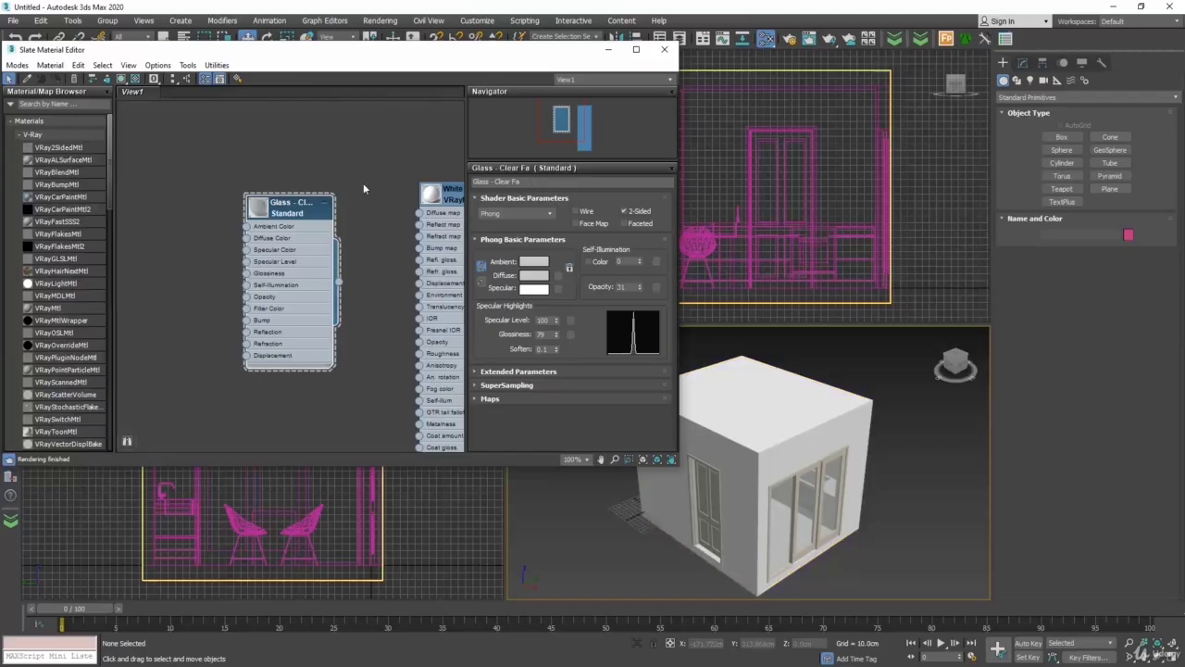
# Step: Change the glass material's type to VRayMtl and open its V-Ray parameters
pyautogui.rightClick(300, 214)
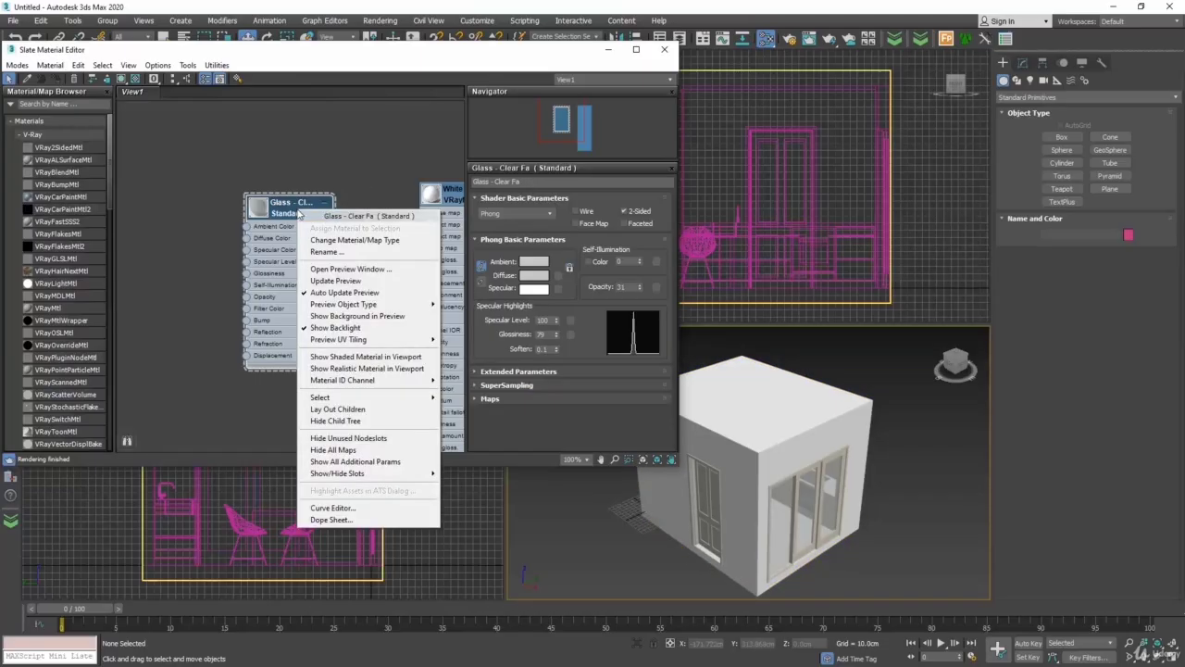
pyautogui.click(355, 240)
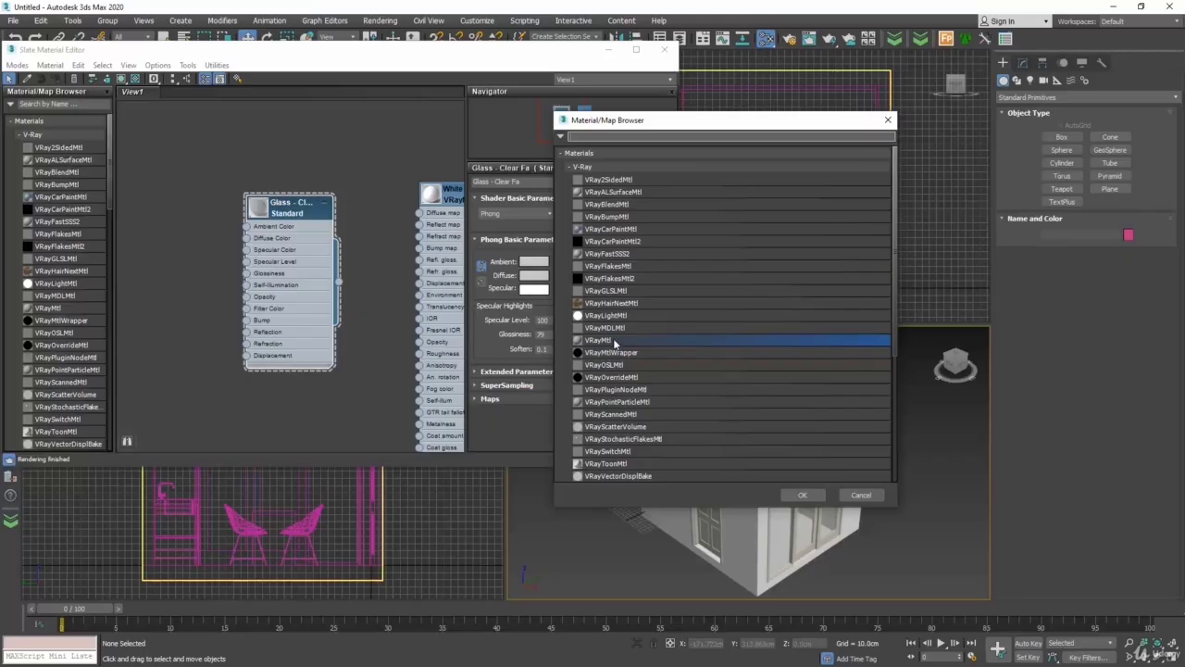
pyautogui.click(803, 495)
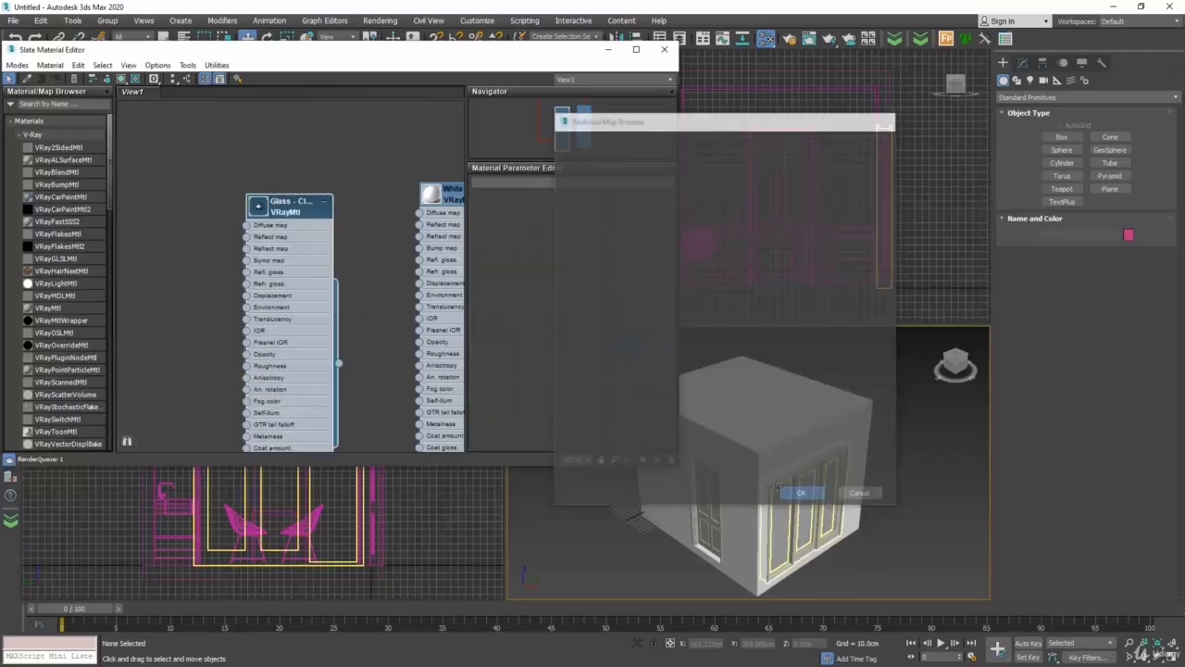
pyautogui.doubleClick(289, 211)
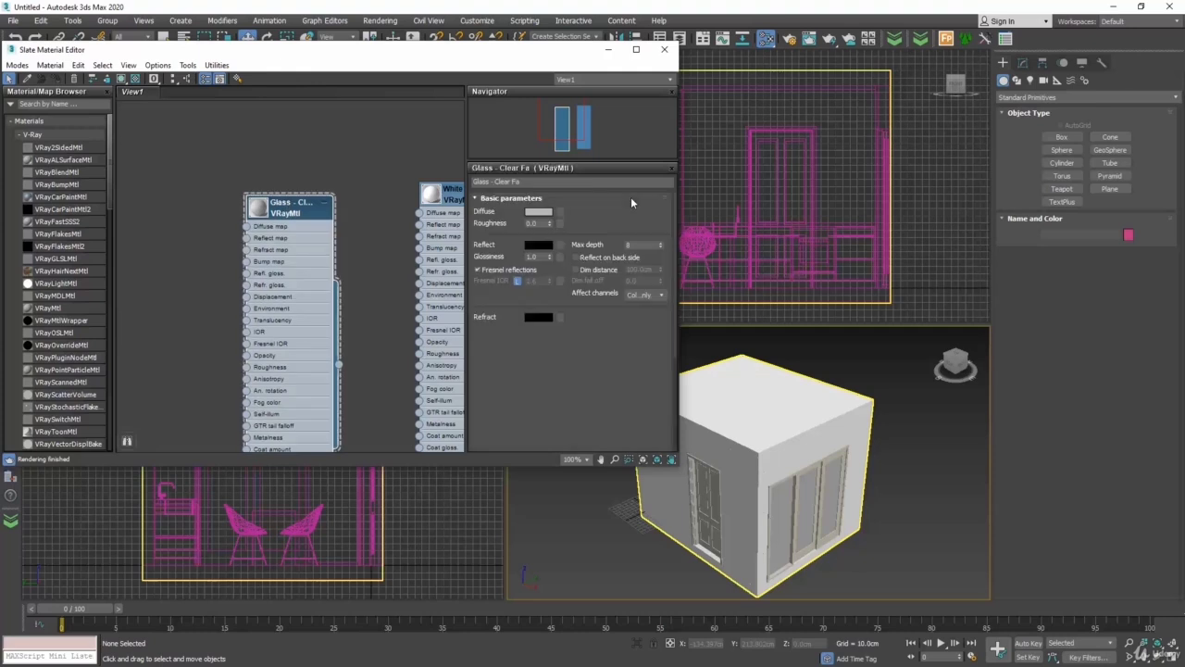
# Step: Rename the glass material as Glass - Clear and apply the Glass preset to it
pyautogui.click(516, 182)
pyautogui.press('BackSpace')
pyautogui.press('BackSpace')
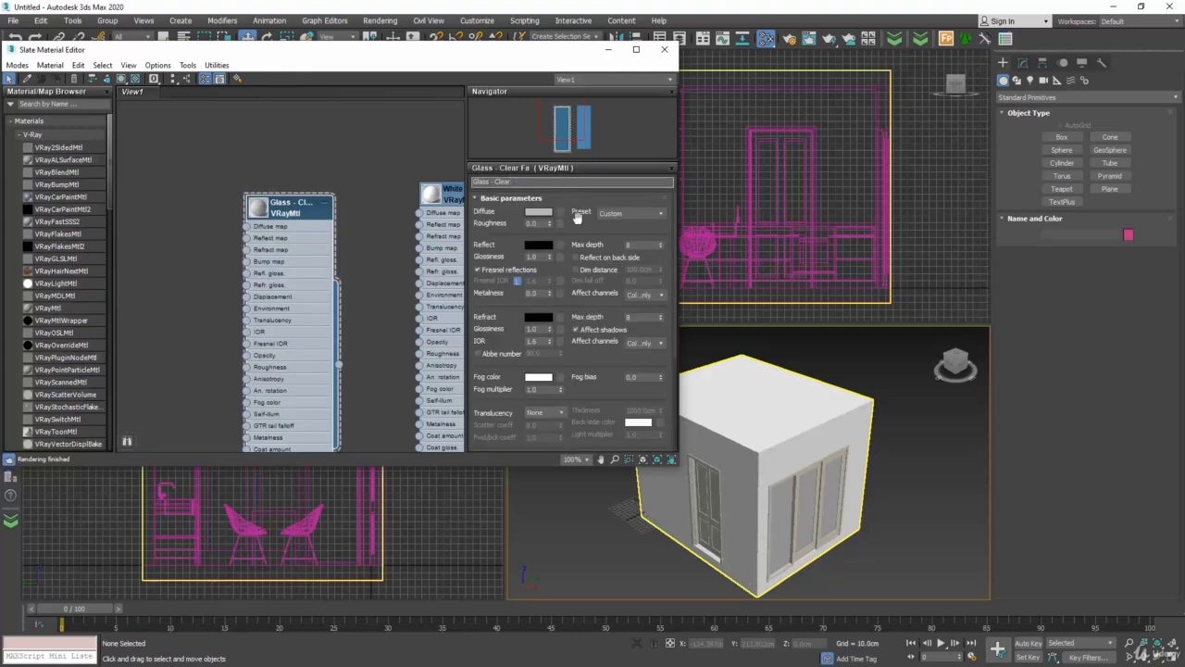
pyautogui.click(661, 214)
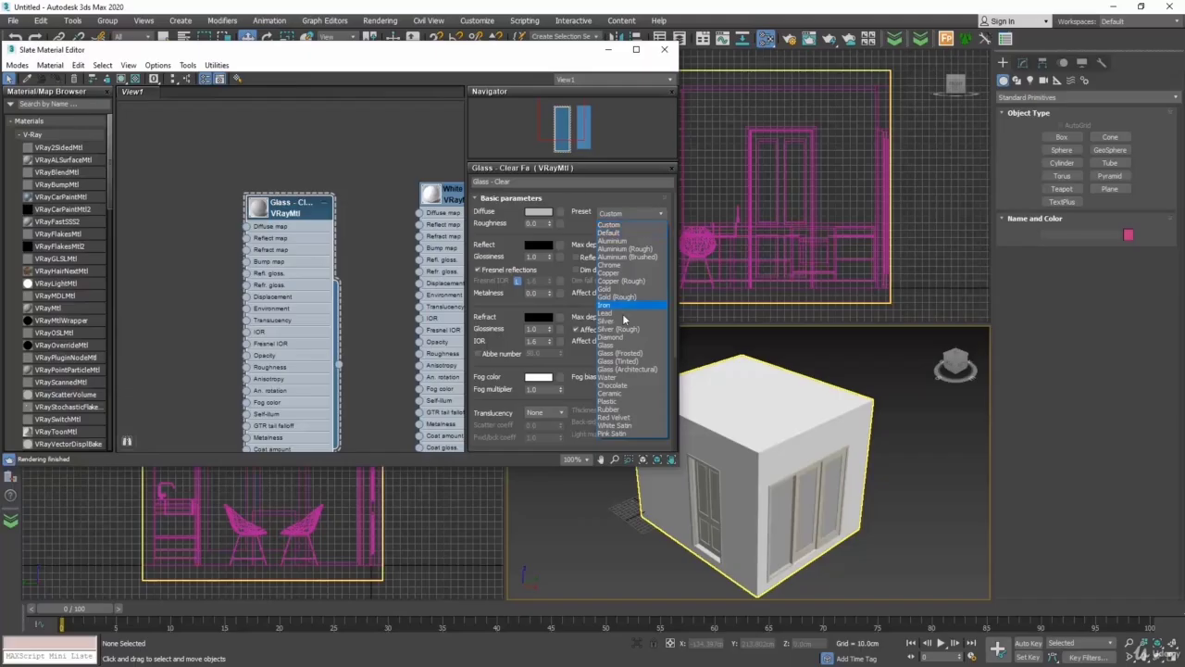
pyautogui.click(607, 344)
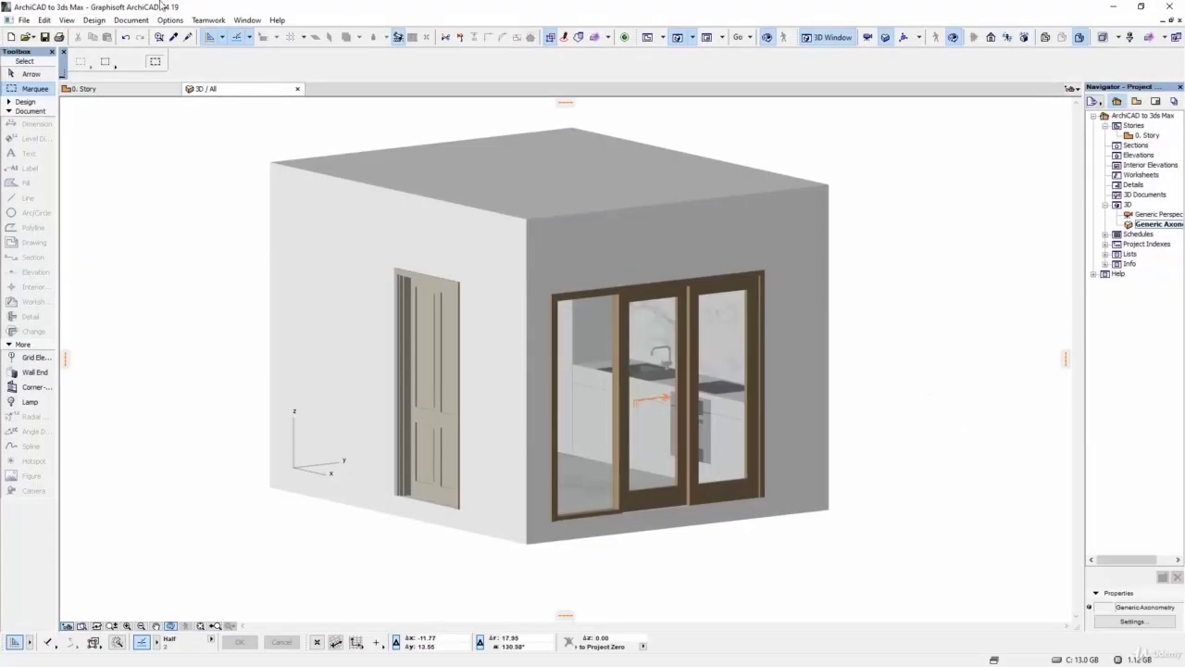
# Step: In ArchiCAD, save the 3D model to the Desktop as the 3DStudio file Layers, with objects constructed according to Layers - Surfaces
pyautogui.click(23, 20)
pyautogui.click(46, 115)
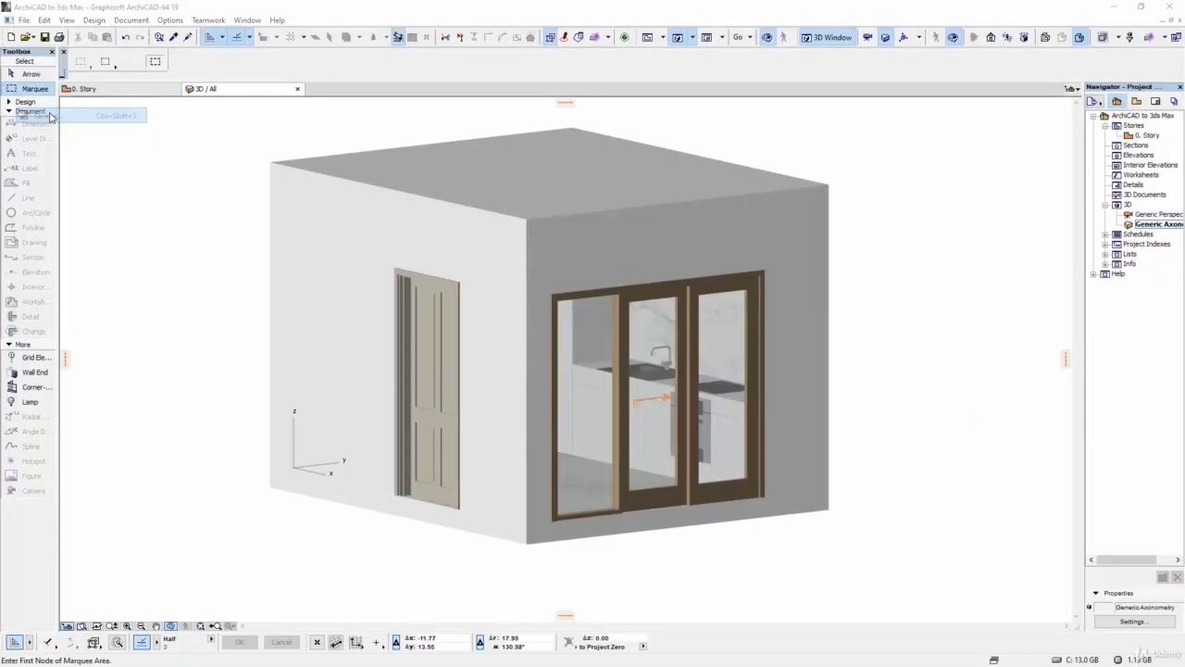
pyautogui.write('Layers')
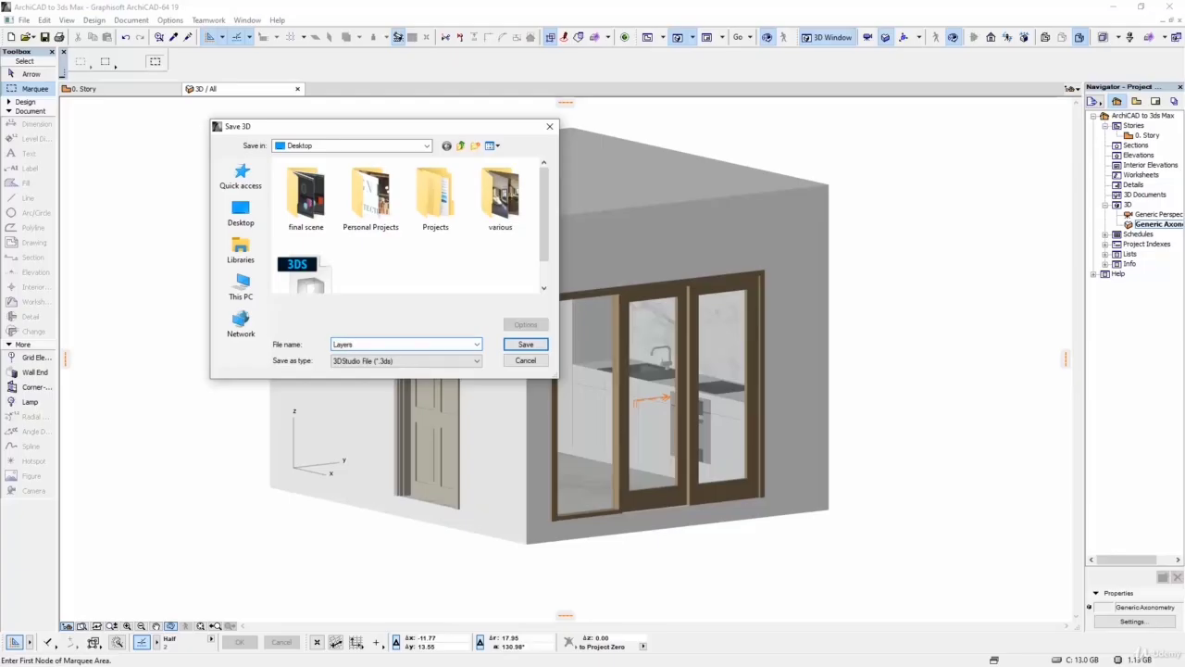
pyautogui.click(525, 345)
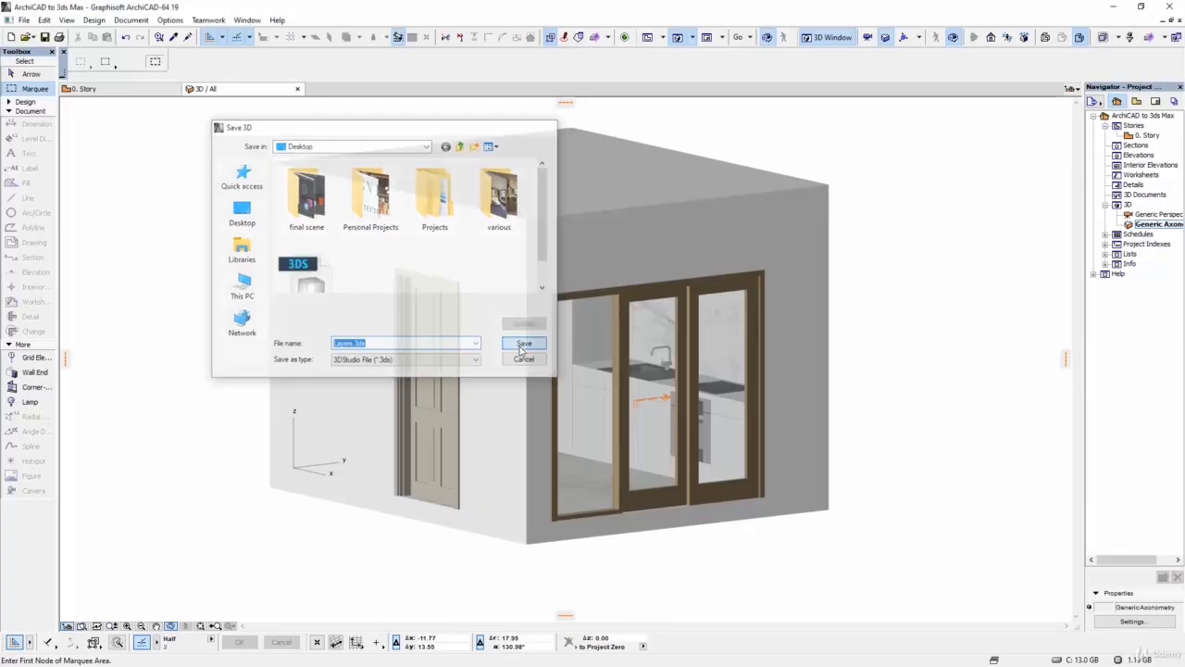
pyautogui.click(146, 208)
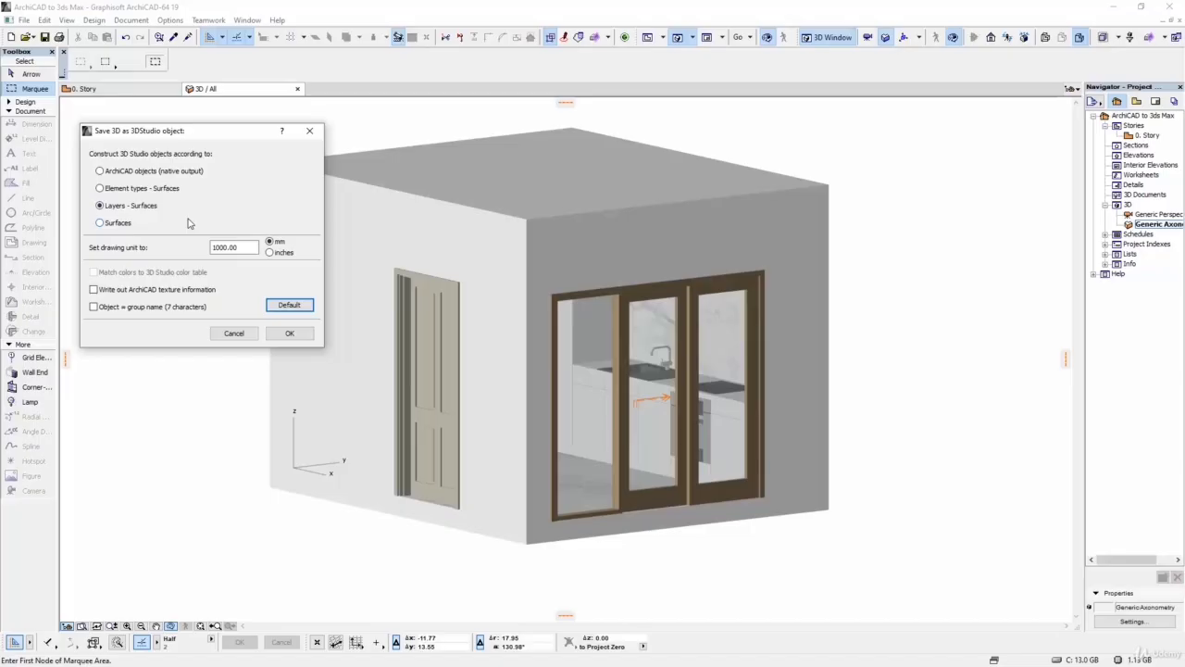
pyautogui.click(289, 335)
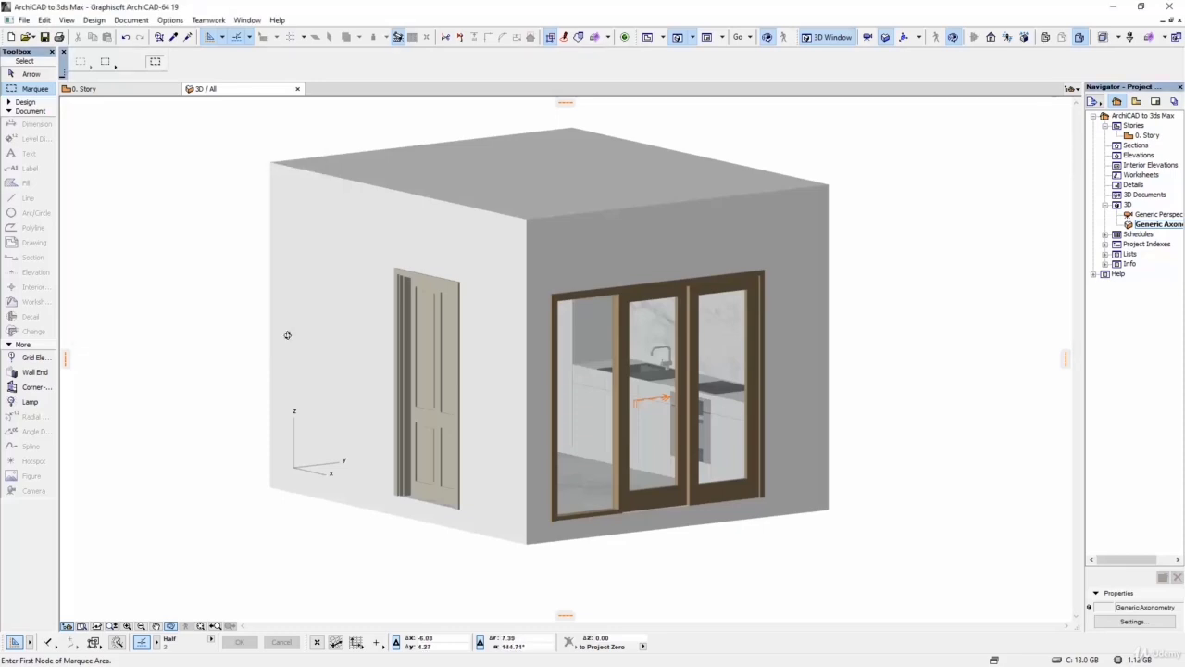
# Step: Select the wall containing the single door and check its assigned layer and the available layers in the wall settings
pyautogui.click(19, 74)
pyautogui.click(505, 295)
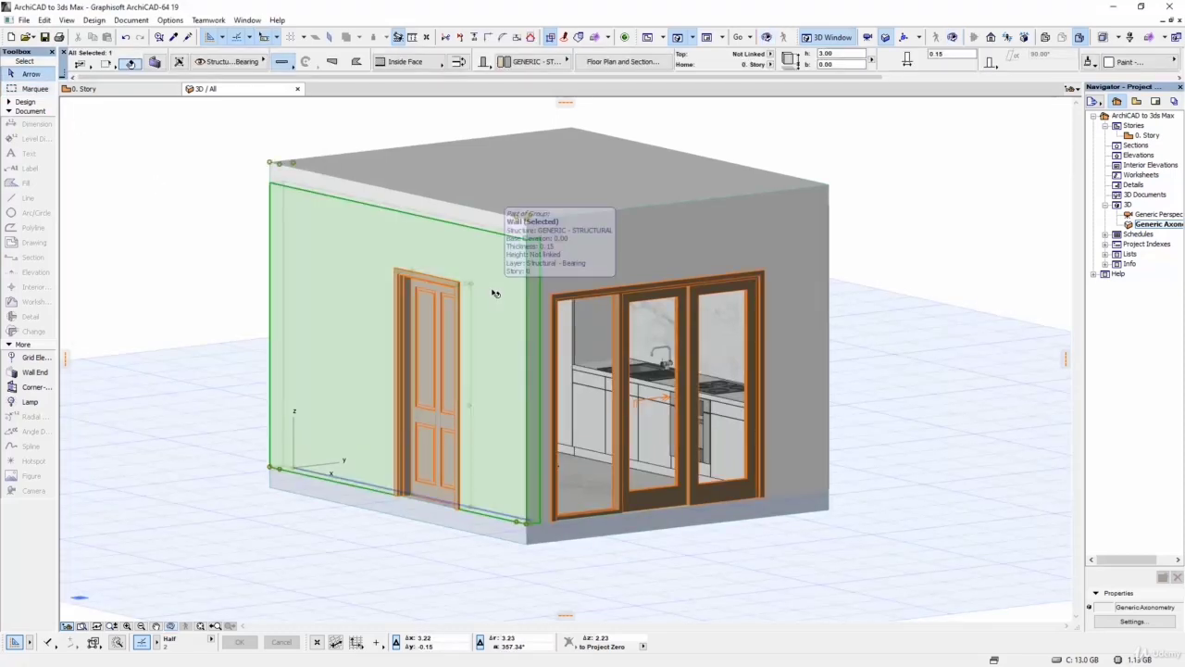
pyautogui.click(155, 62)
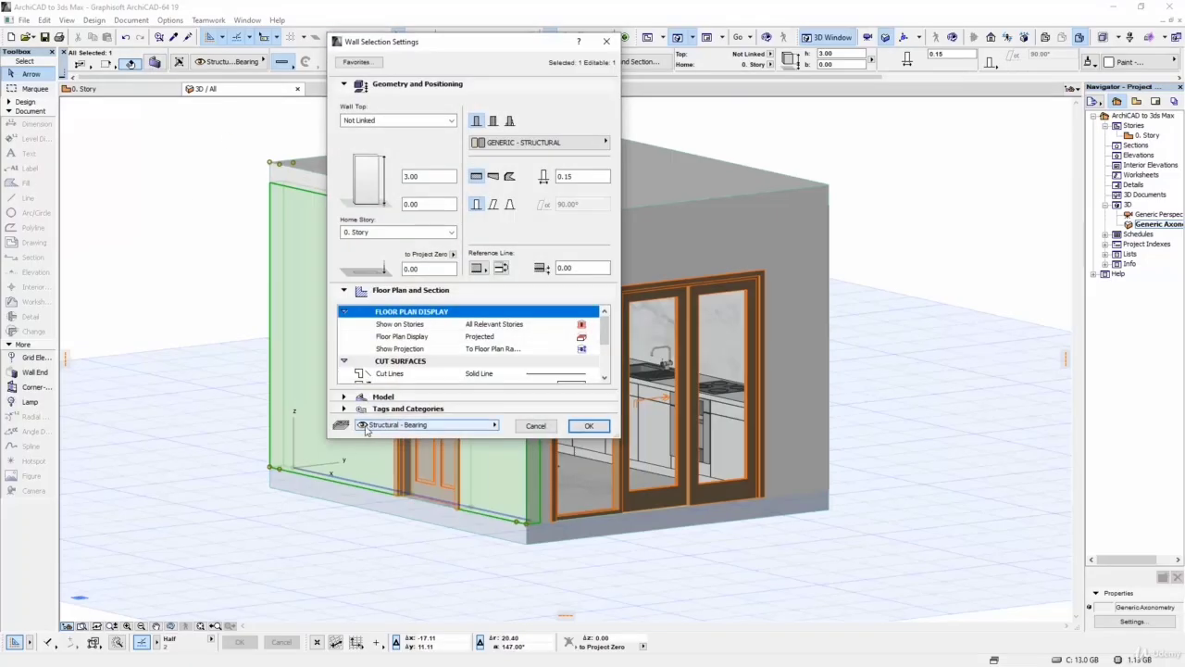
pyautogui.click(450, 428)
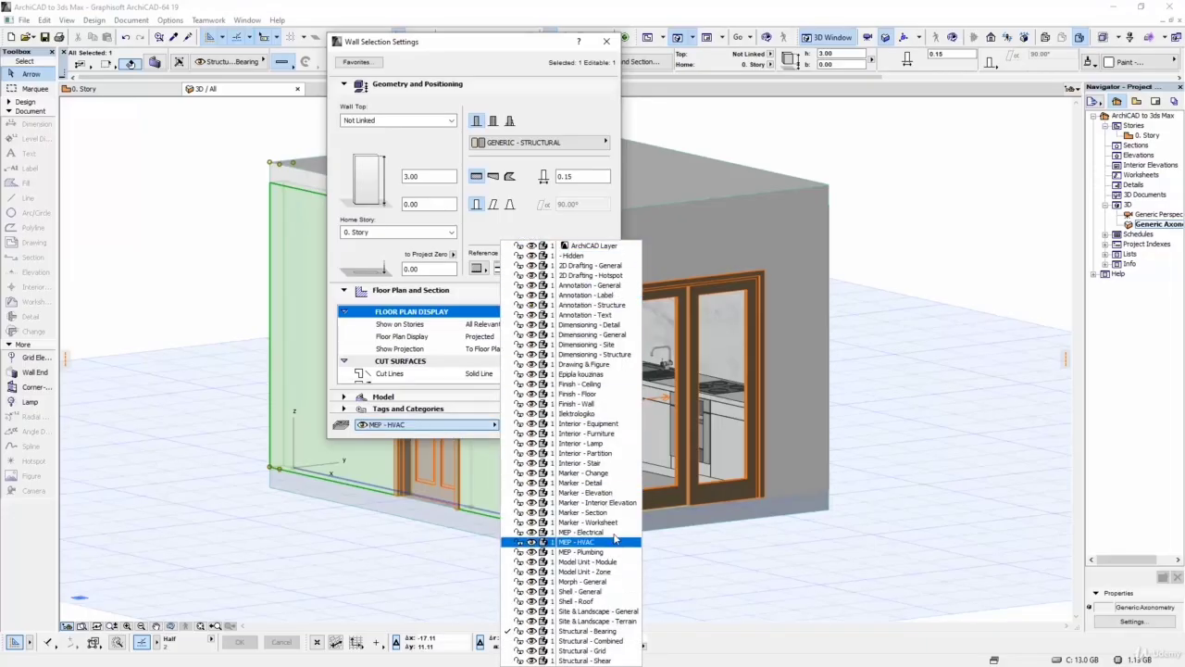
pyautogui.click(462, 427)
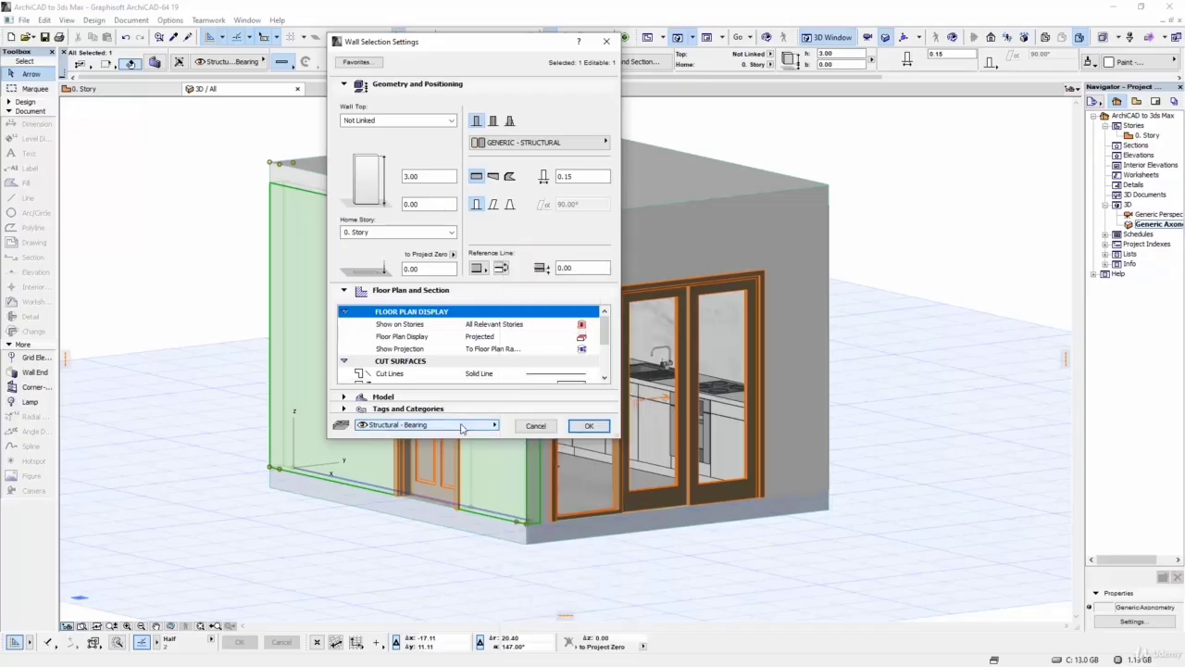
pyautogui.click(585, 427)
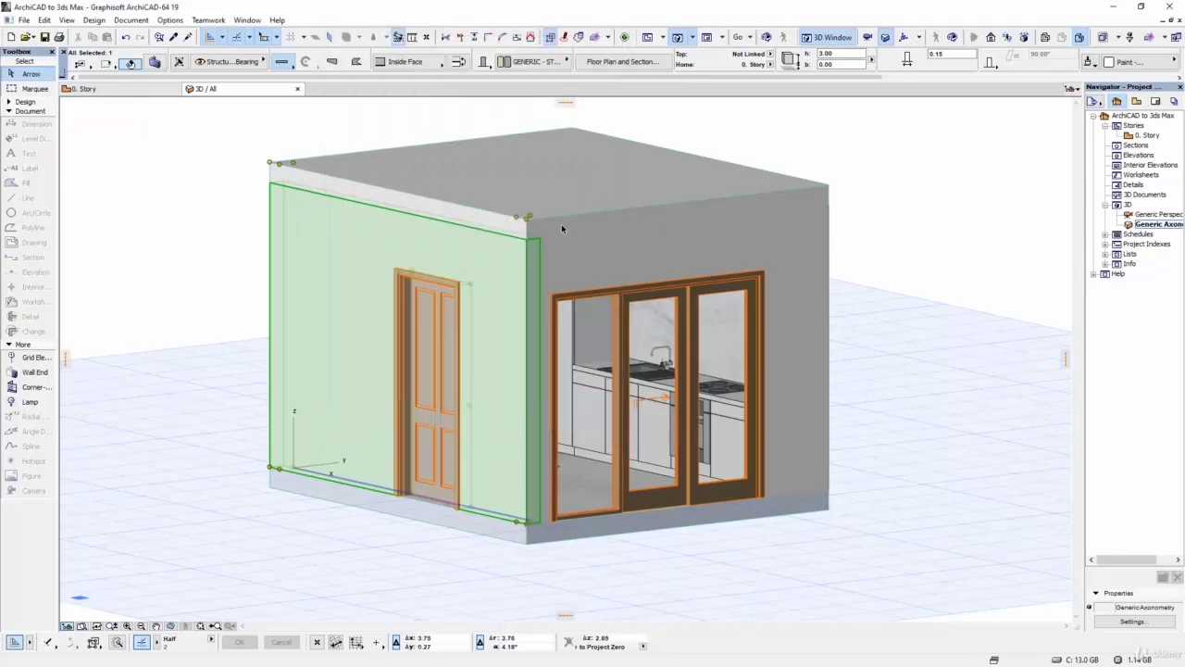
# Step: Select the roof slab and check which layer it is assigned to in the slab settings
pyautogui.click(556, 219)
pyautogui.click(155, 62)
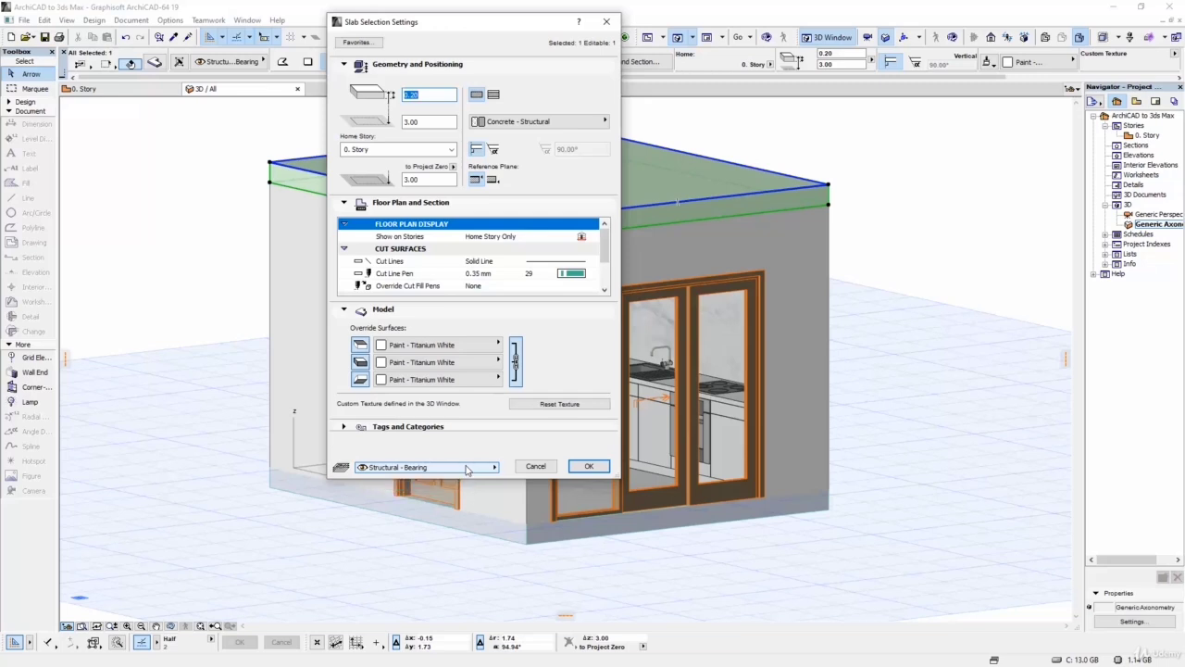
pyautogui.click(592, 467)
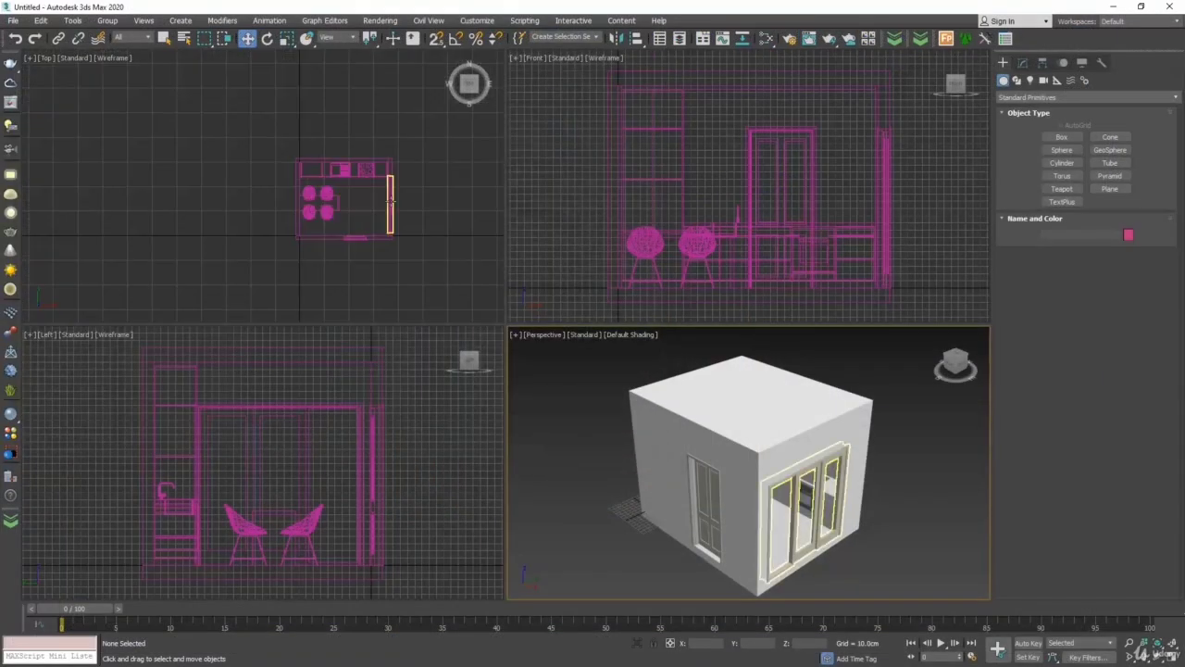
# Step: Switch to 3ds Max and delete every object in the current scene
pyautogui.click(213, 272)
pyautogui.hotkey('ctrl', 'a')
pyautogui.press('Delete')
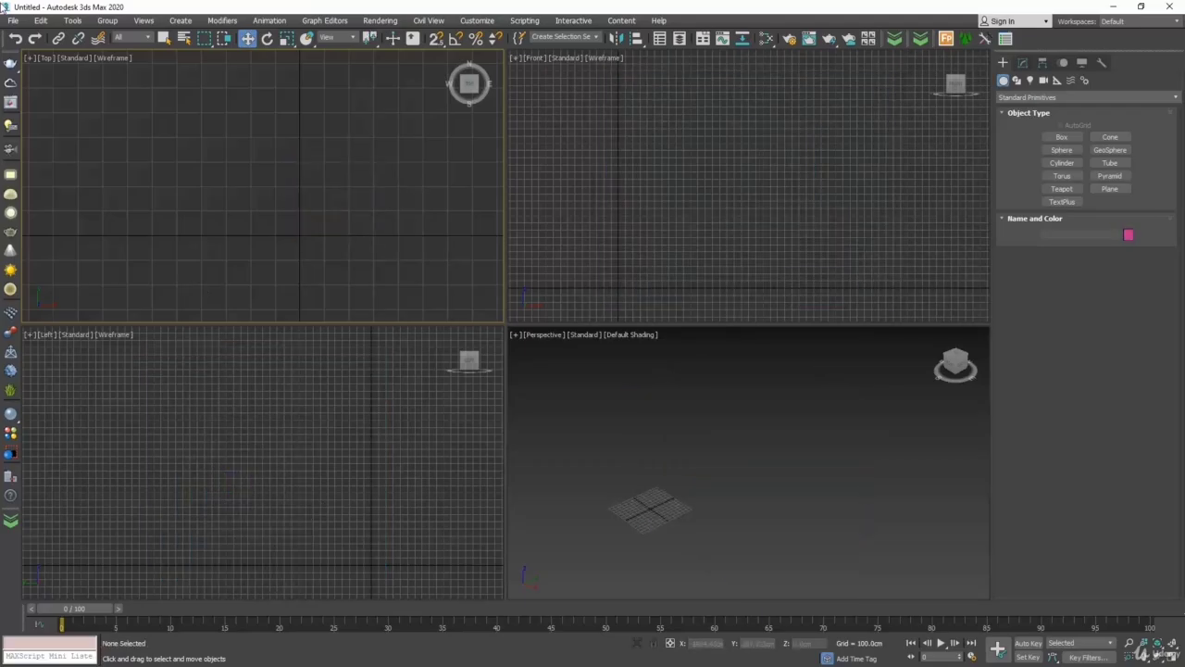
# Step: Import the 3DS file Layers from the Desktop, merging its objects with the current scene and converting units
pyautogui.click(13, 20)
pyautogui.moveTo(72, 192)
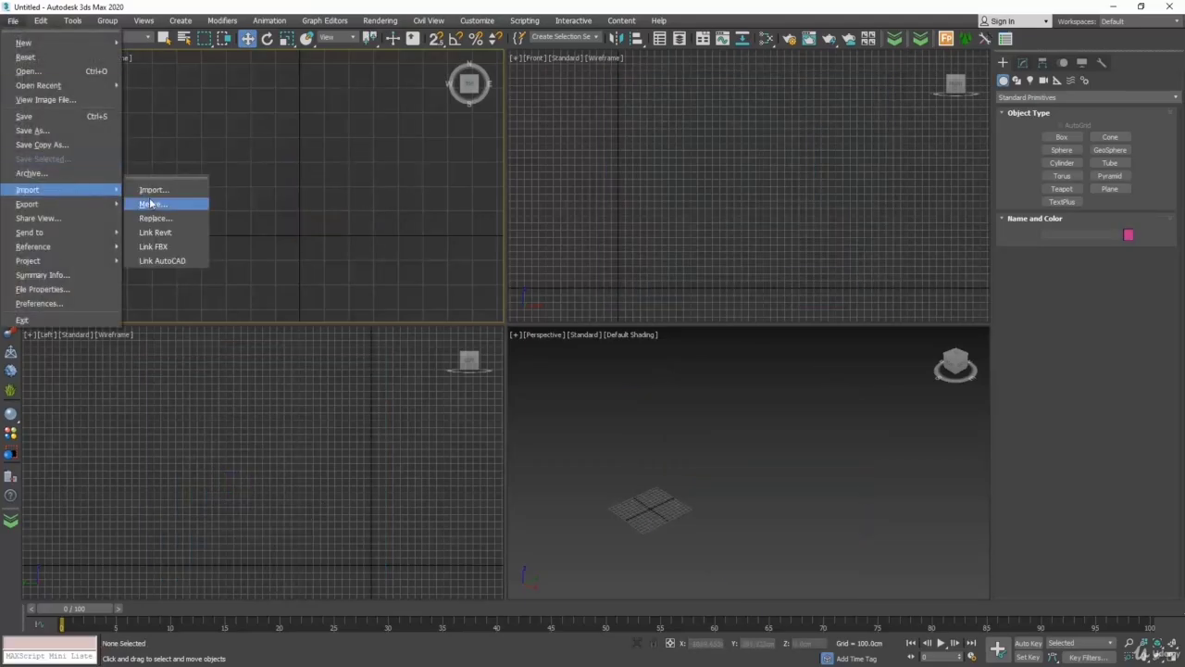
pyautogui.click(160, 193)
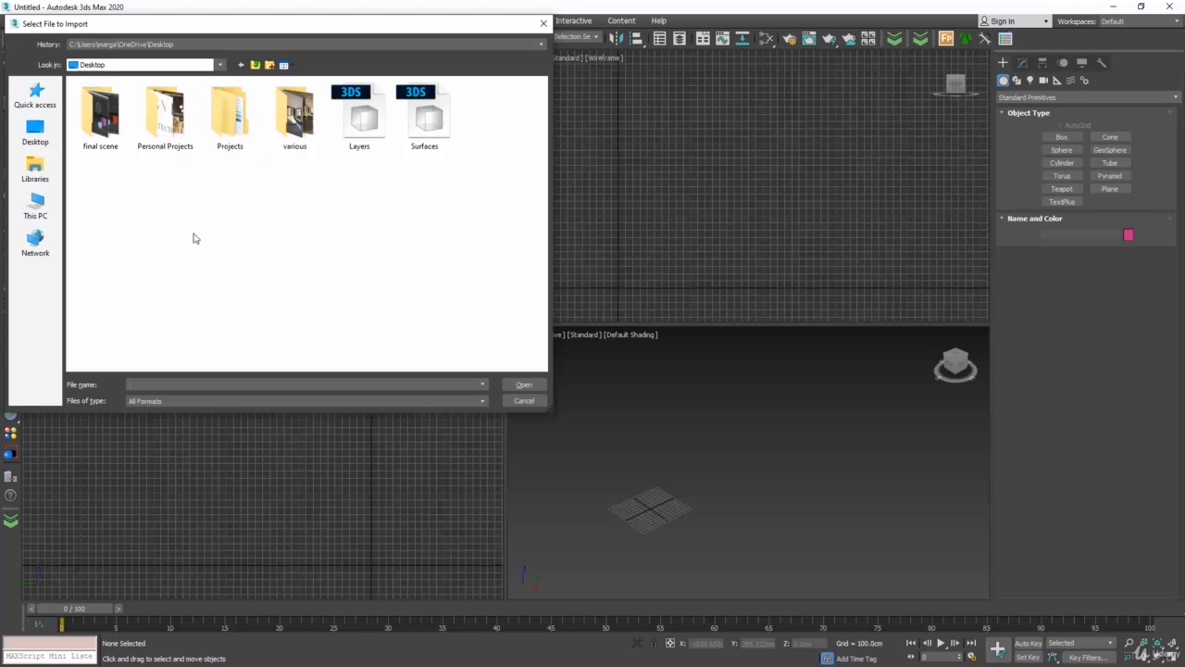
pyautogui.click(362, 120)
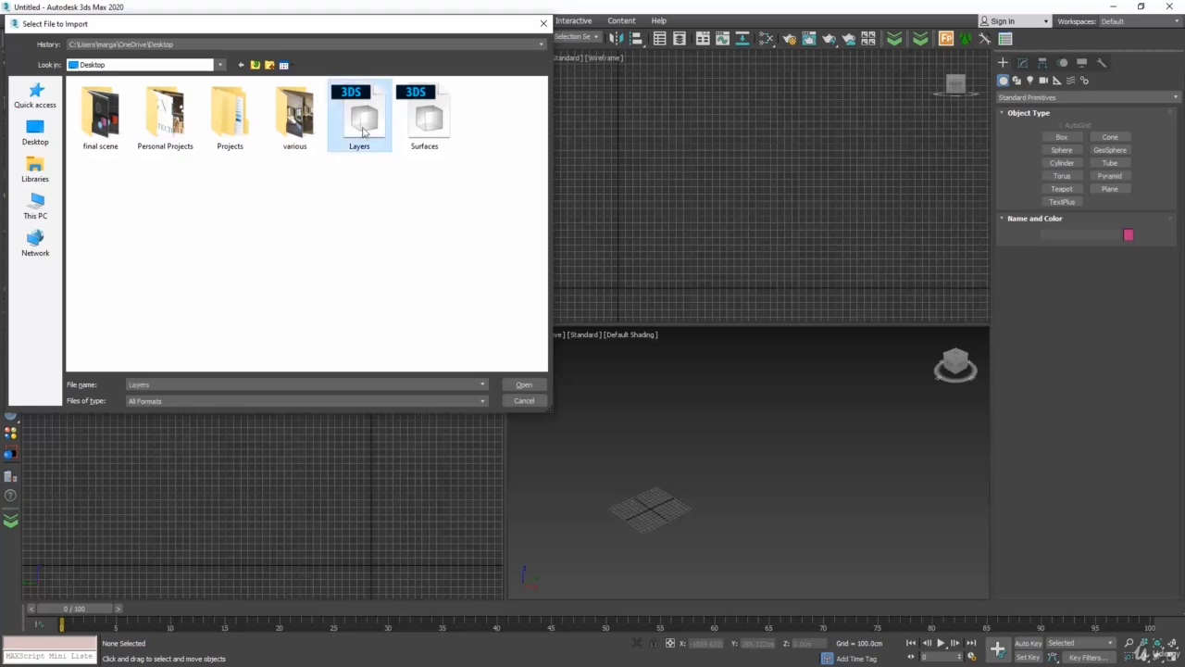
pyautogui.click(524, 384)
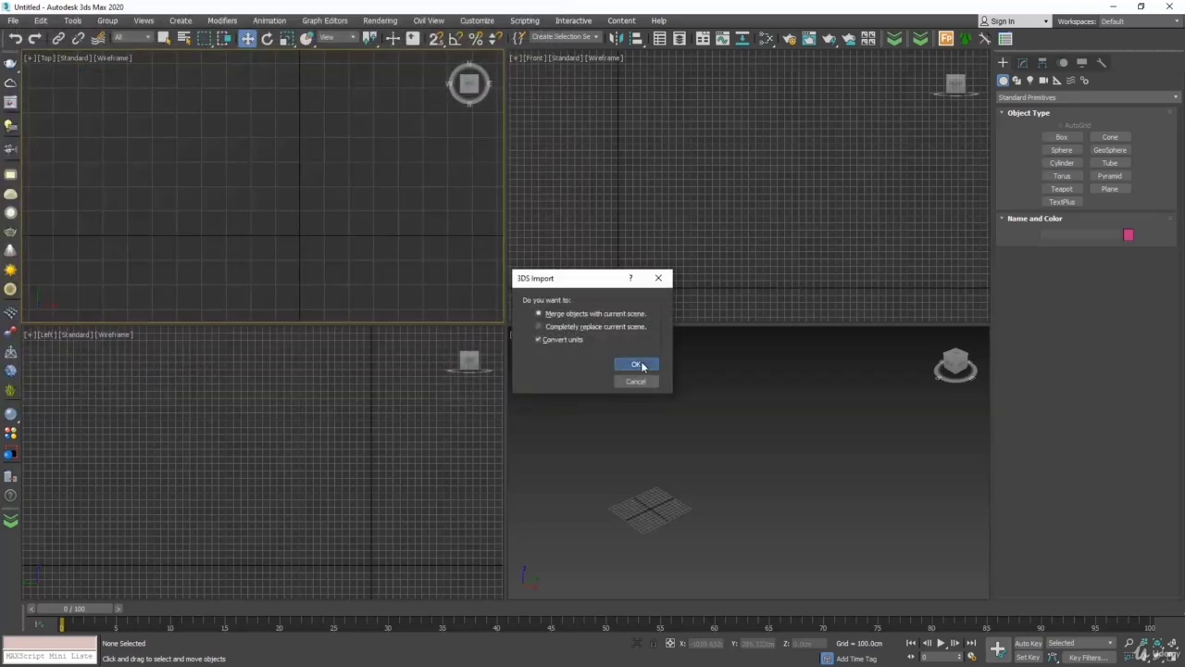
pyautogui.click(639, 365)
pyautogui.click(620, 381)
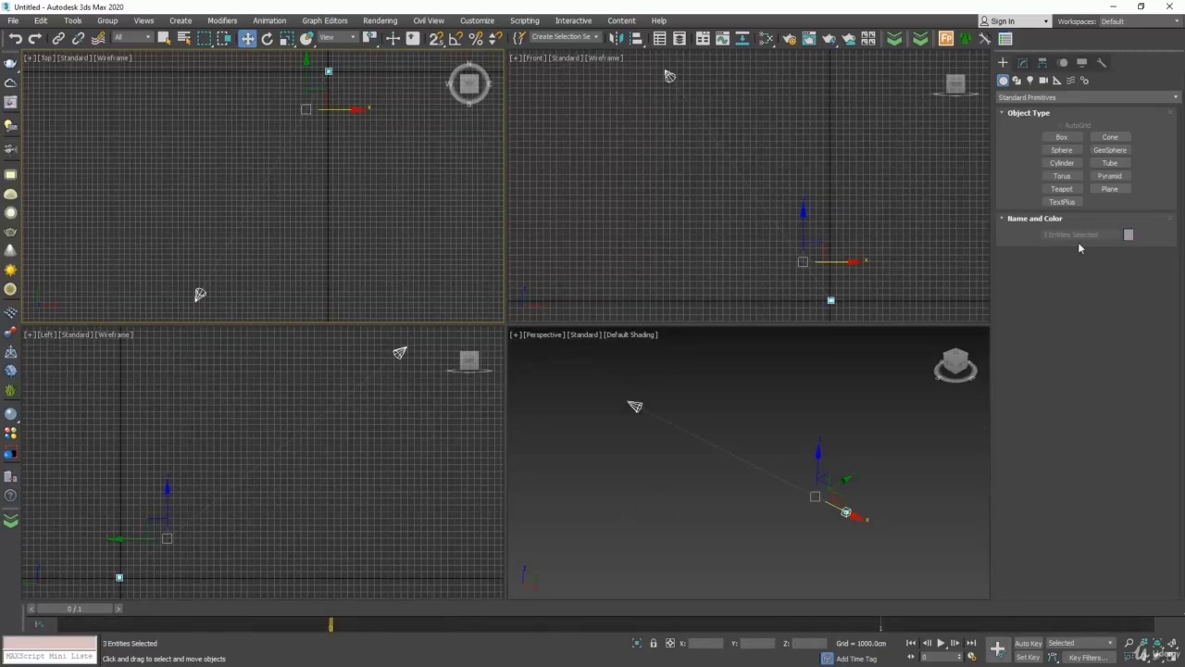
# Step: Delete the Sun light that was imported with the model
pyautogui.click(232, 319)
pyautogui.click(198, 296)
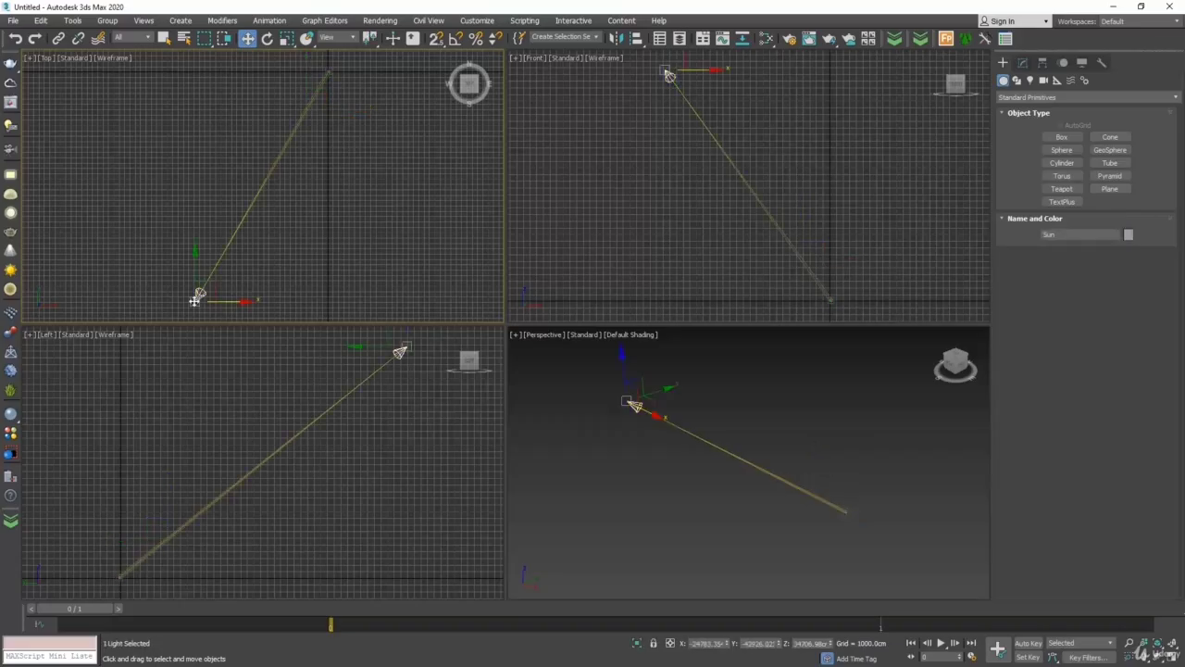
pyautogui.press('Delete')
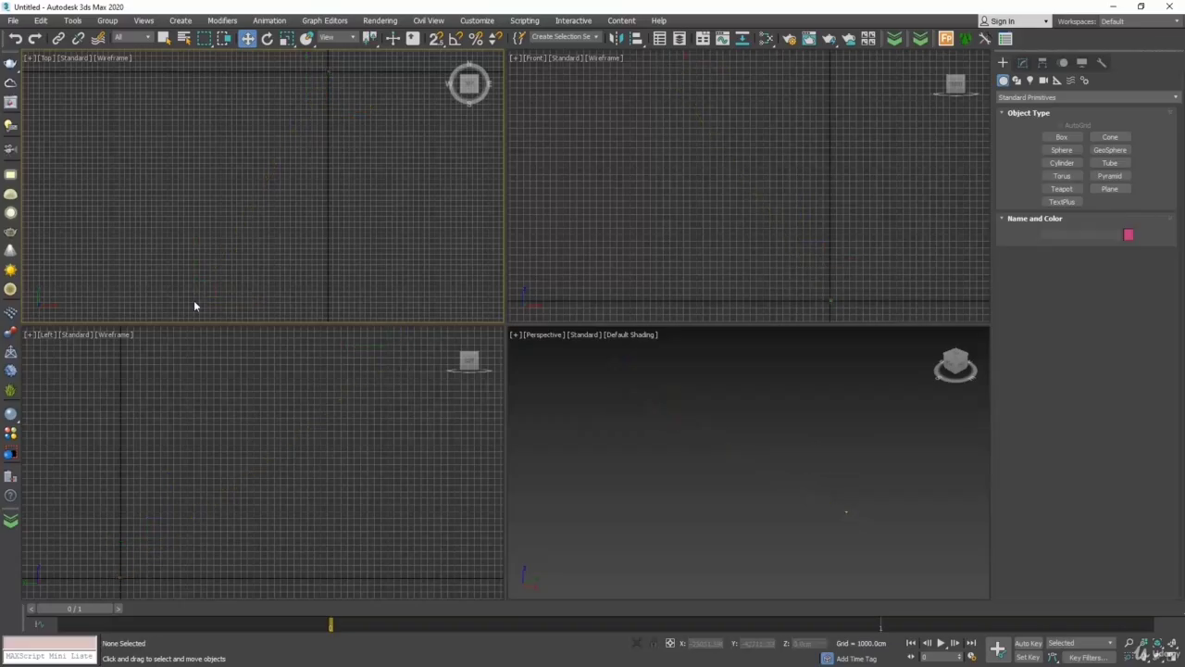
# Step: Select the kitchen cabinets and chairs object by name from the scene list and rename it as Furniture
pyautogui.click(1160, 642)
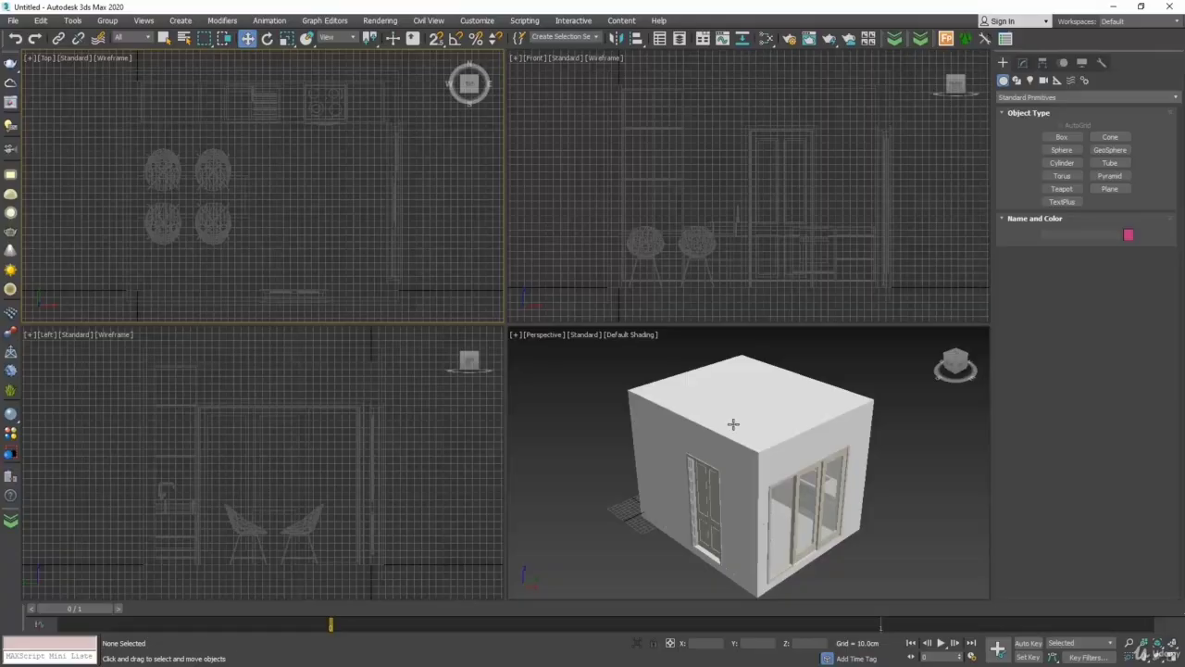
pyautogui.press('h')
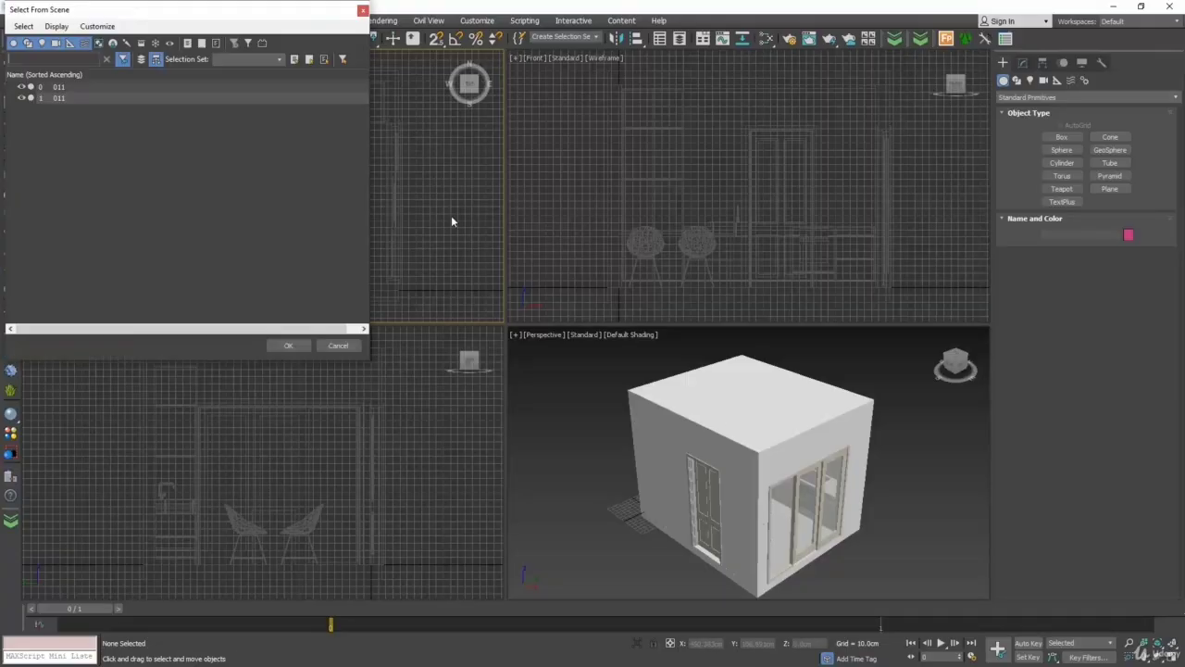
pyautogui.click(66, 87)
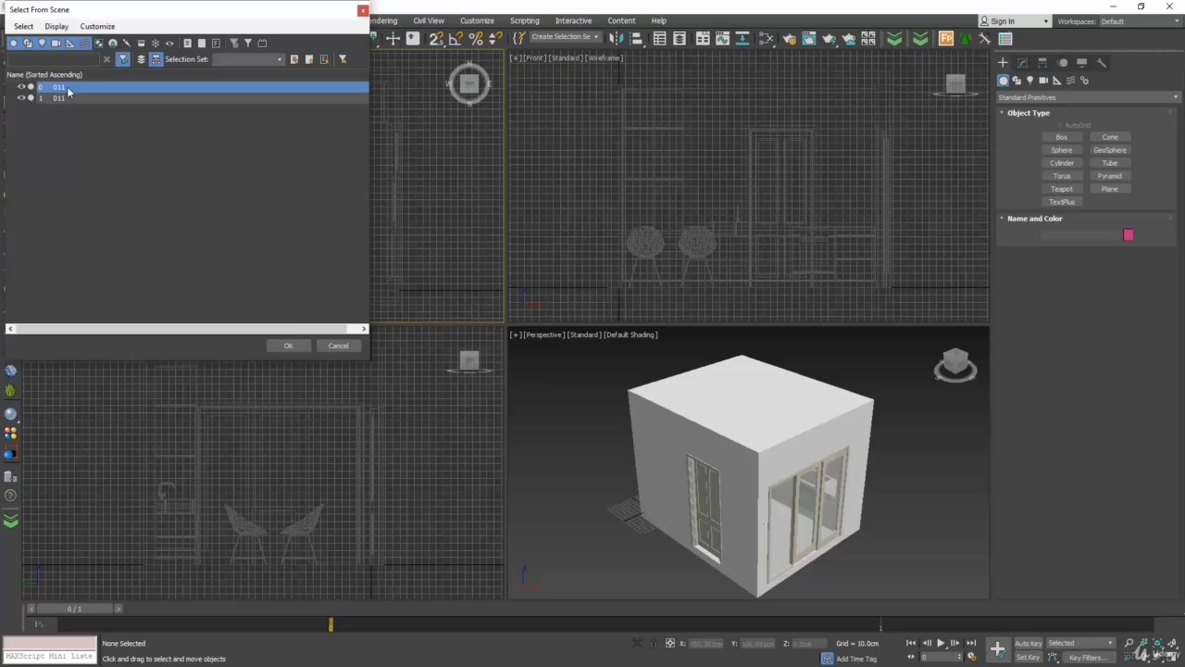
pyautogui.click(286, 346)
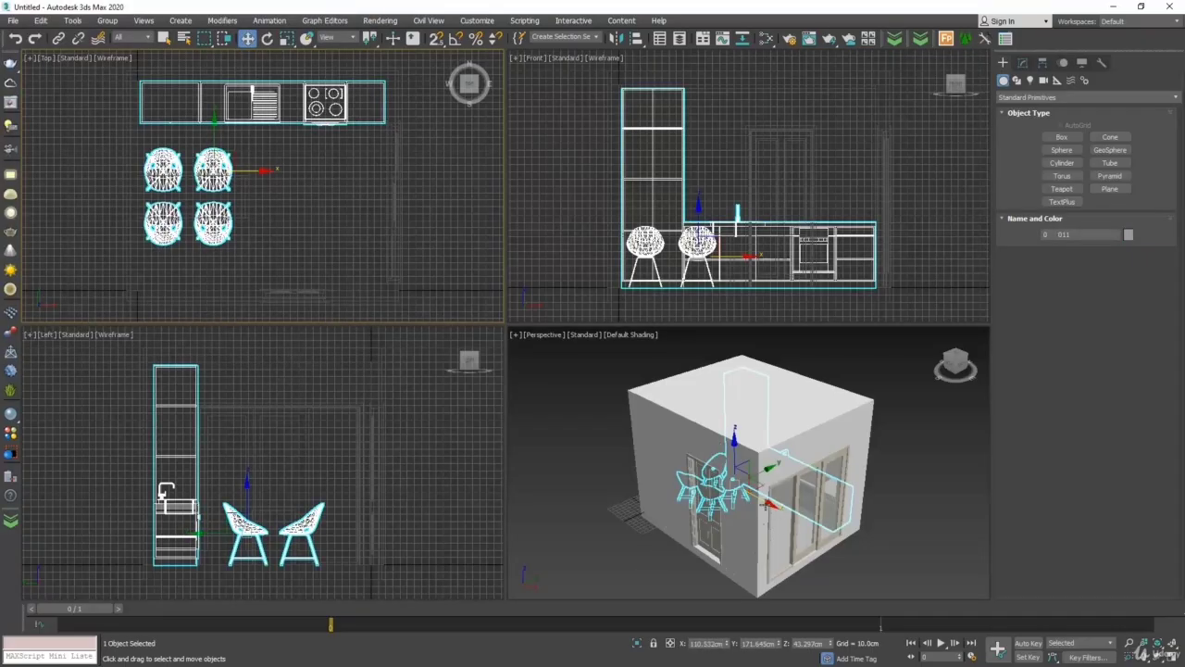
pyautogui.moveTo(766, 505); pyautogui.dragTo(929, 574)
pyautogui.rightClick(929, 574)
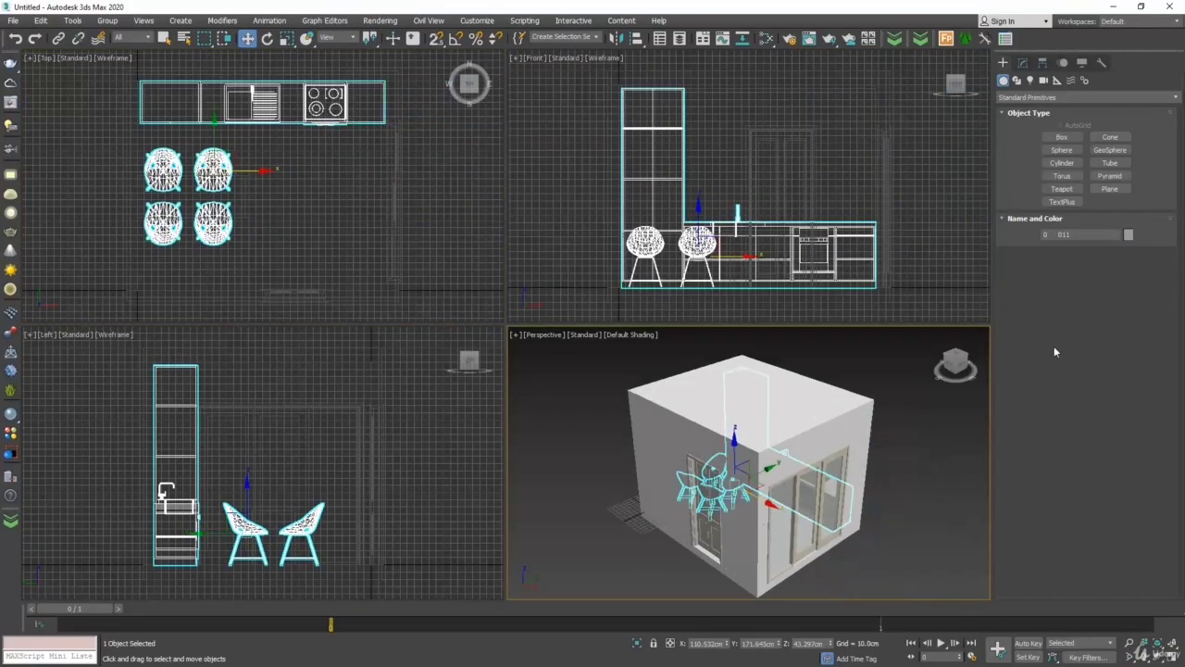
pyautogui.write('Furniture')
pyautogui.press('Return')
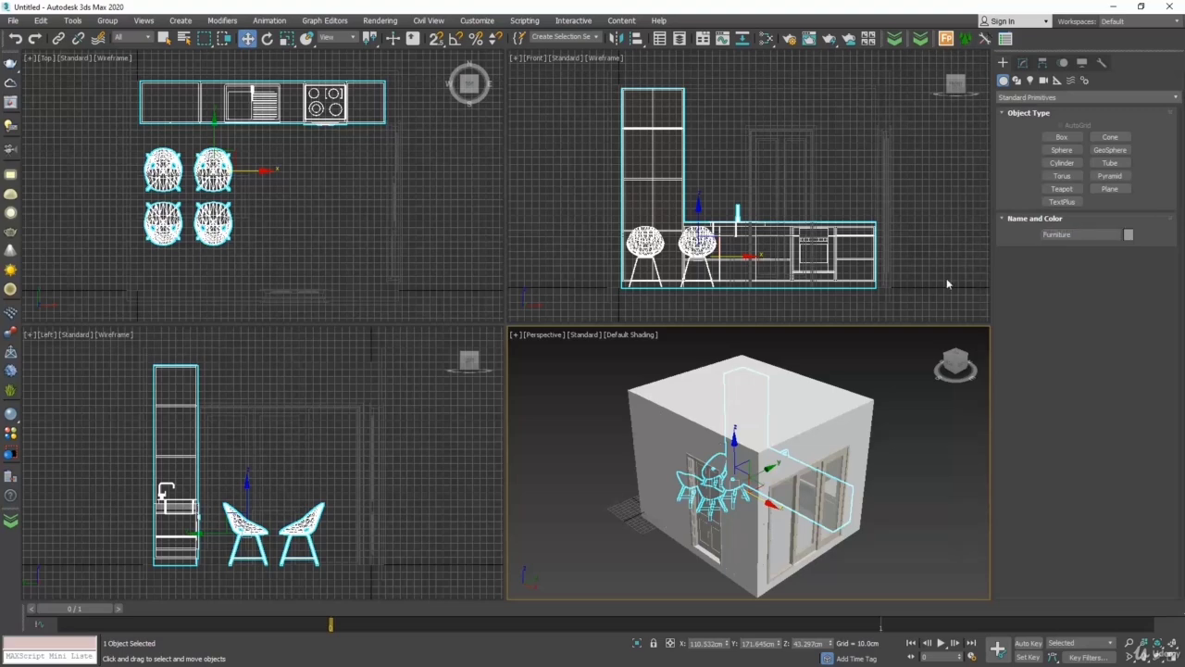
# Step: Rename the object made of the room's walls, slabs, doors and table as Structural Elements
pyautogui.click(813, 417)
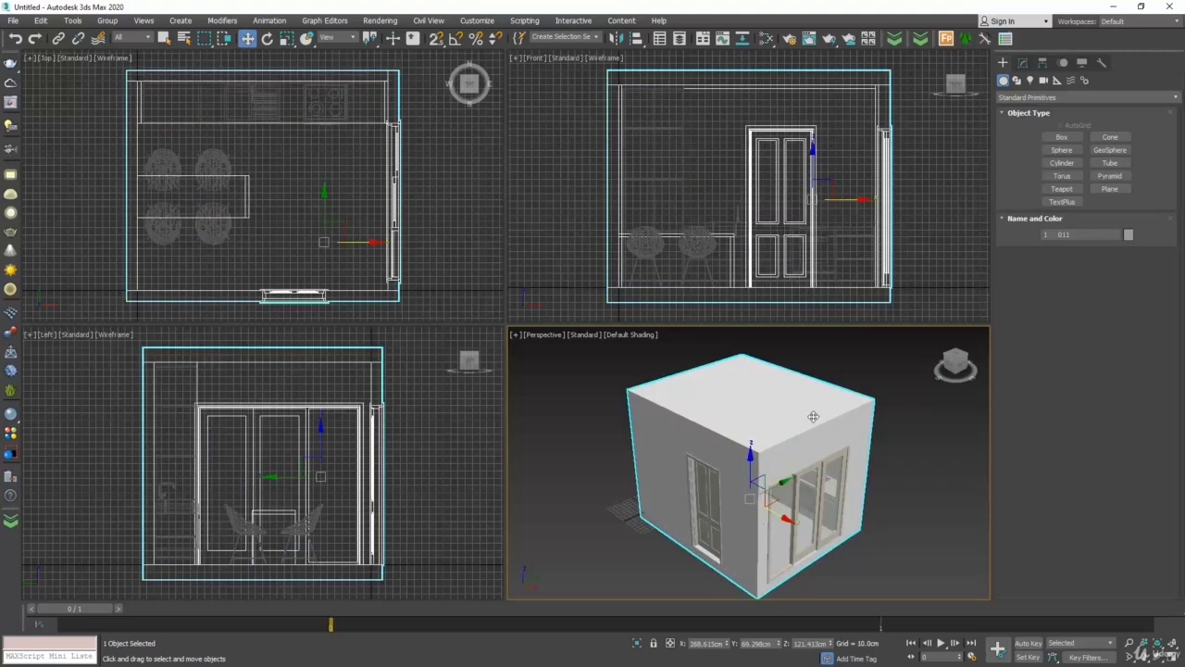
pyautogui.click(1081, 234)
pyautogui.write('Structural Elements')
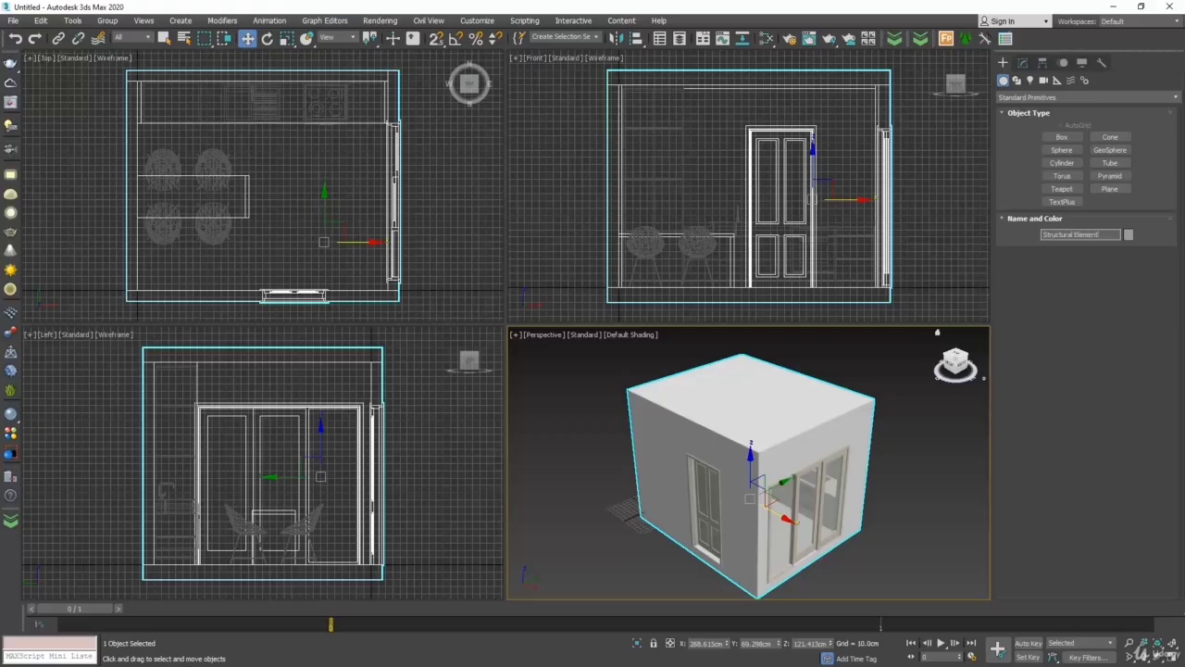
pyautogui.press('Return')
# Step: Open the Slate Material Editor and delete the old glass and white material nodes from the view
pyautogui.click(763, 39)
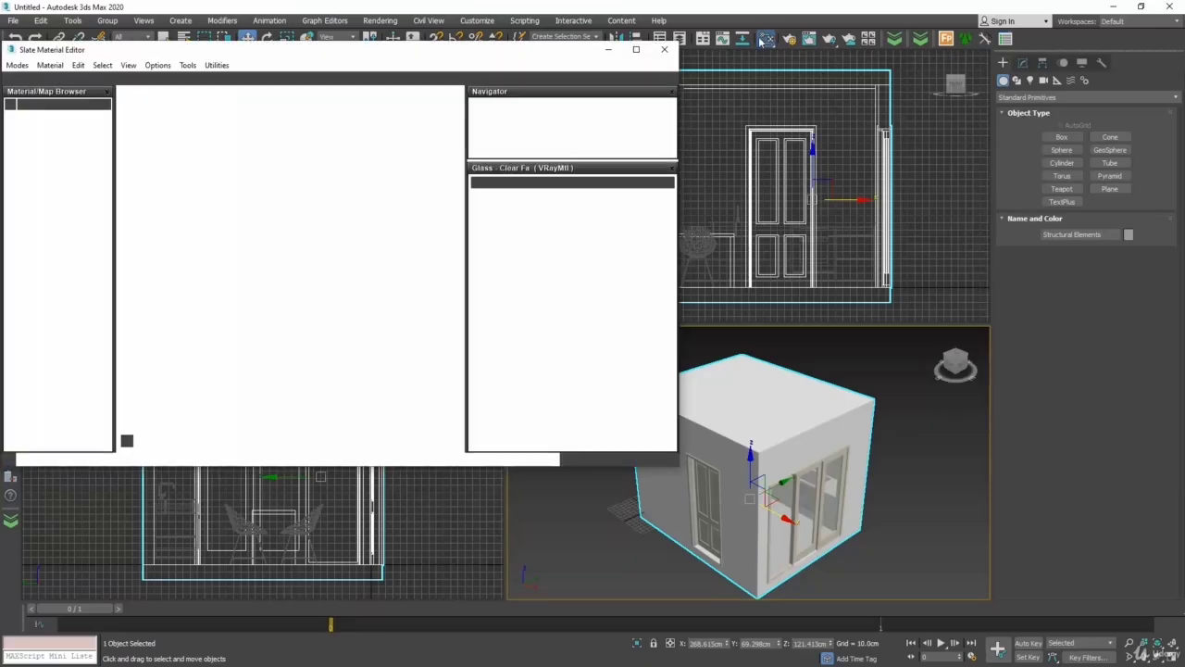
pyautogui.moveTo(315, 49); pyautogui.dragTo(658, 77)
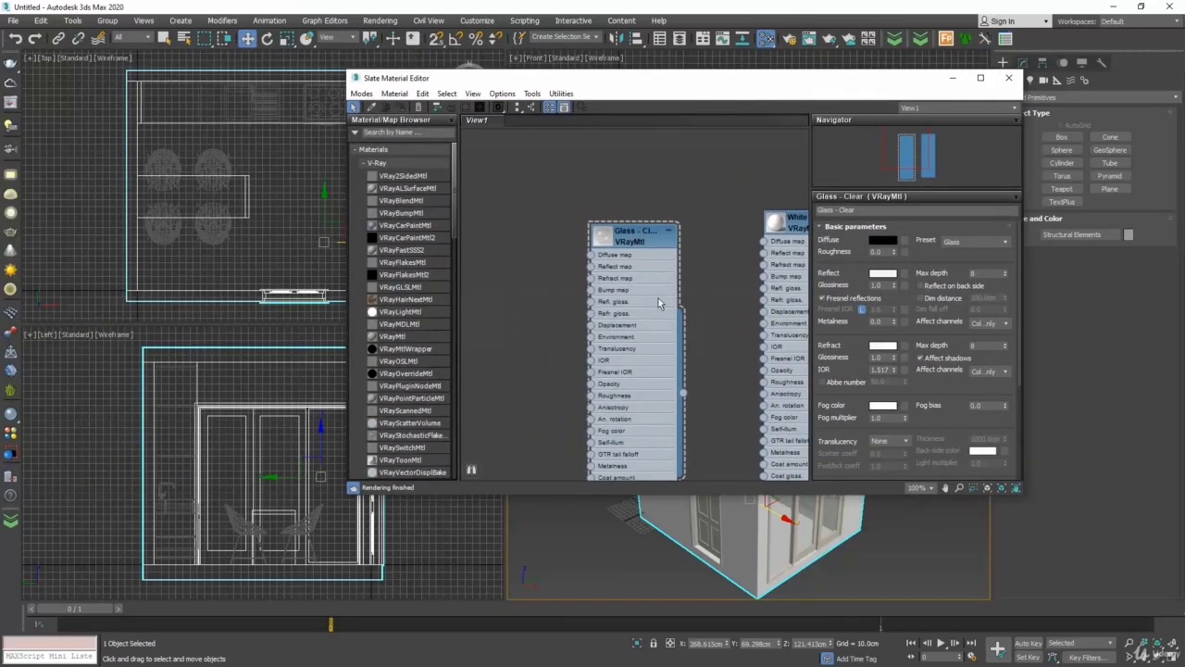
pyautogui.moveTo(658, 298); pyautogui.dragTo(592, 266, button='middle')
pyautogui.scroll(-2, 595, 277)
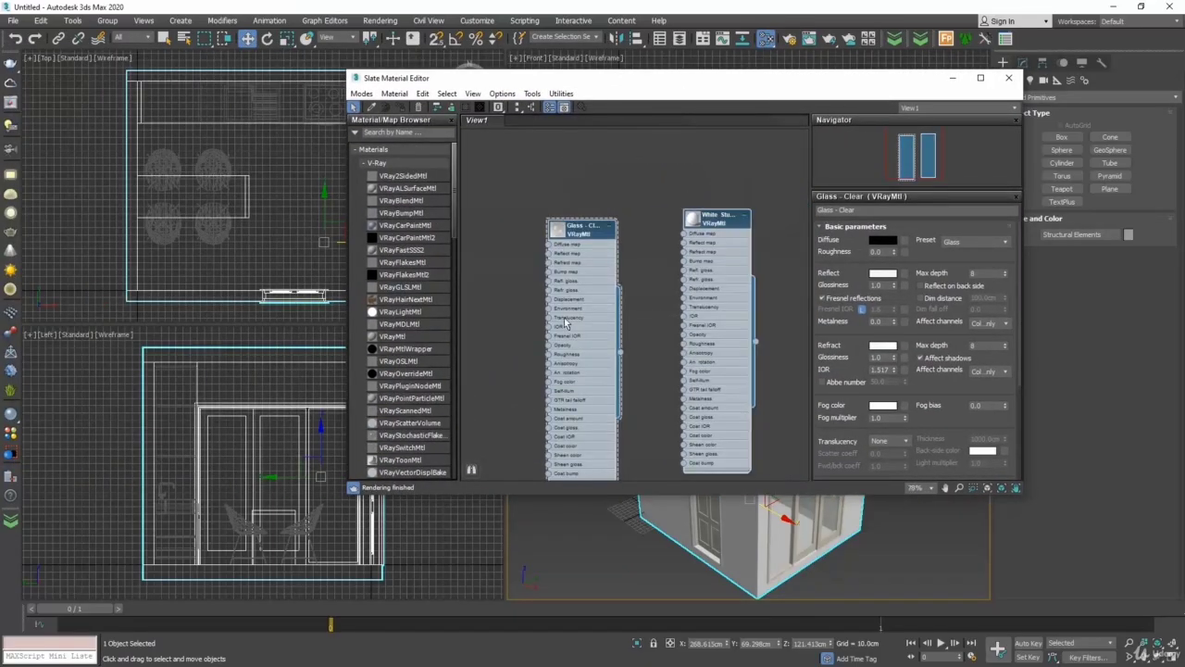
pyautogui.press('Delete')
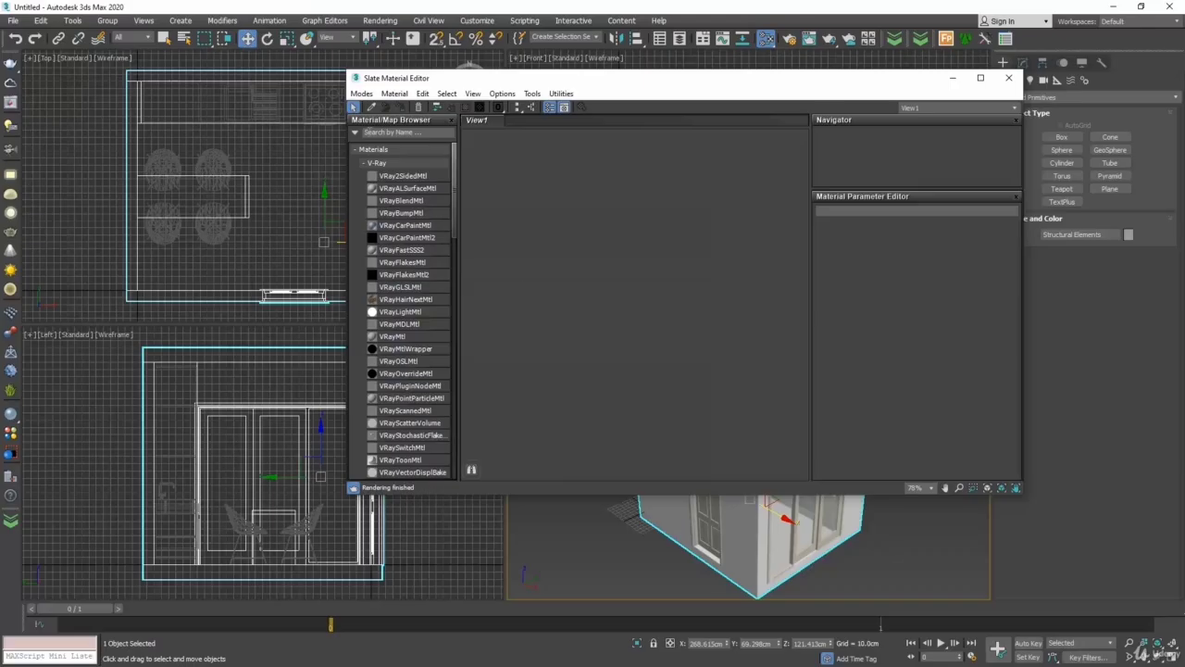
# Step: Pick the material of the Structural Elements object into the Slate Material Editor and open its Multi/Sub-Object parameters
pyautogui.moveTo(733, 78); pyautogui.dragTo(540, 41)
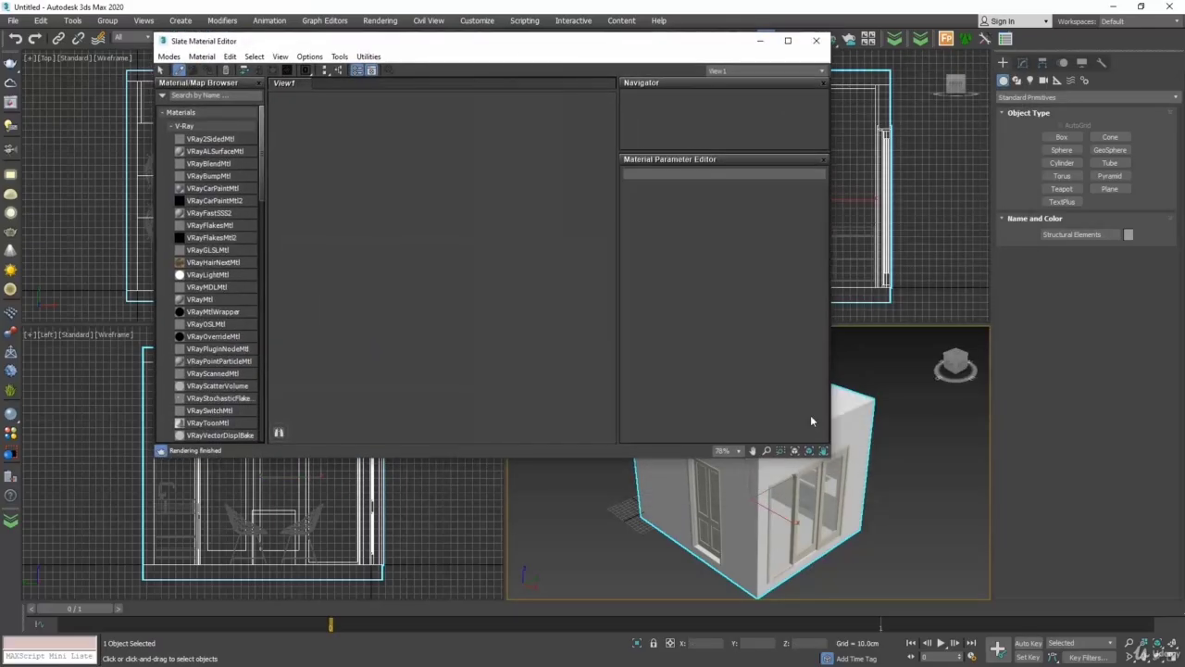
pyautogui.click(747, 518)
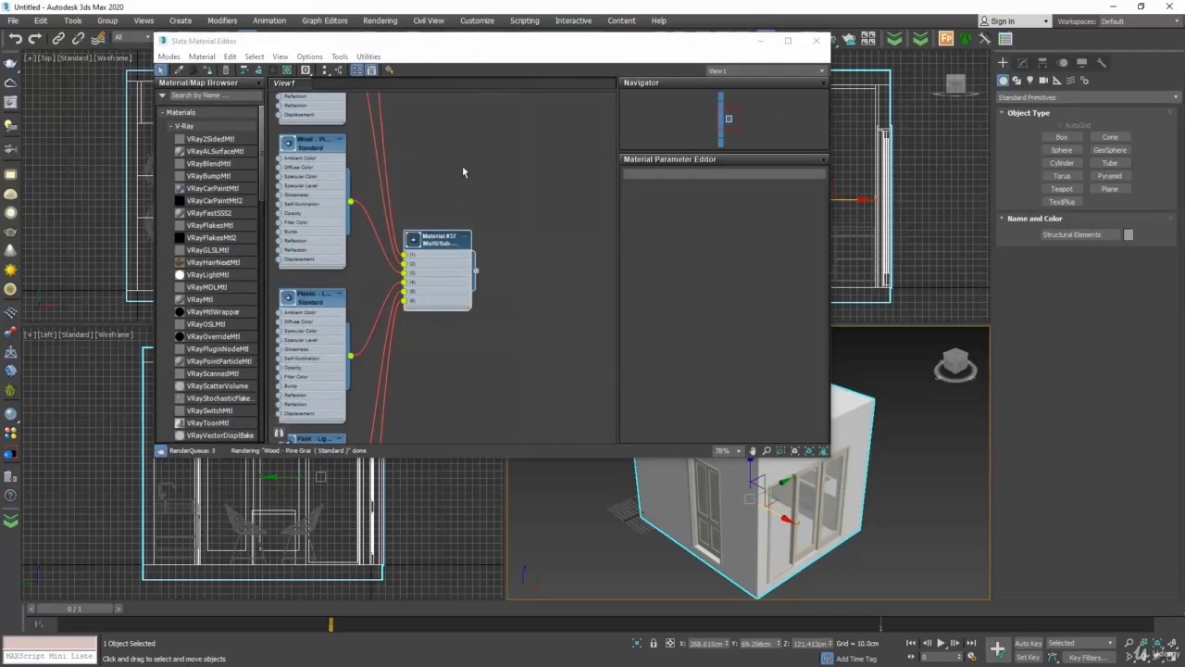
pyautogui.moveTo(463, 168); pyautogui.dragTo(522, 219, button='middle')
pyautogui.doubleClick(502, 291)
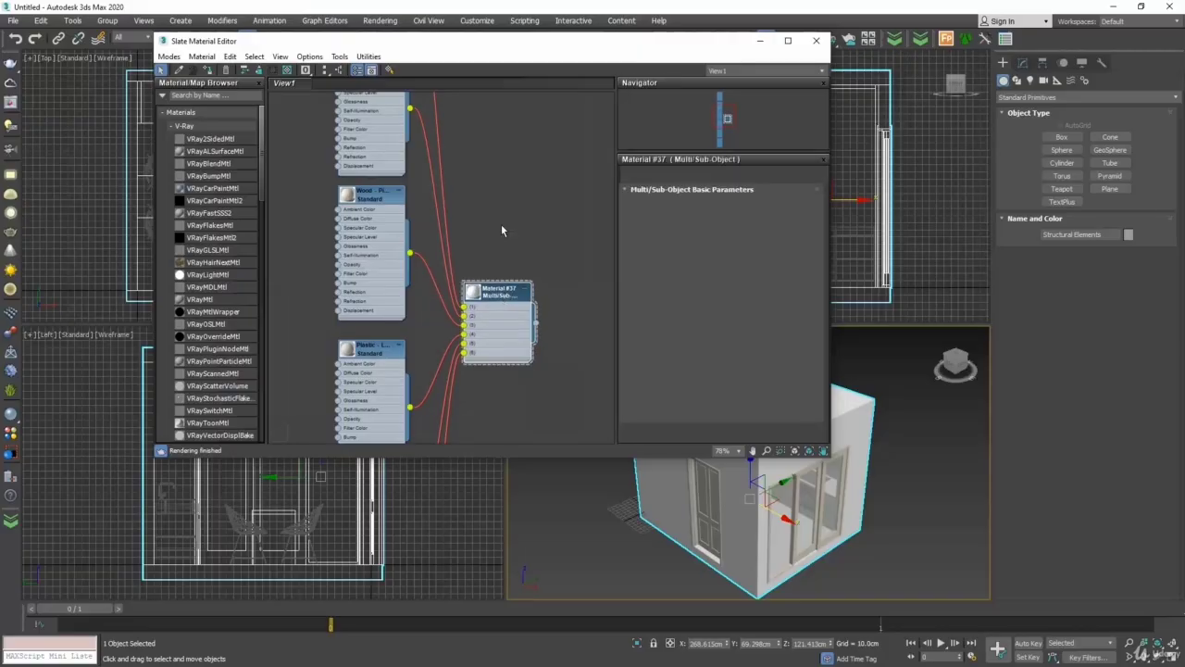
# Step: Examine the standard sub-materials connected to the Multi/Sub-Object material of the structural elements
pyautogui.scroll(-4, 485, 173)
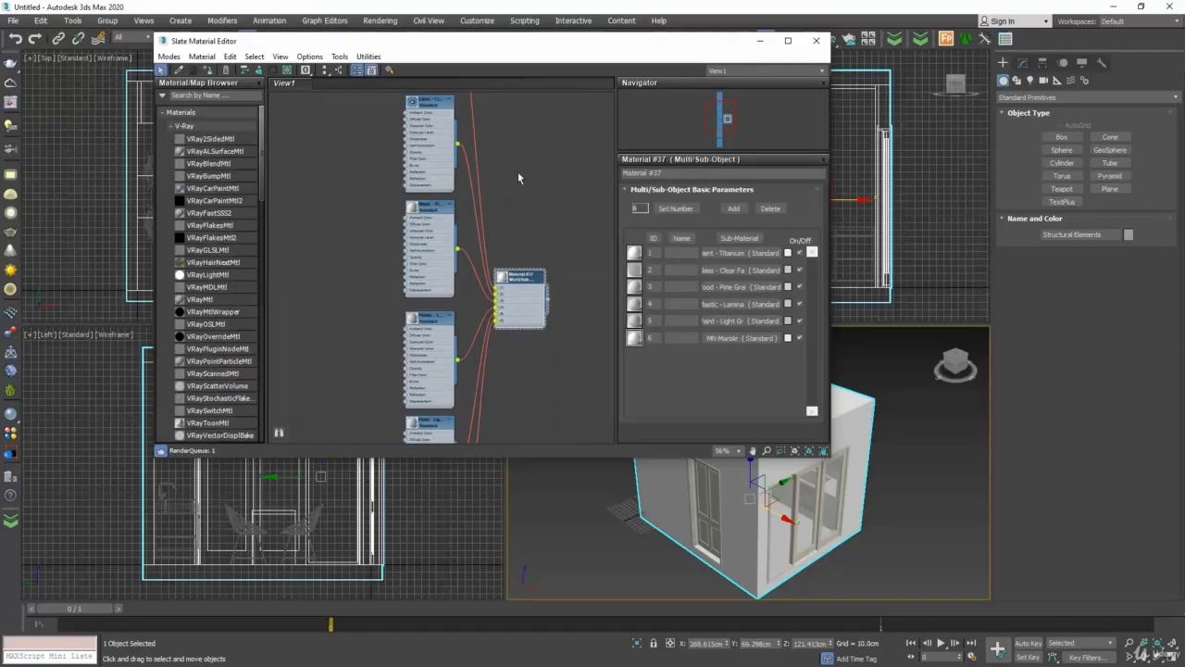
pyautogui.scroll(-2, 518, 174)
pyautogui.moveTo(517, 163); pyautogui.dragTo(509, 268, button='middle')
pyautogui.scroll(3, 461, 147)
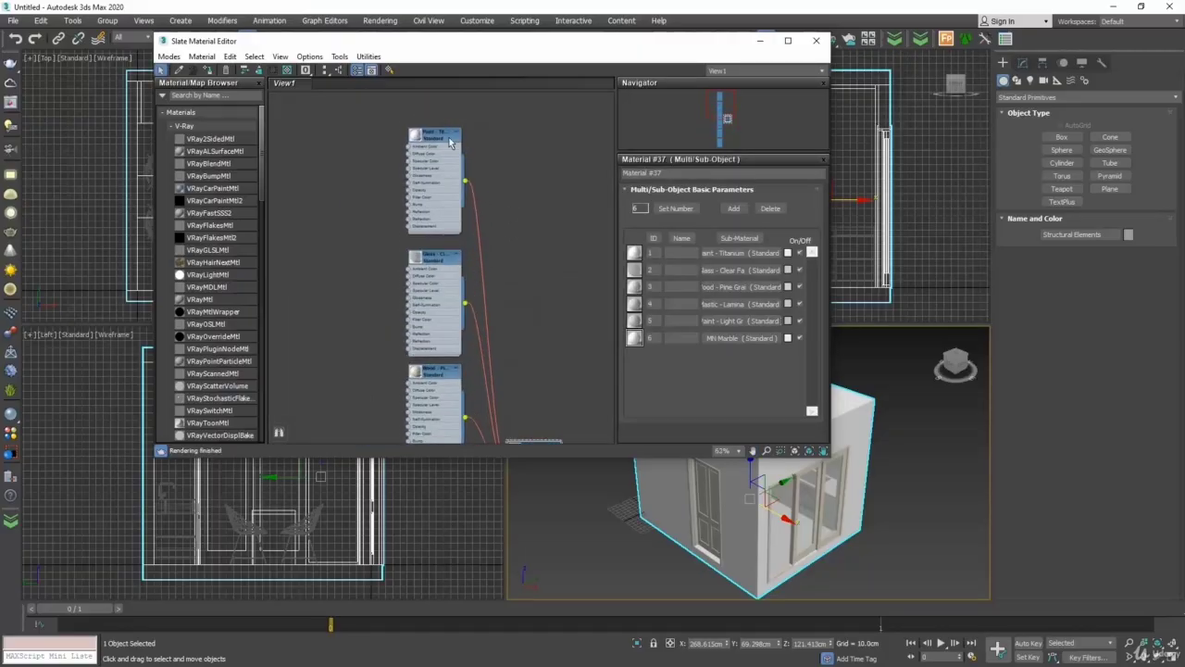
pyautogui.scroll(2, 451, 141)
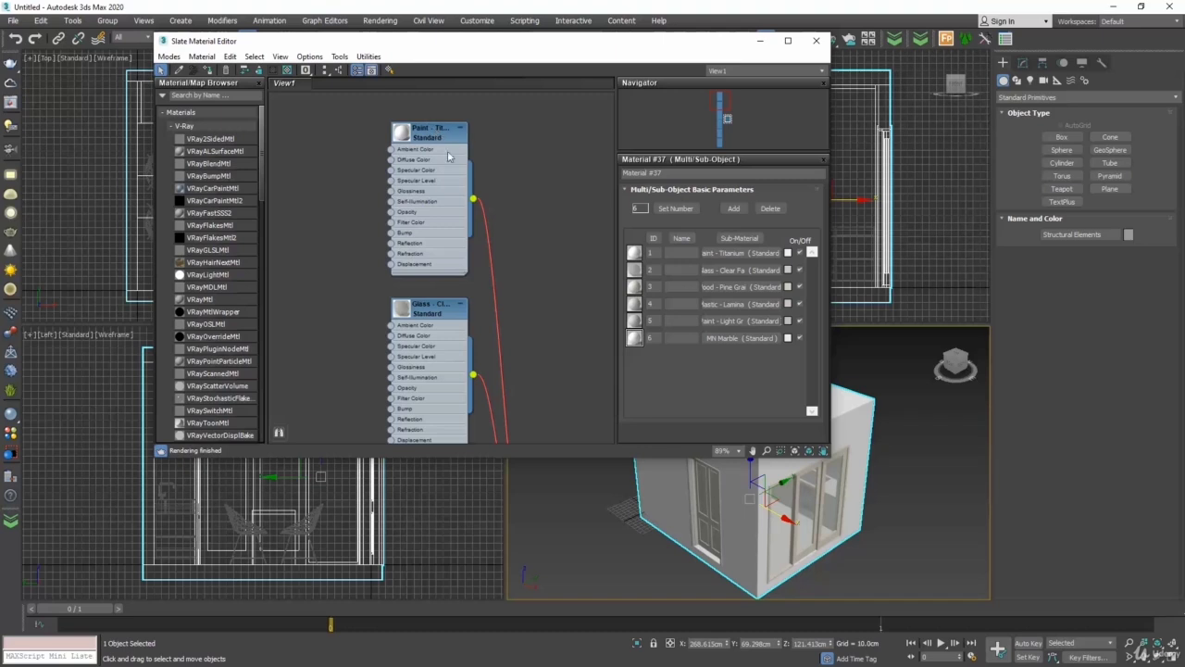
pyautogui.moveTo(524, 320); pyautogui.dragTo(535, 173, button='middle')
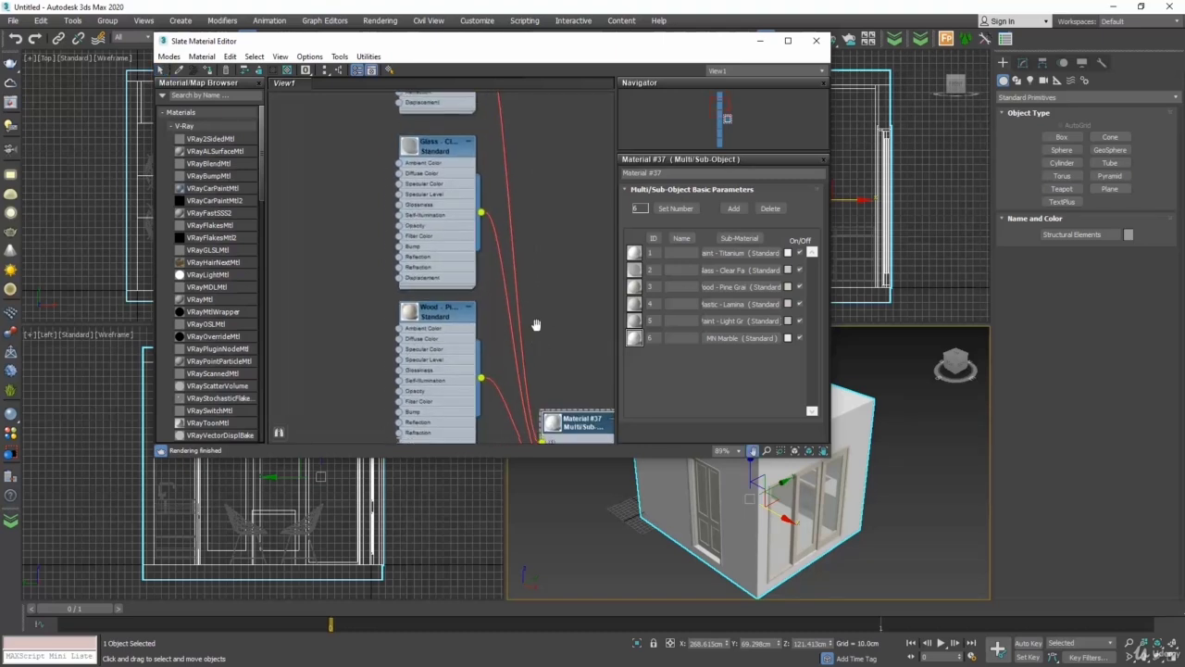
pyautogui.moveTo(537, 323); pyautogui.dragTo(540, 174, button='middle')
pyautogui.moveTo(521, 365); pyautogui.dragTo(504, 197, button='middle')
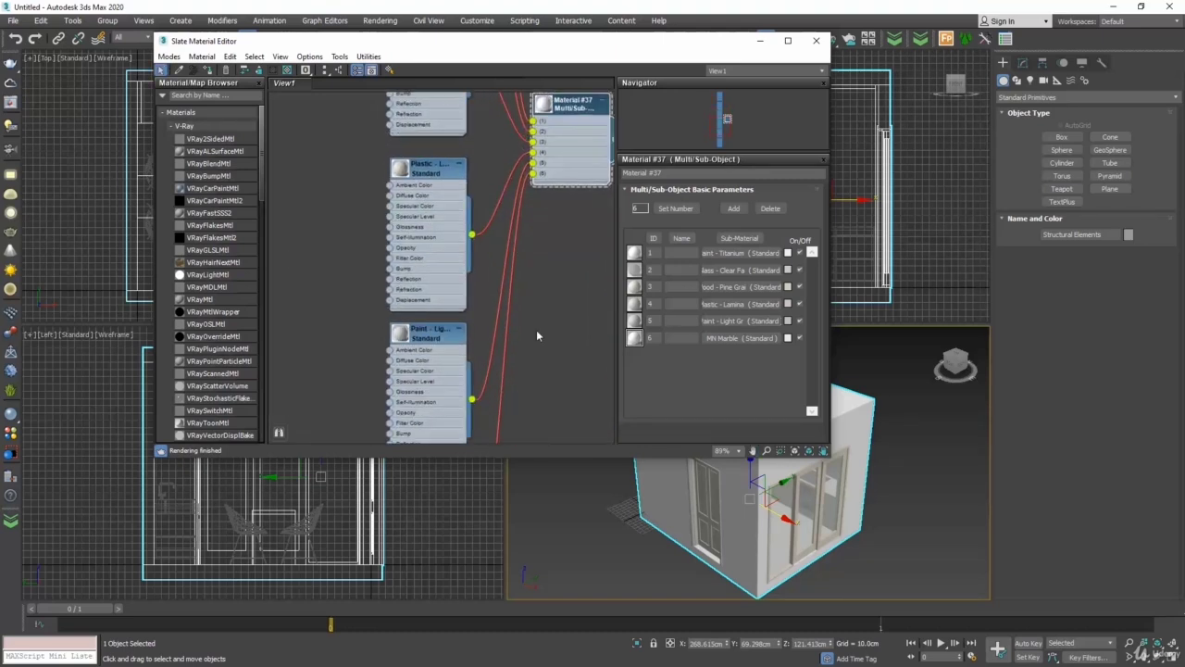
# Step: Change the Paint - Titanium sub-material of the structural elements from Standard to the VRayMtl type
pyautogui.moveTo(543, 342)
pyautogui.mouseDown(button='middle')
pyautogui.moveTo(547, 187)
pyautogui.moveTo(550, 392)
pyautogui.mouseUp(button='middle')
pyautogui.moveTo(553, 172); pyautogui.dragTo(543, 324, button='middle')
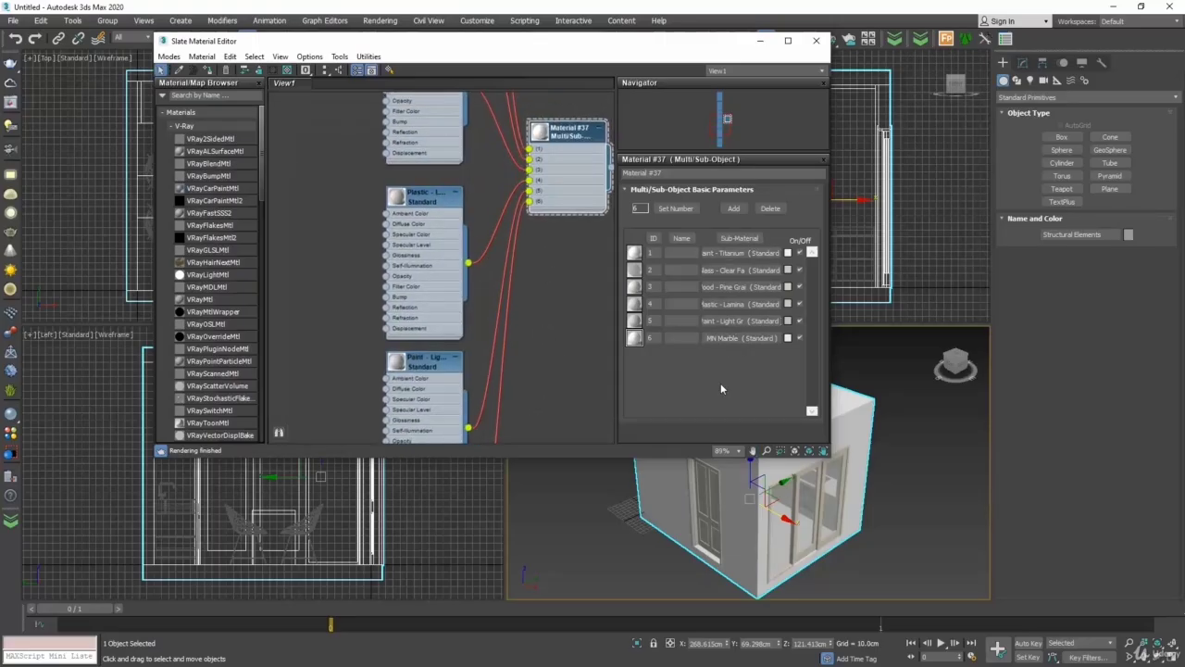
pyautogui.moveTo(487, 181); pyautogui.dragTo(465, 359, button='middle')
pyautogui.moveTo(465, 155); pyautogui.dragTo(472, 311, button='middle')
pyautogui.moveTo(448, 180); pyautogui.dragTo(437, 245, button='middle')
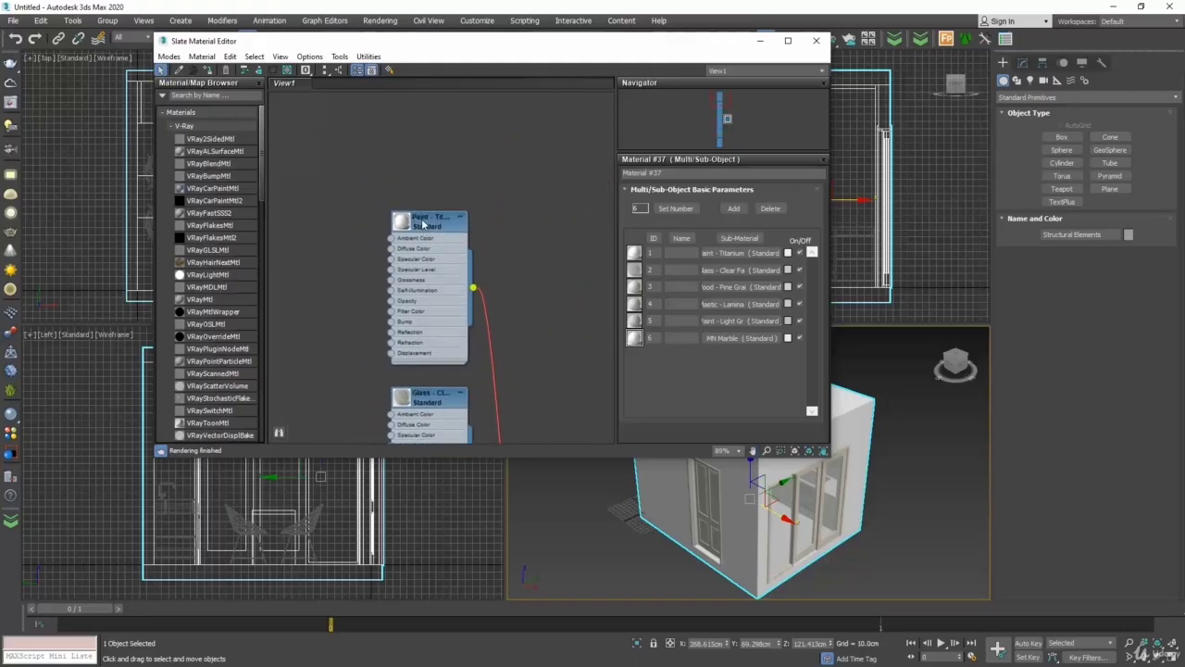
pyautogui.rightClick(424, 221)
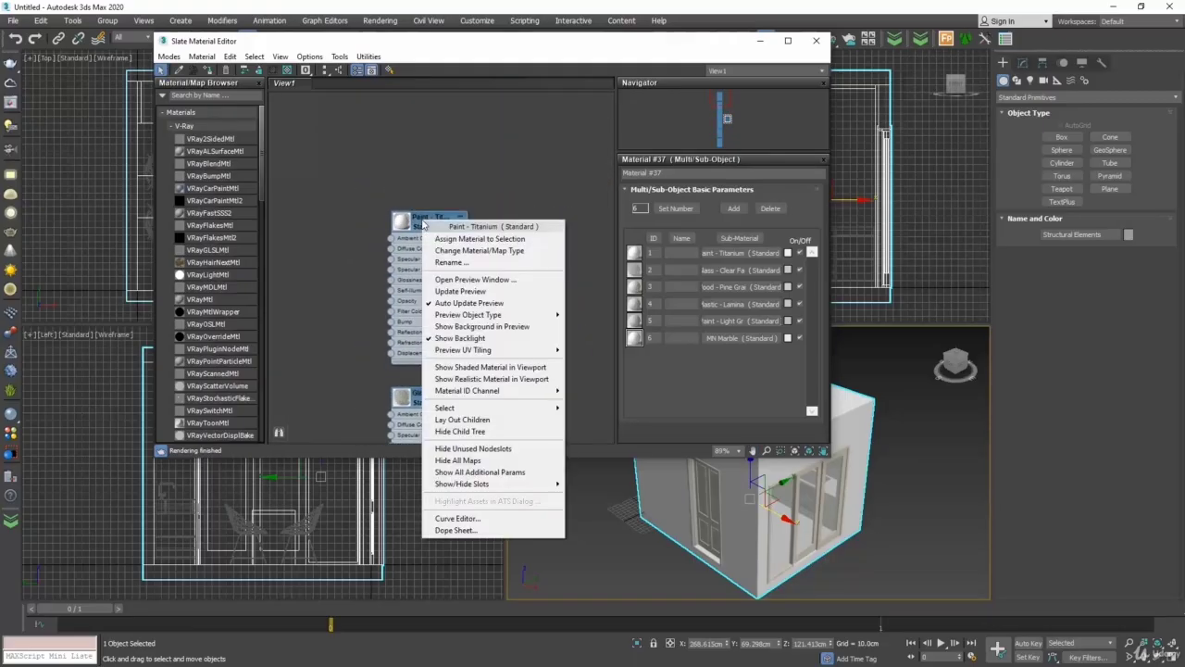
pyautogui.click(512, 251)
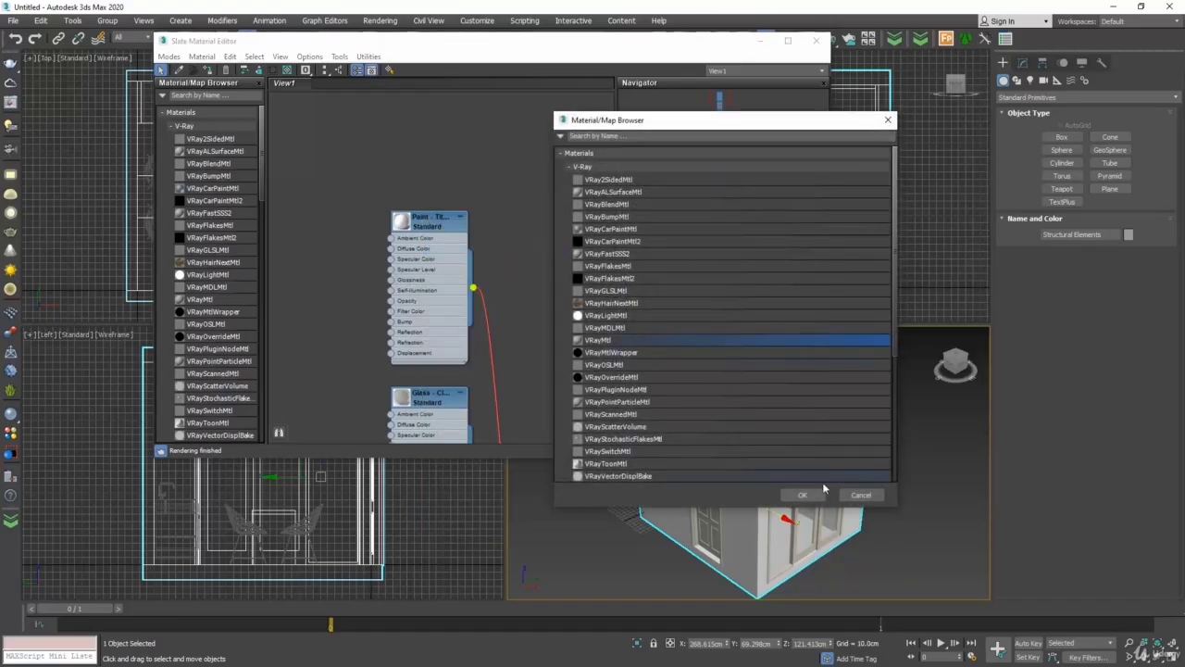
pyautogui.click(802, 494)
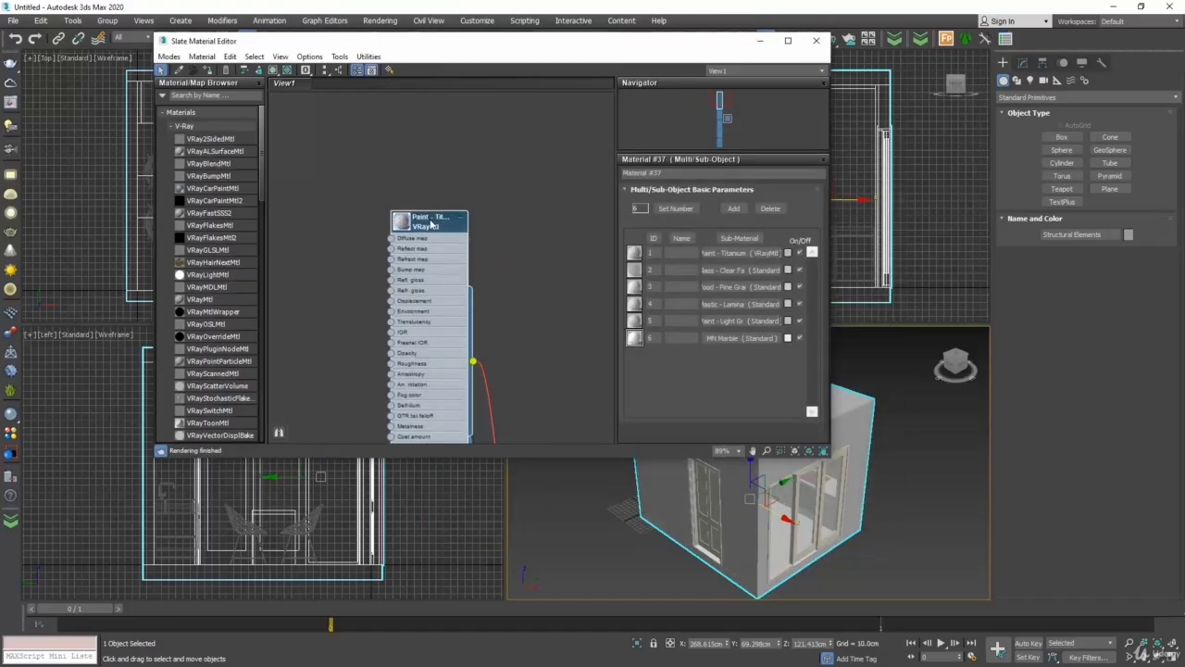
# Step: Open the Paint - Titanium VRayMtl parameters and set its diffuse colour to a near-white grey
pyautogui.moveTo(430, 221)
pyautogui.mouseDown()
pyautogui.moveTo(422, 151)
pyautogui.moveTo(436, 67)
pyautogui.moveTo(430, 91)
pyautogui.mouseUp()
pyautogui.moveTo(437, 104); pyautogui.dragTo(443, 201, button='middle')
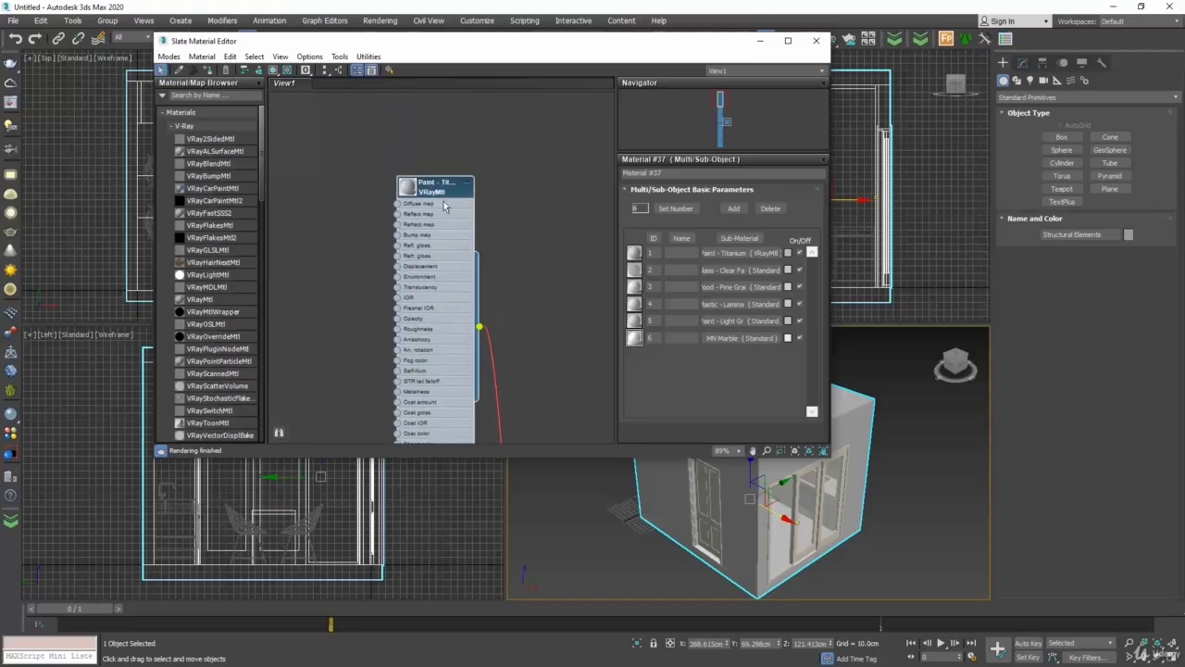
pyautogui.doubleClick(432, 185)
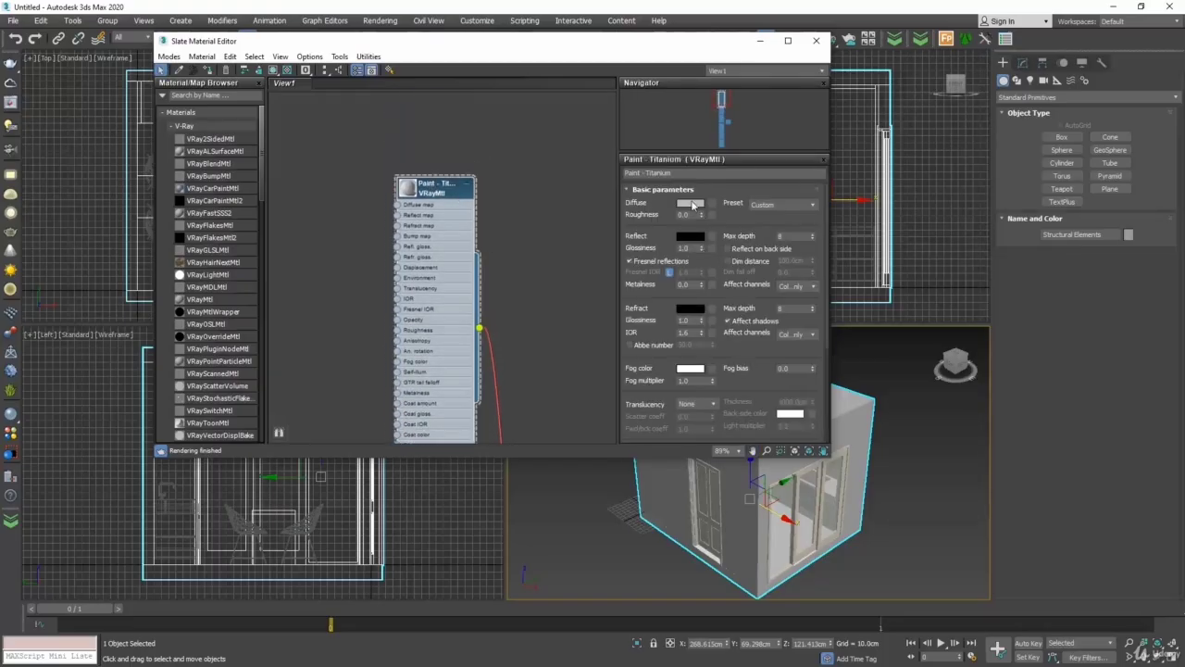
pyautogui.click(690, 203)
pyautogui.moveTo(365, 128); pyautogui.dragTo(365, 167)
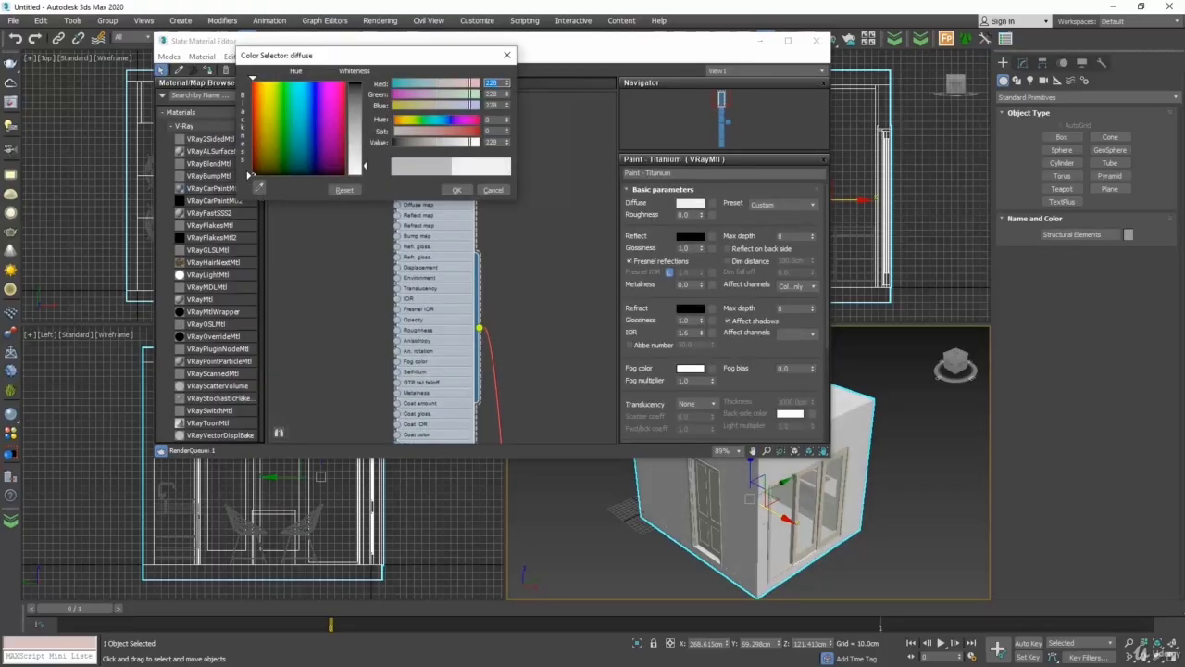
pyautogui.click(457, 191)
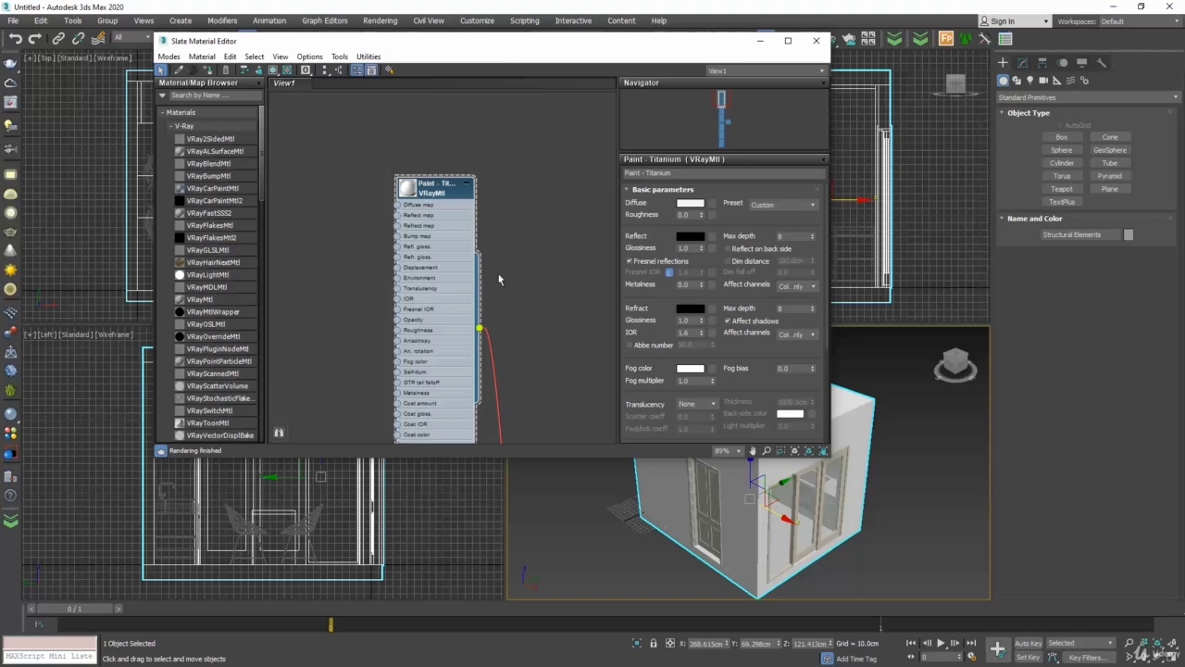
pyautogui.moveTo(487, 294); pyautogui.dragTo(487, 127, button='middle')
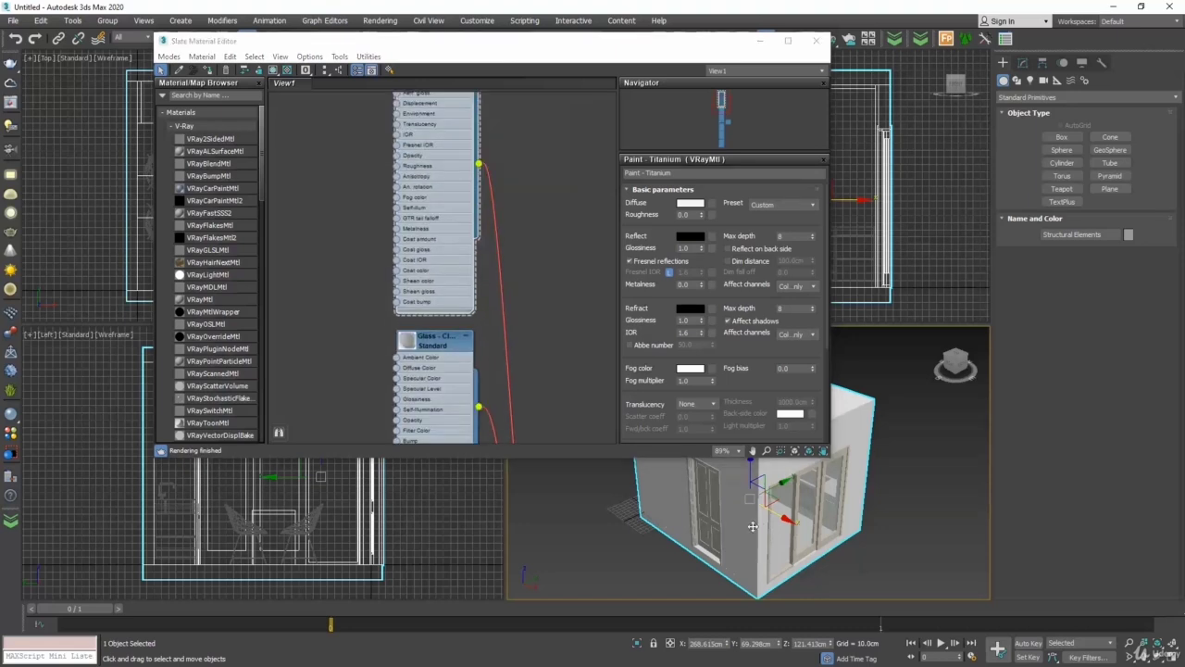
# Step: Hide the Structural Elements object and move the Slate Material Editor clear of the furniture in the perspective view
pyautogui.rightClick(749, 469)
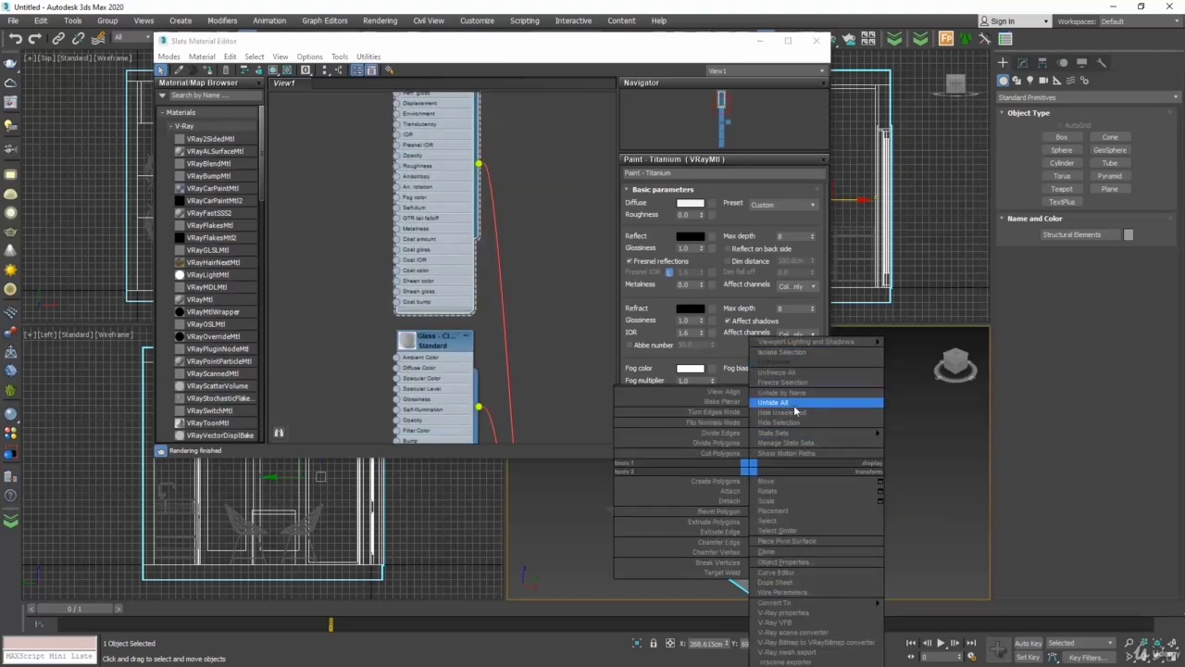
pyautogui.click(782, 421)
pyautogui.moveTo(643, 42); pyautogui.dragTo(477, 35)
# Step: Pick the material of the Furniture object into the Slate Material Editor and open its Multi/Sub-Object parameters
pyautogui.moveTo(281, 212); pyautogui.dragTo(477, 182, button='middle')
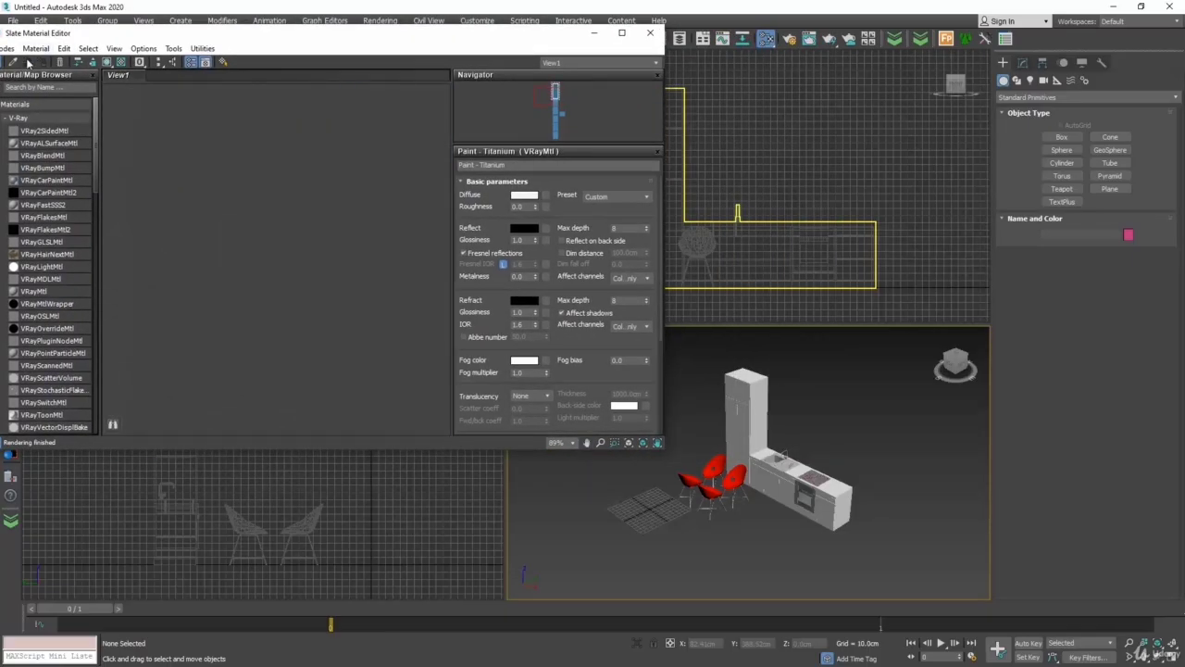
pyautogui.click(739, 470)
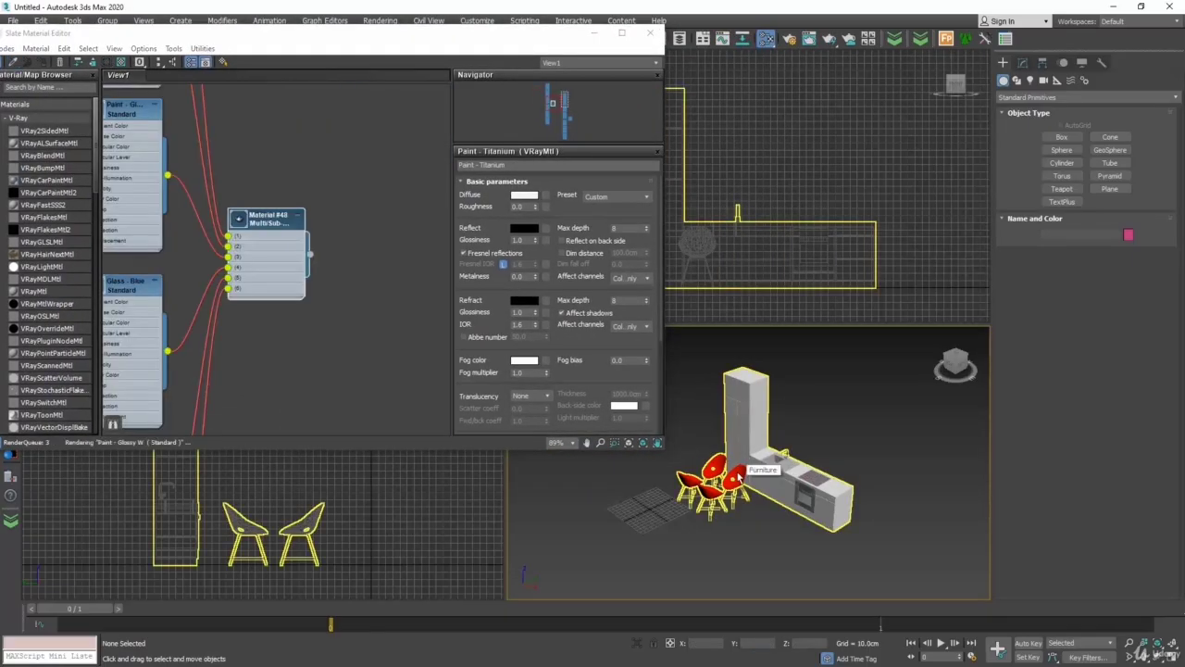
pyautogui.moveTo(239, 132); pyautogui.dragTo(250, 149, button='middle')
pyautogui.scroll(-8, 317, 219)
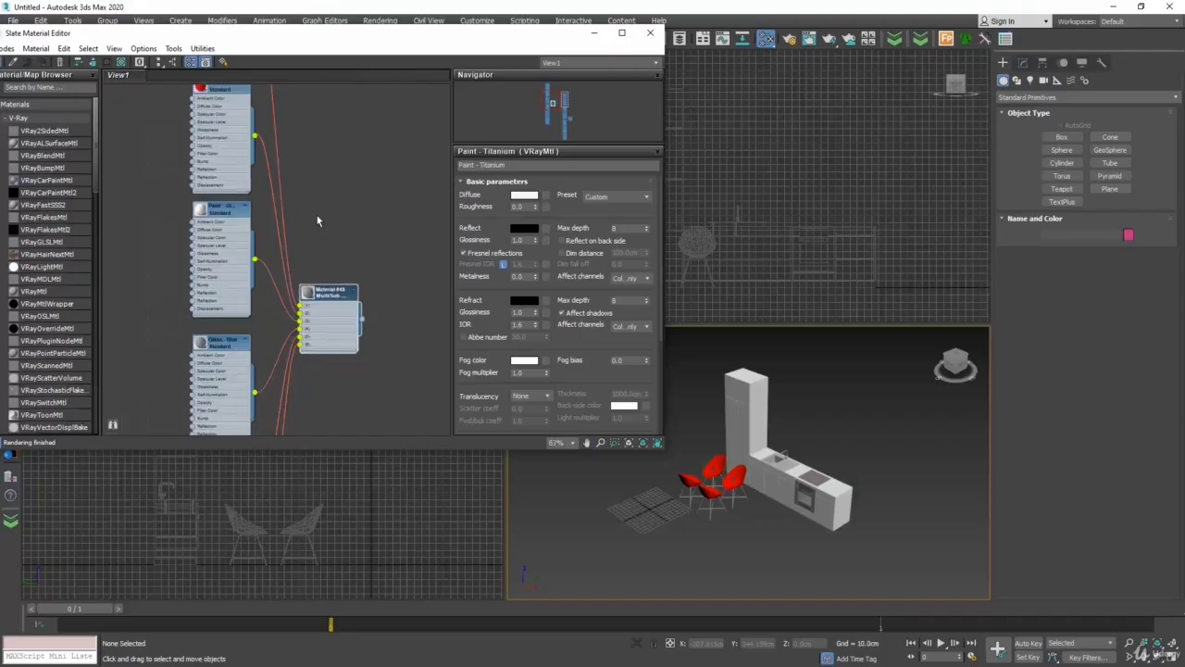
pyautogui.scroll(3, 324, 248)
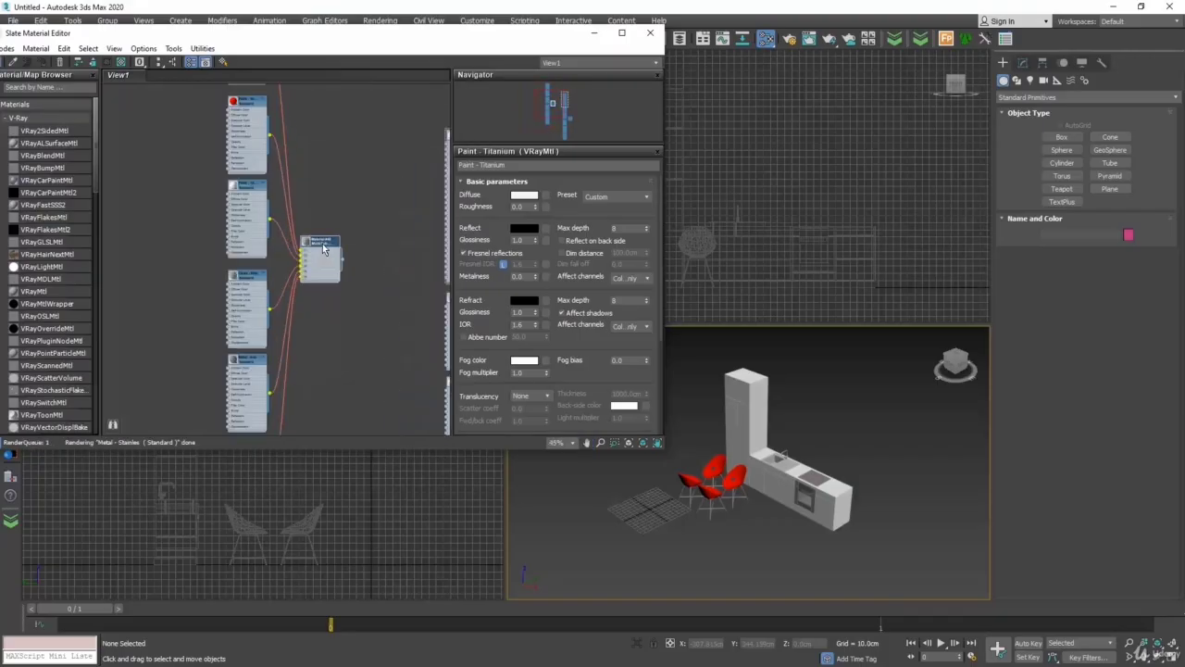
pyautogui.doubleClick(321, 248)
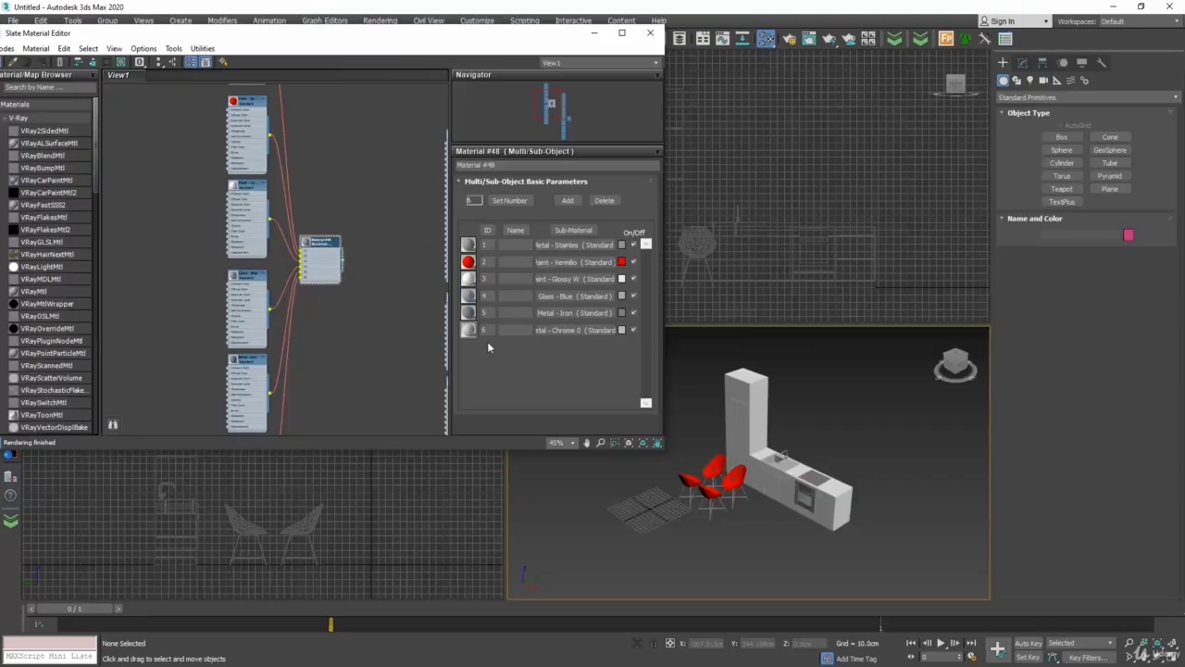
# Step: Unhide all objects and place the furniture's material tree beside the structural elements' material tree in the node view
pyautogui.rightClick(806, 406)
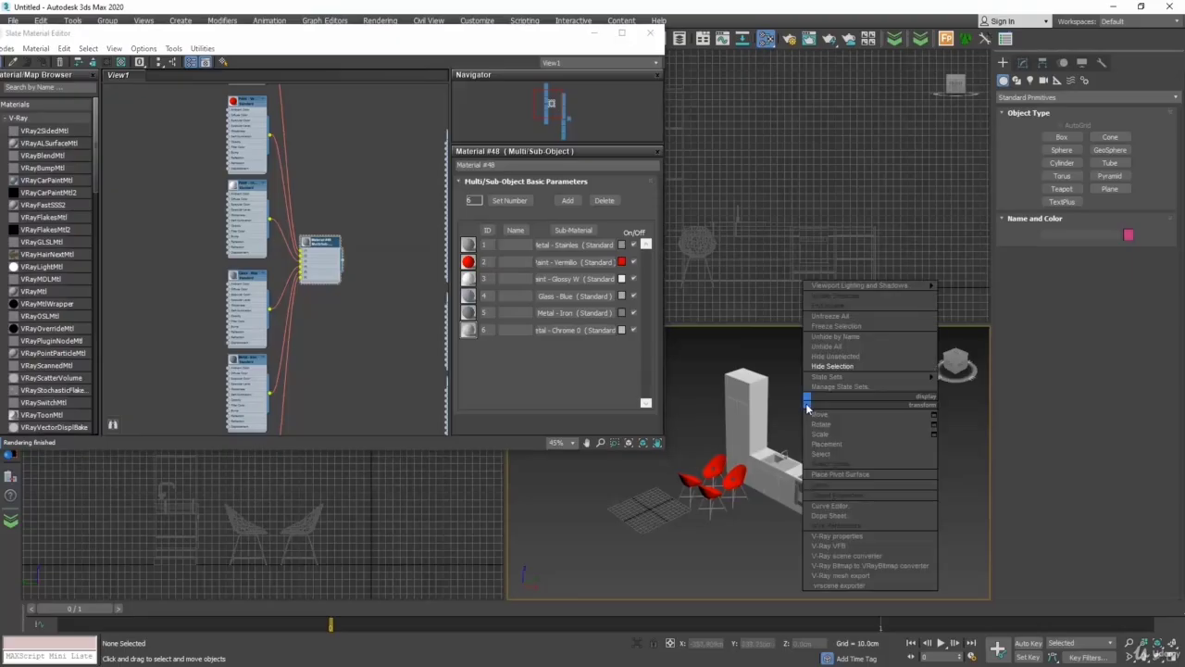
pyautogui.click(828, 346)
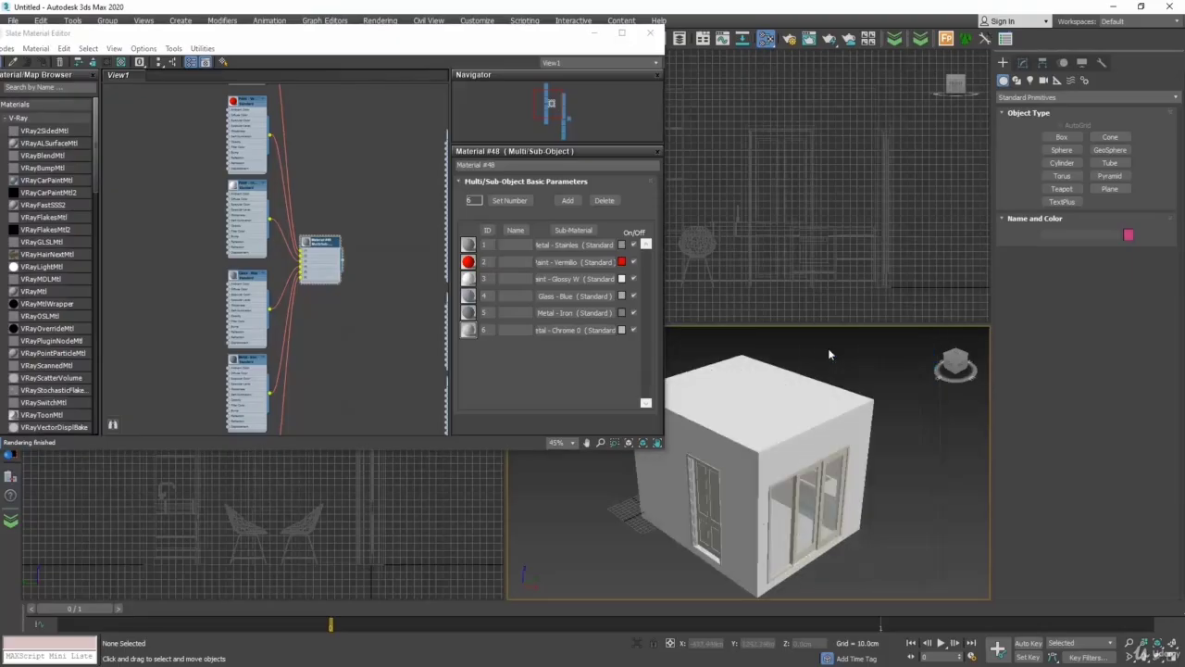
pyautogui.moveTo(412, 354); pyautogui.dragTo(384, 352, button='middle')
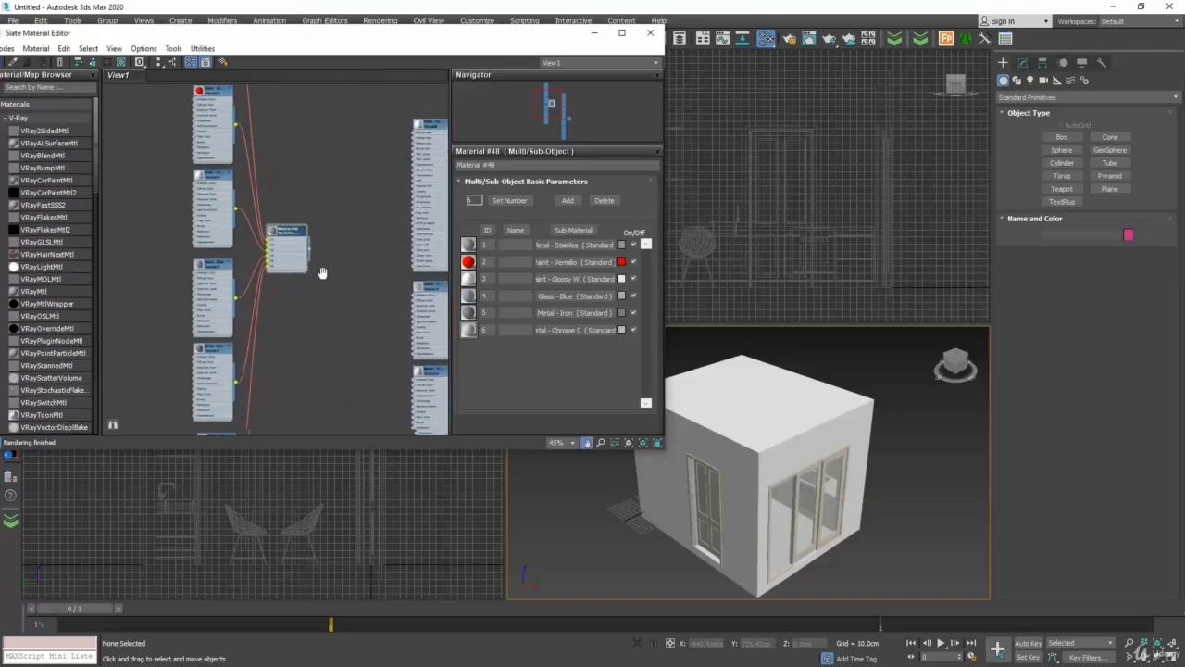
pyautogui.scroll(-5, 310, 286)
pyautogui.moveTo(318, 124); pyautogui.dragTo(234, 404)
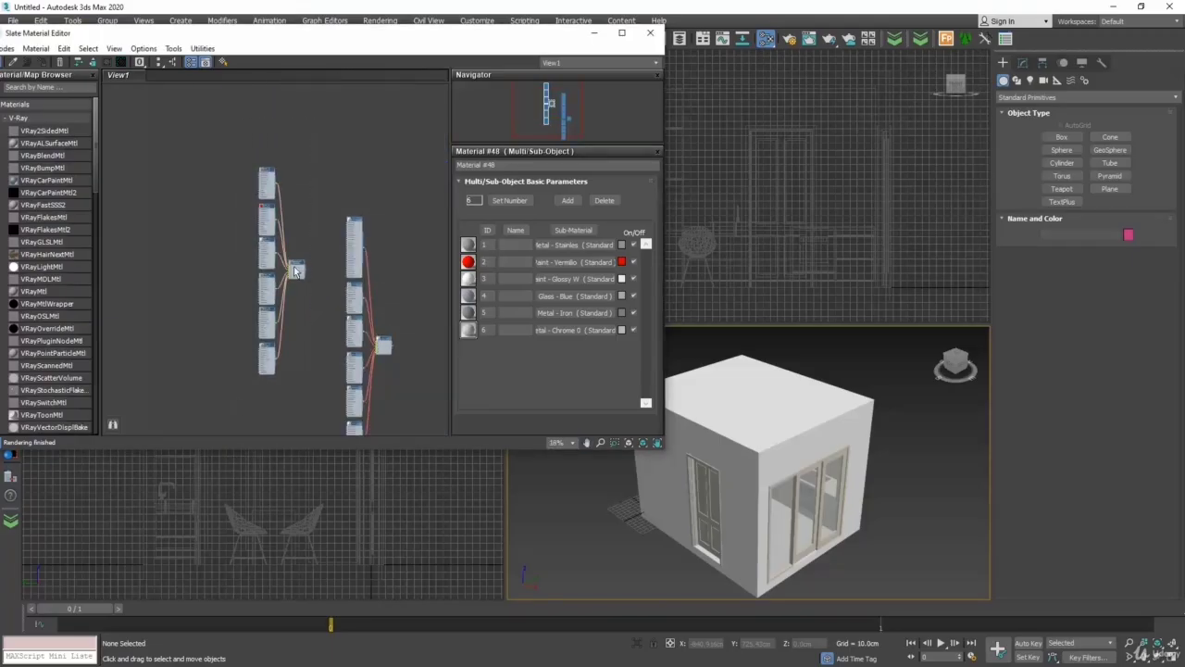
pyautogui.moveTo(298, 270); pyautogui.dragTo(326, 345)
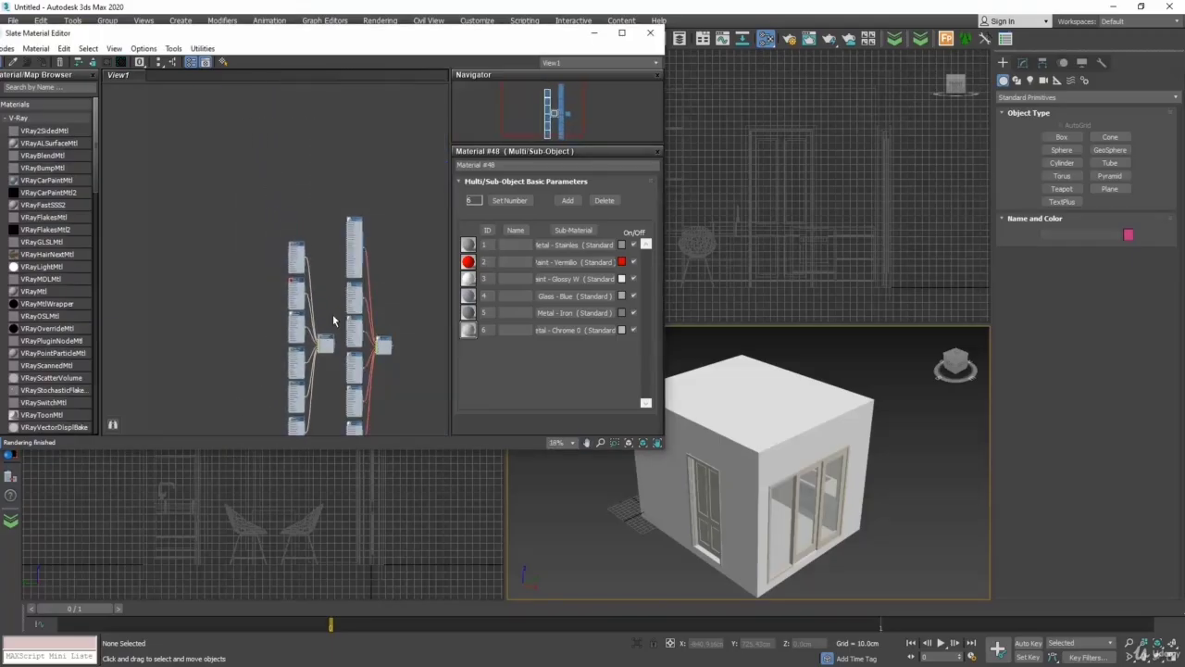
pyautogui.scroll(4, 313, 252)
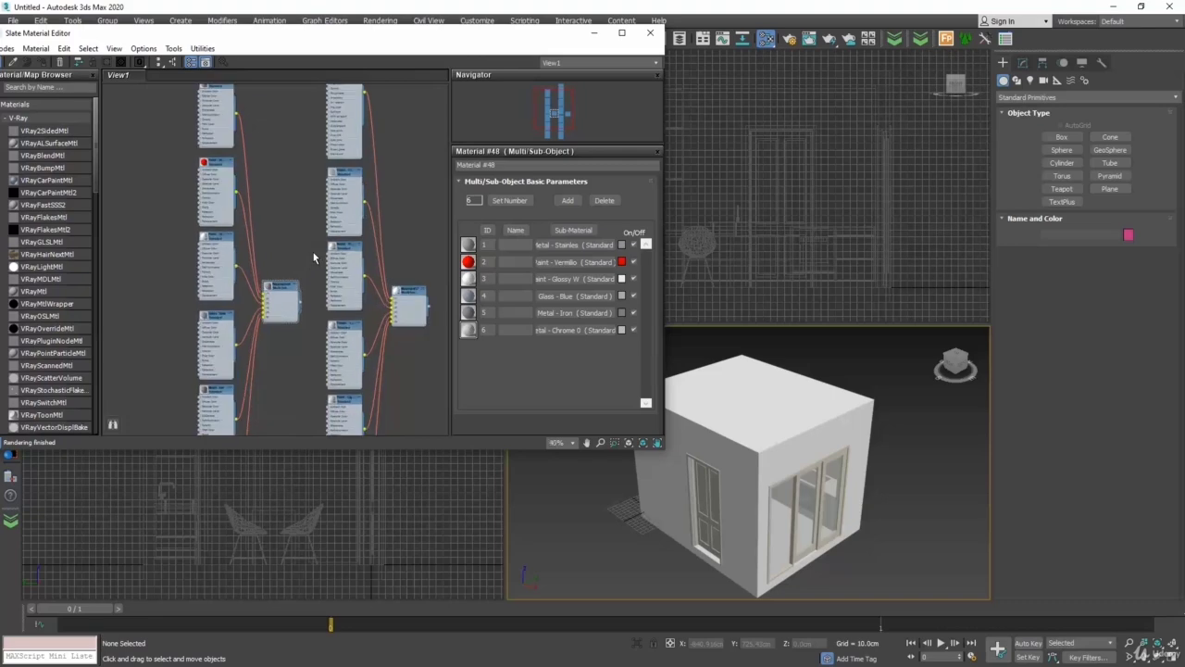
pyautogui.scroll(-6, 313, 252)
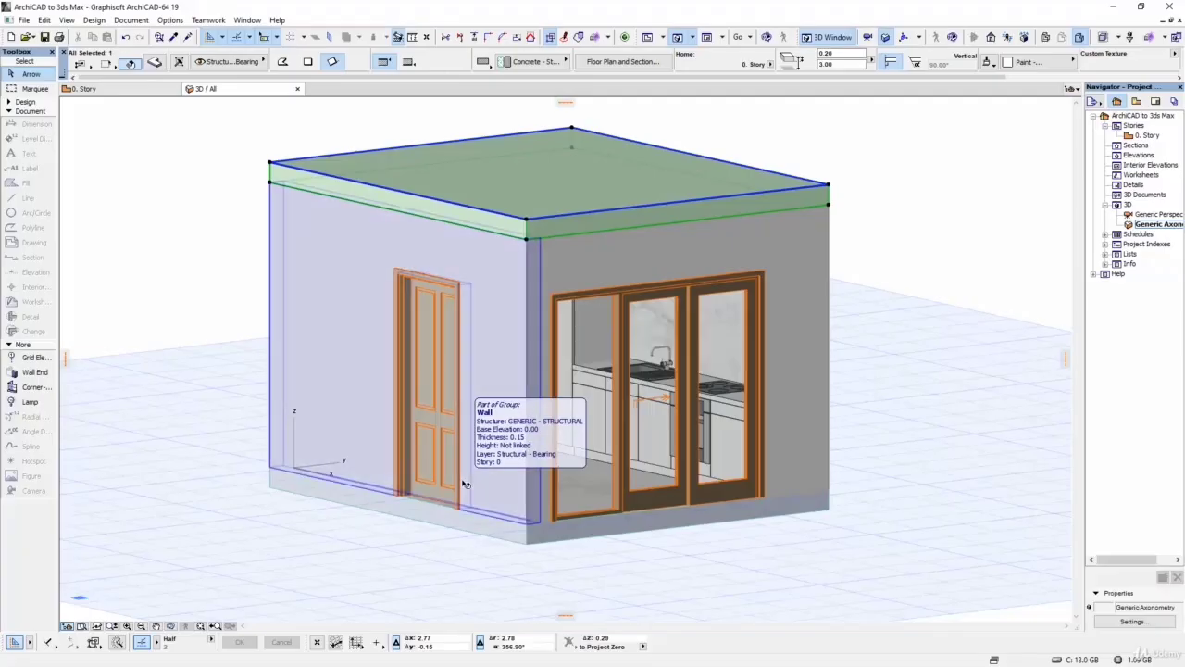
# Step: Switch to ArchiCAD and save the 3D model as a 3DStudio file named Elements, constructed by Element types - Surfaces in mm
pyautogui.click(906, 376)
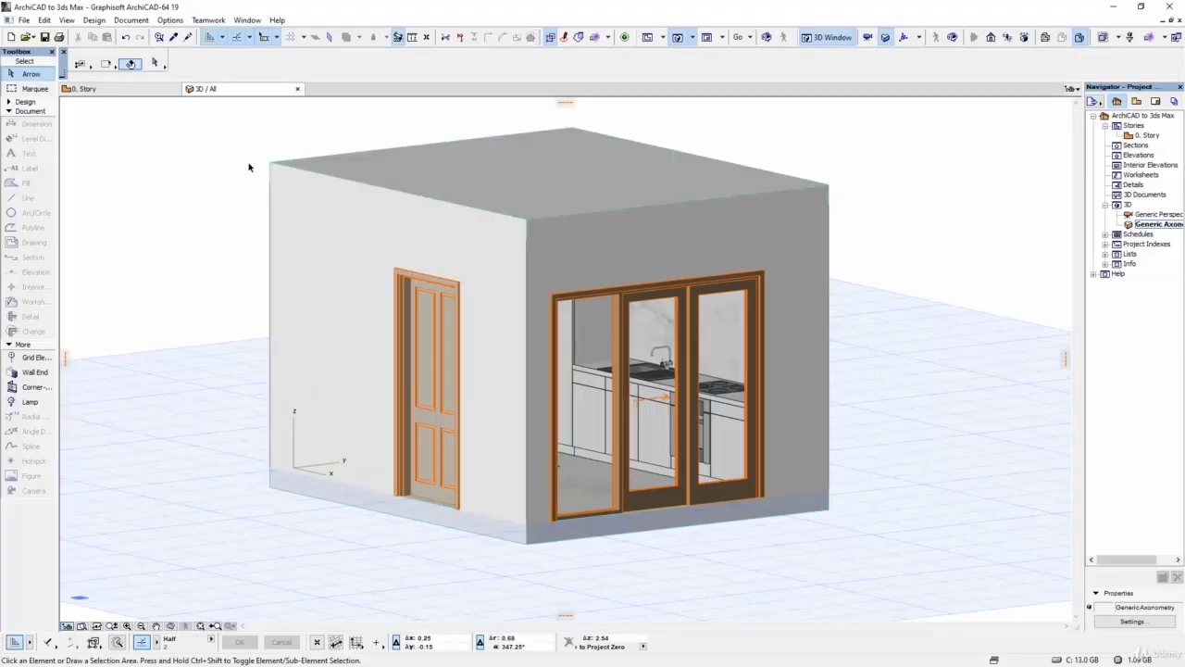
pyautogui.click(24, 19)
pyautogui.click(56, 115)
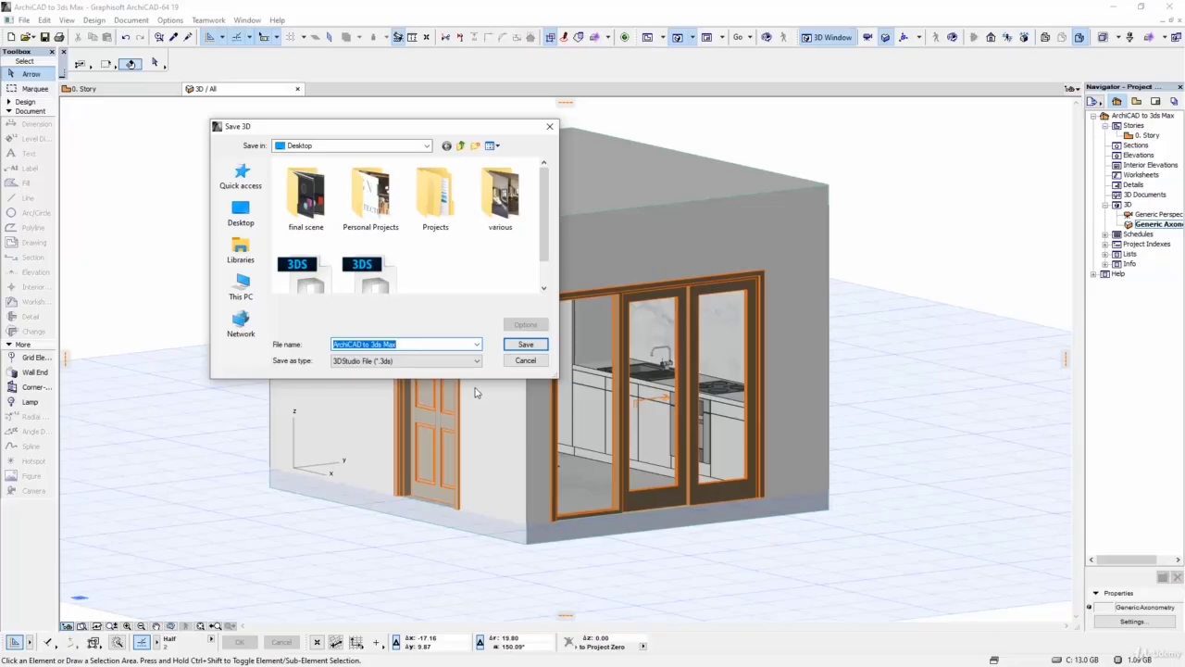
pyautogui.write('Elements')
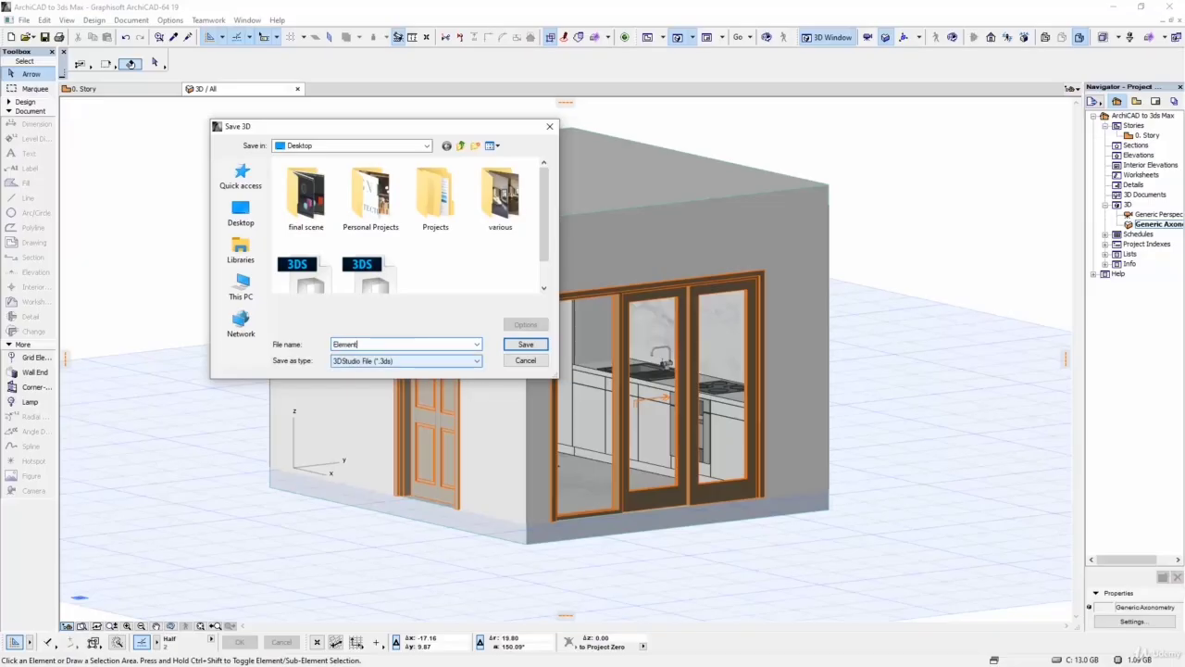
pyautogui.click(524, 344)
pyautogui.click(101, 189)
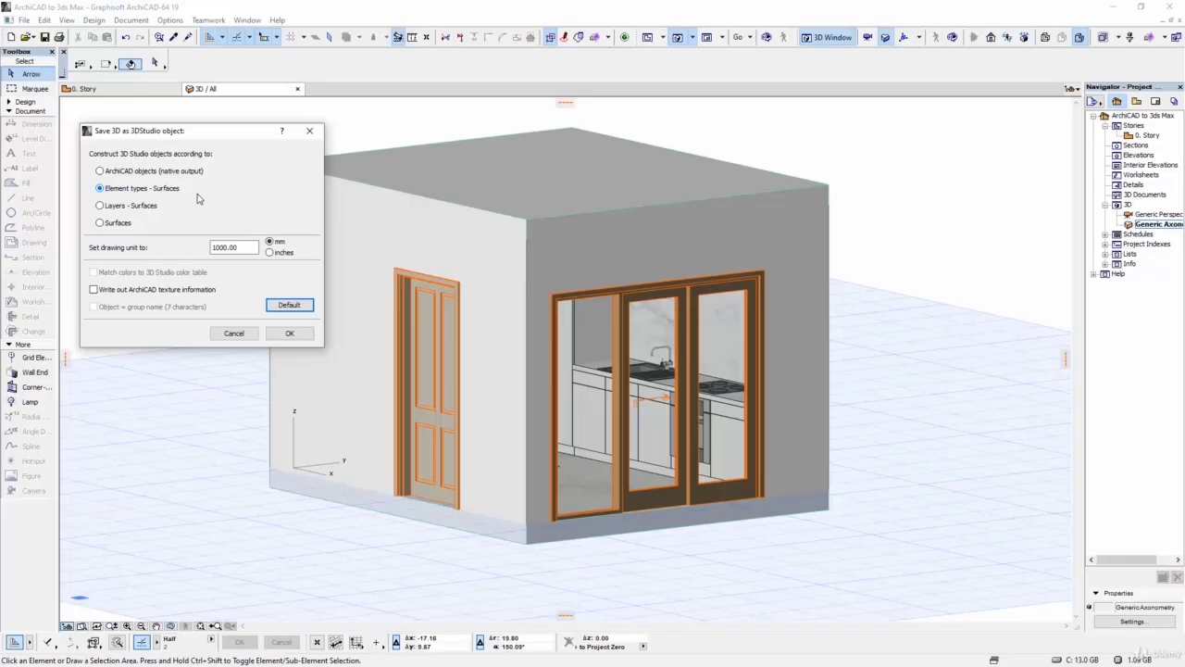
pyautogui.click(303, 336)
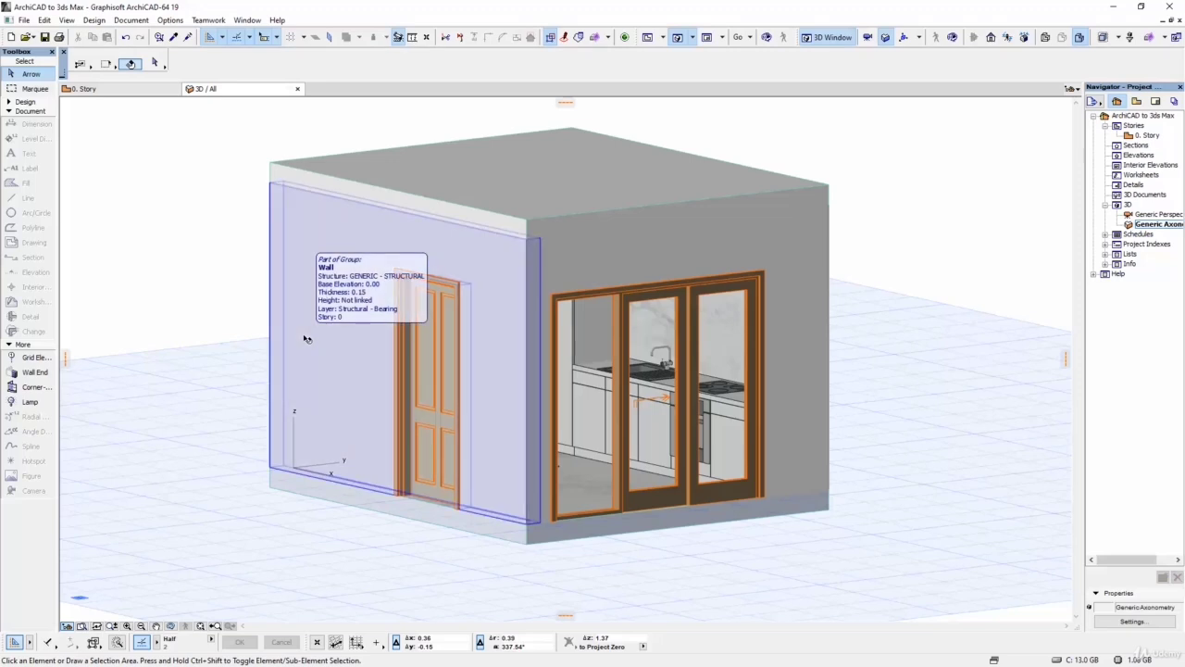
# Step: Examine the model's separate element types by selecting the wall, the door and the roof slab
pyautogui.click(475, 400)
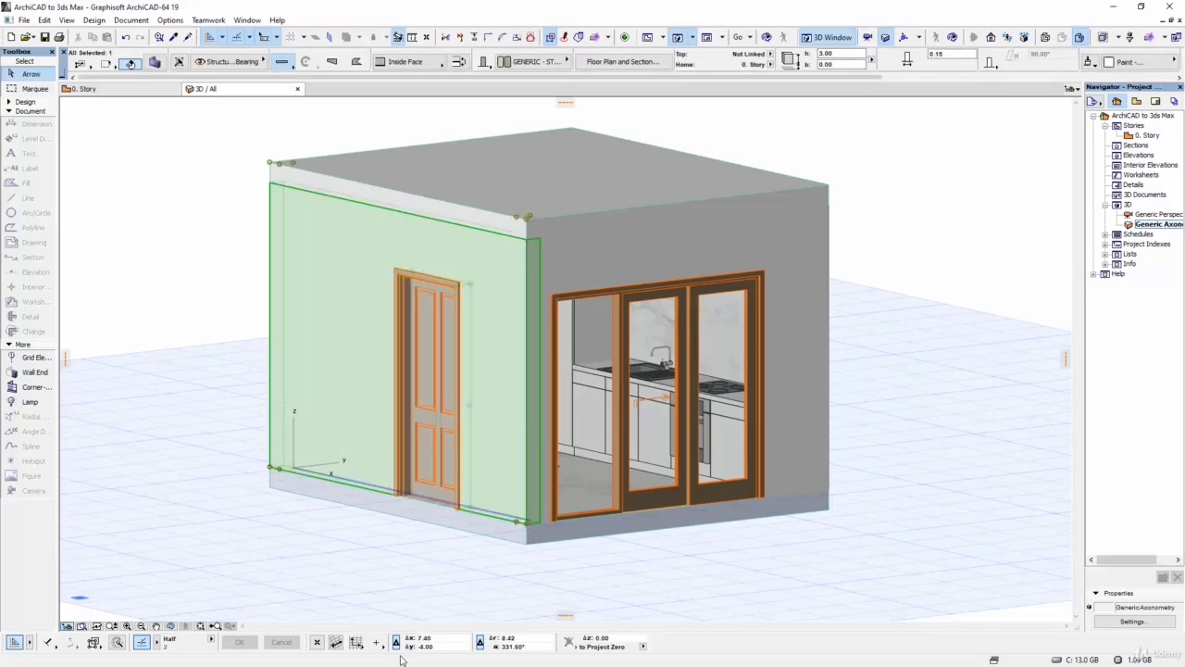
pyautogui.click(564, 268)
pyautogui.click(421, 389)
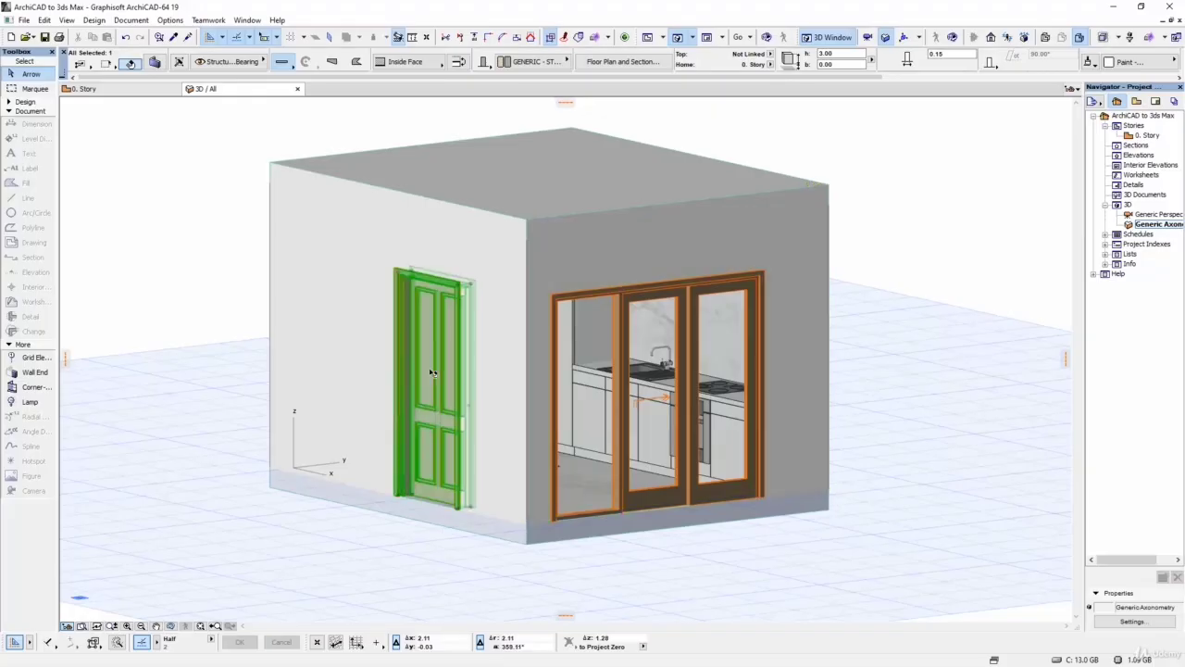
pyautogui.click(526, 210)
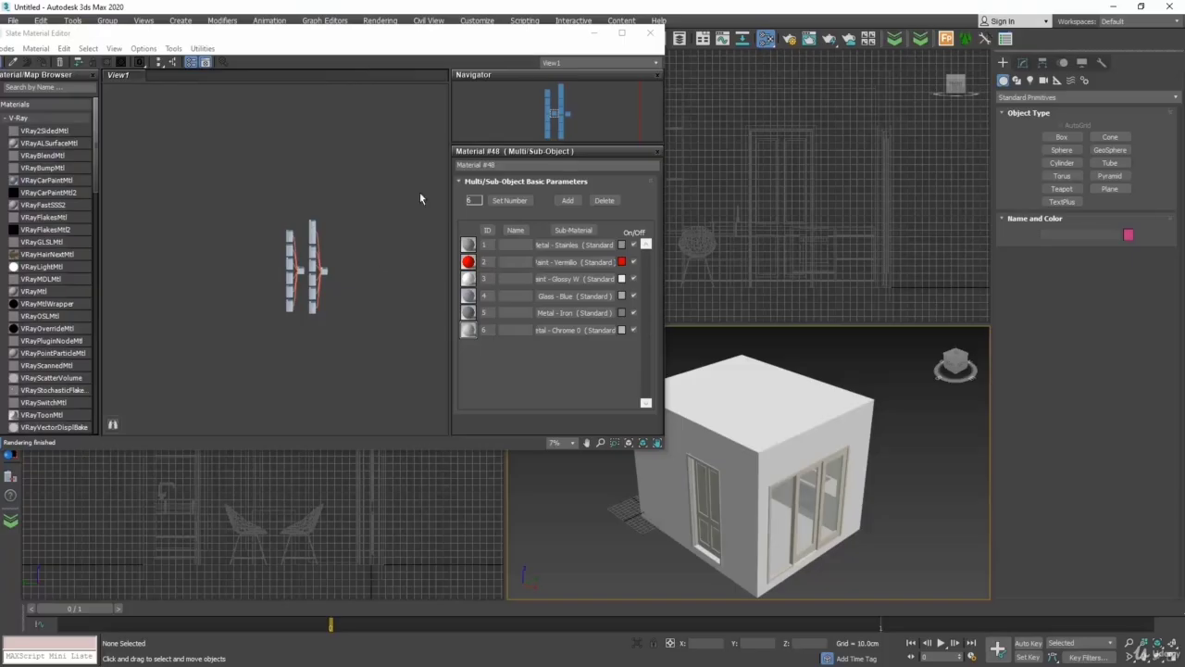
# Step: Switch to 3ds Max, delete both material trees from the node view and close the Slate Material Editor
pyautogui.moveTo(420, 198); pyautogui.dragTo(227, 371)
pyautogui.press('Delete')
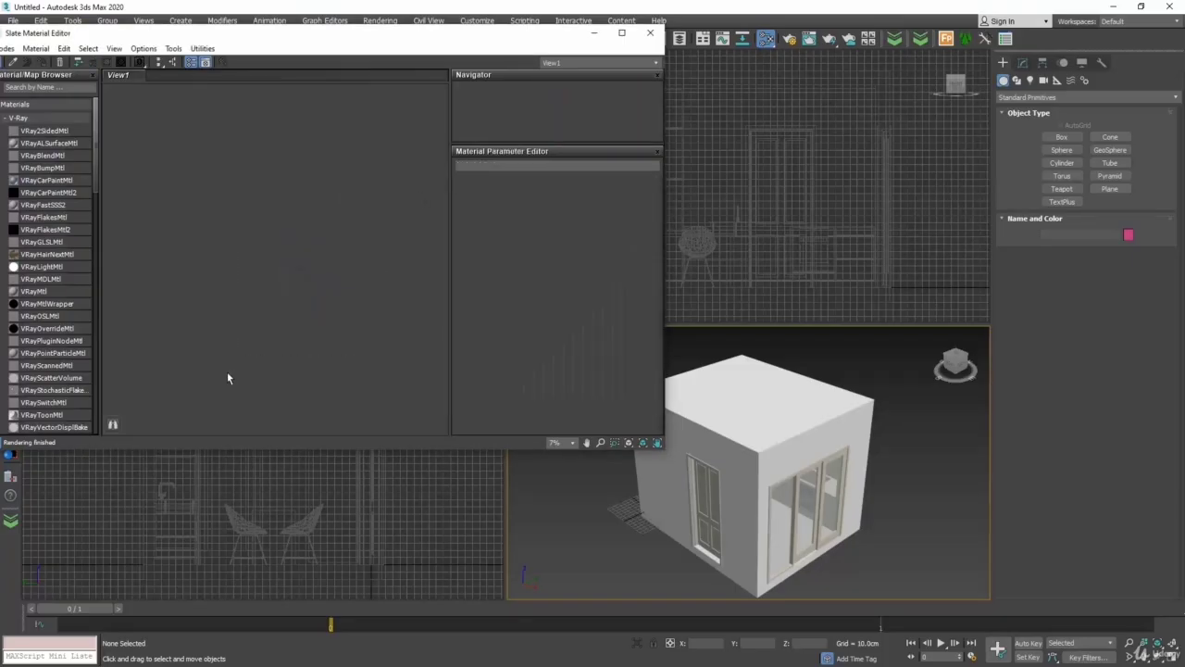
pyautogui.click(650, 32)
# Step: Delete all objects from the scene
pyautogui.scroll(-5, 307, 185)
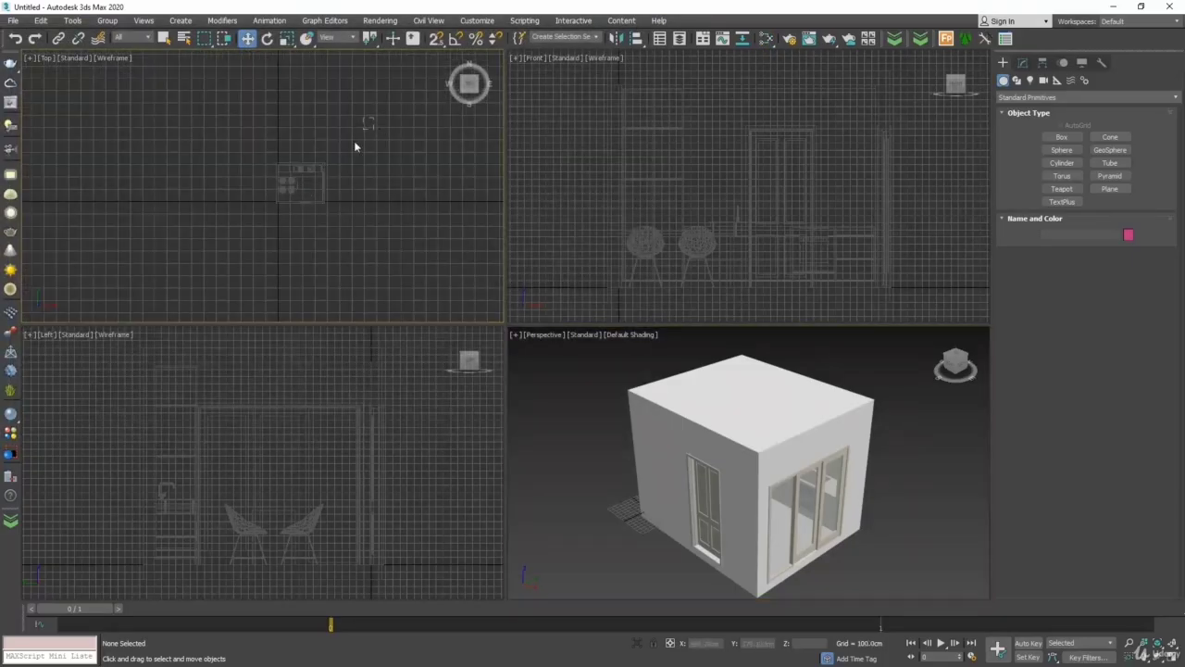
pyautogui.hotkey('ctrl', 'a')
pyautogui.press('z')
pyautogui.press('Delete')
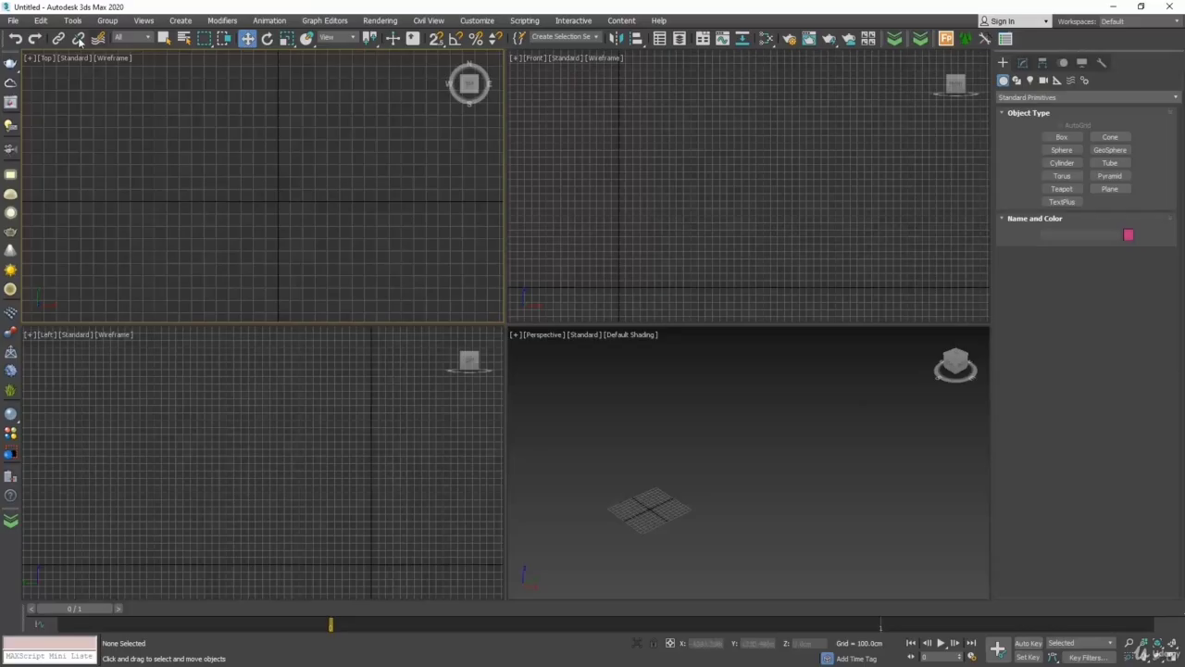
# Step: Import the Elements 3DS file from the Desktop, merging its objects with the current scene and converting units
pyautogui.click(13, 20)
pyautogui.moveTo(46, 190)
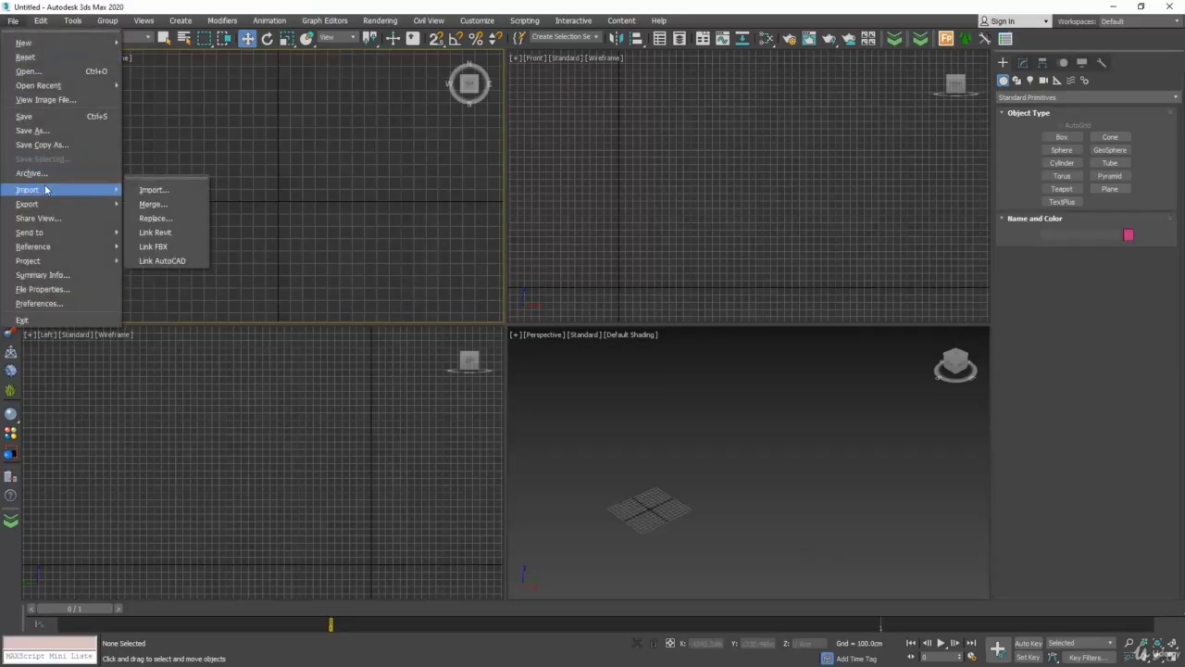
pyautogui.click(154, 191)
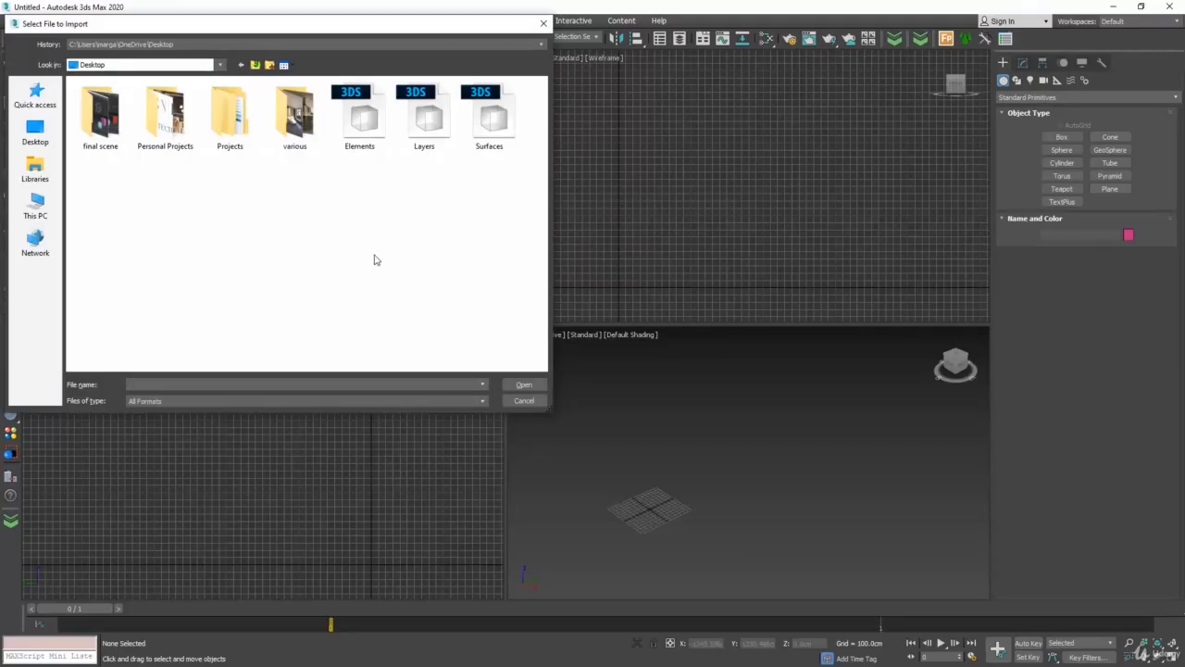
pyautogui.click(359, 116)
pyautogui.click(523, 384)
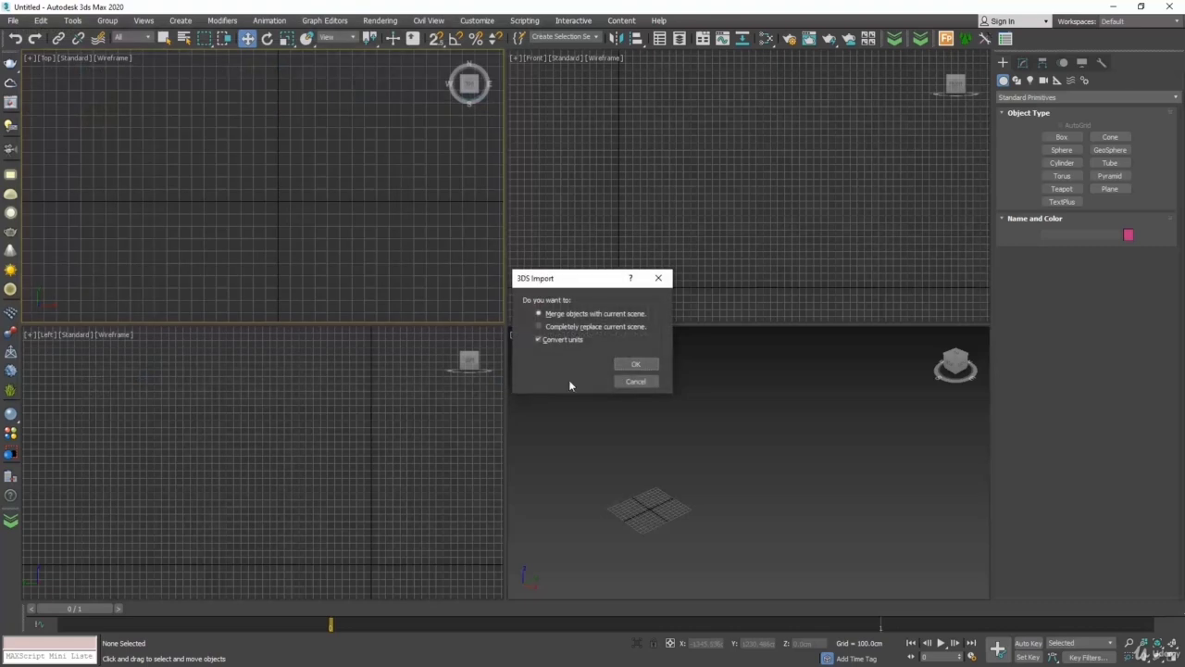
pyautogui.click(623, 364)
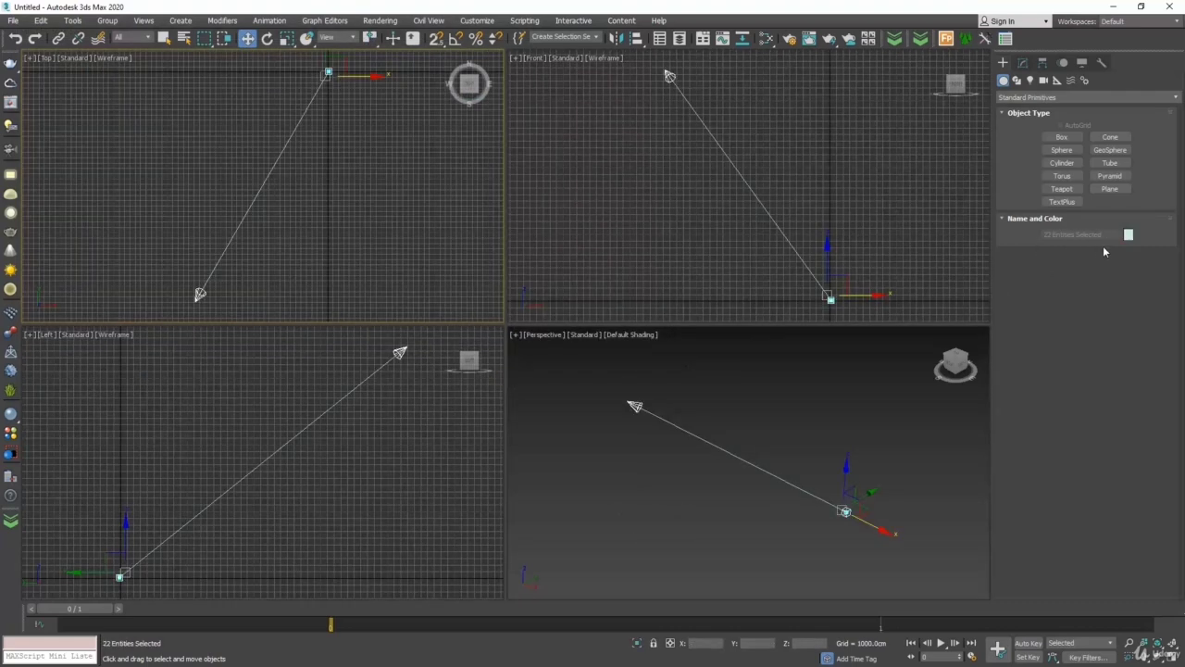
# Step: Delete the imported camera and fit the remaining room model in all viewports
pyautogui.click(201, 298)
pyautogui.press('Delete')
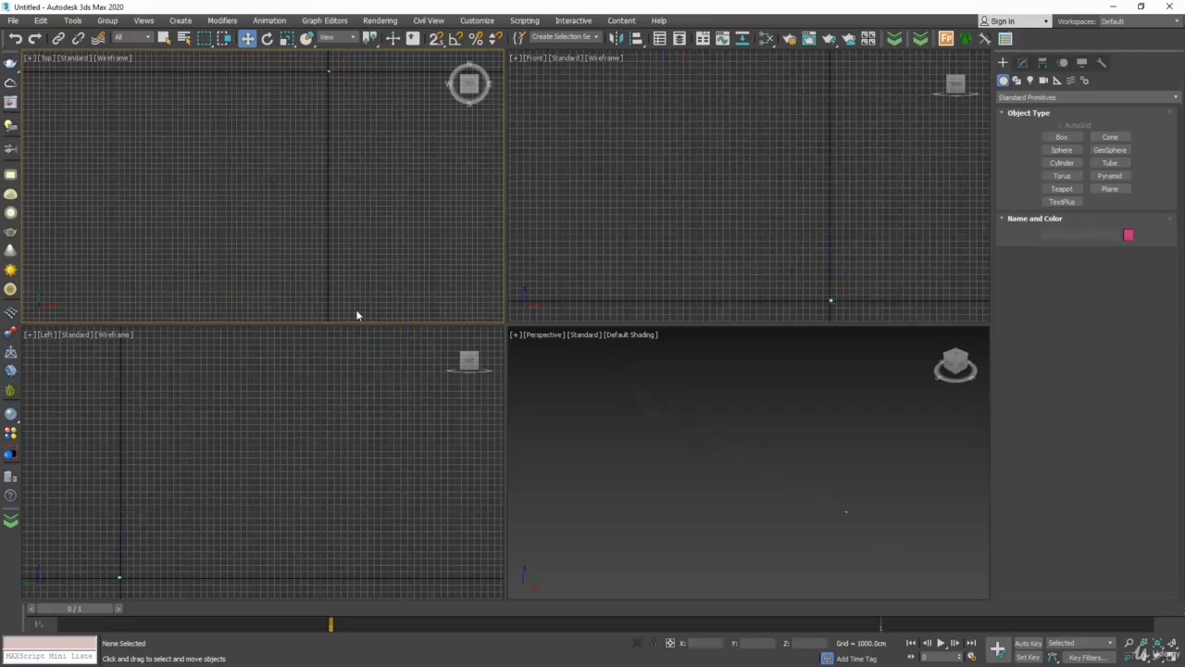
pyautogui.moveTo(379, 81); pyautogui.dragTo(353, 132, button='middle')
pyautogui.moveTo(346, 98); pyautogui.dragTo(272, 174)
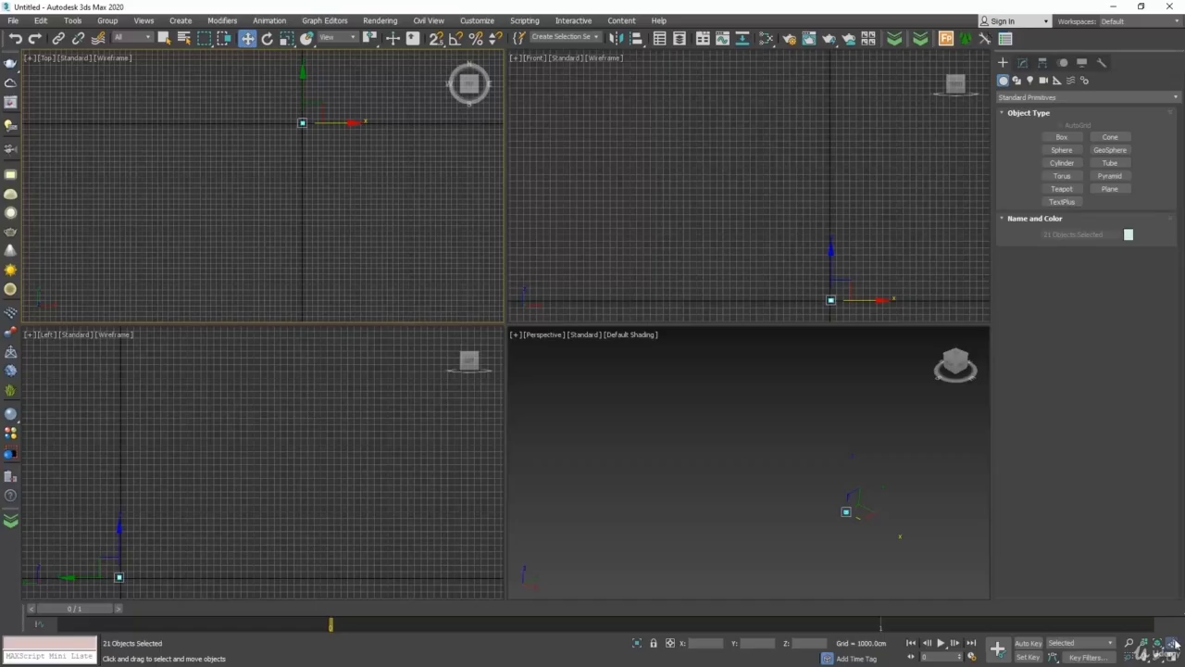
pyautogui.hotkey('ctrl', 'shift', 'z')
pyautogui.click(924, 477)
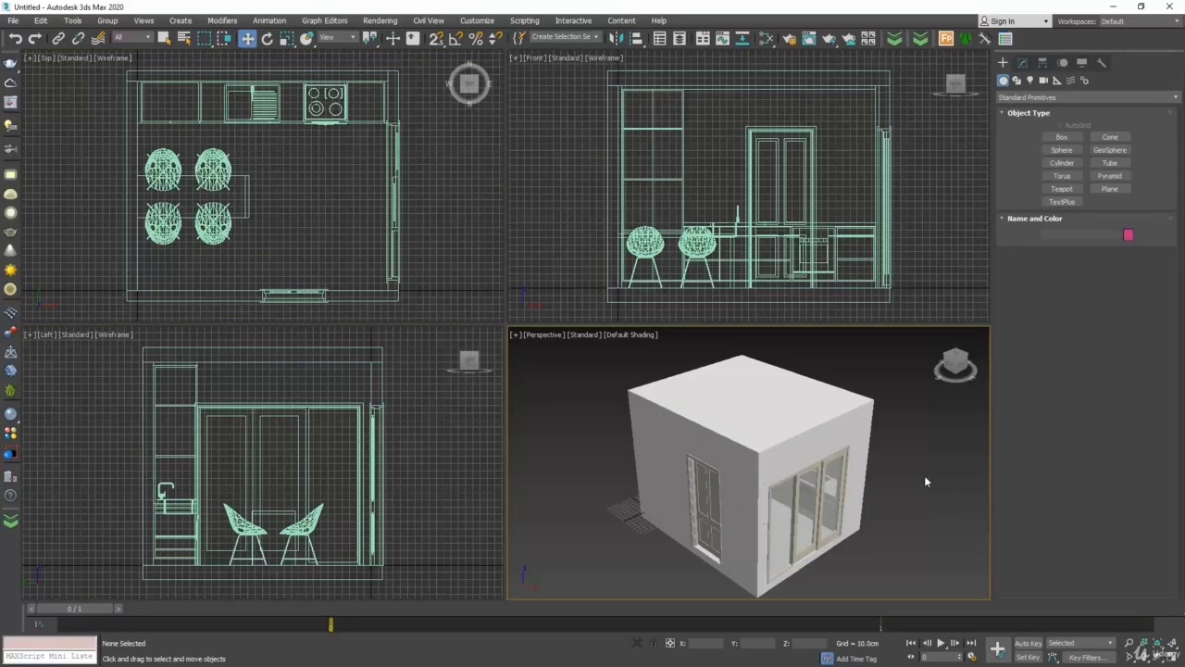
# Step: Move the wall with the large opening and its sliding glass door out in front of the room
pyautogui.click(799, 460)
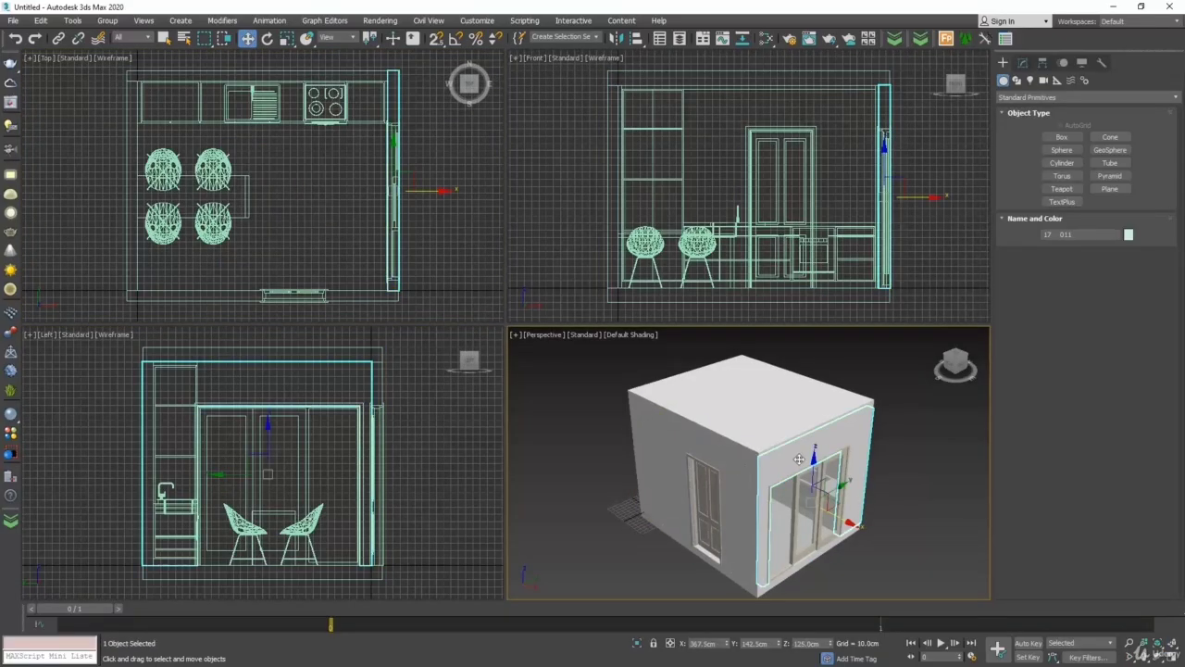
pyautogui.moveTo(808, 473); pyautogui.dragTo(794, 429, button='middle')
pyautogui.moveTo(833, 468); pyautogui.dragTo(905, 529)
pyautogui.keyDown('alt'); pyautogui.moveTo(731, 454); pyautogui.dragTo(711, 433, button='middle'); pyautogui.keyUp('alt')
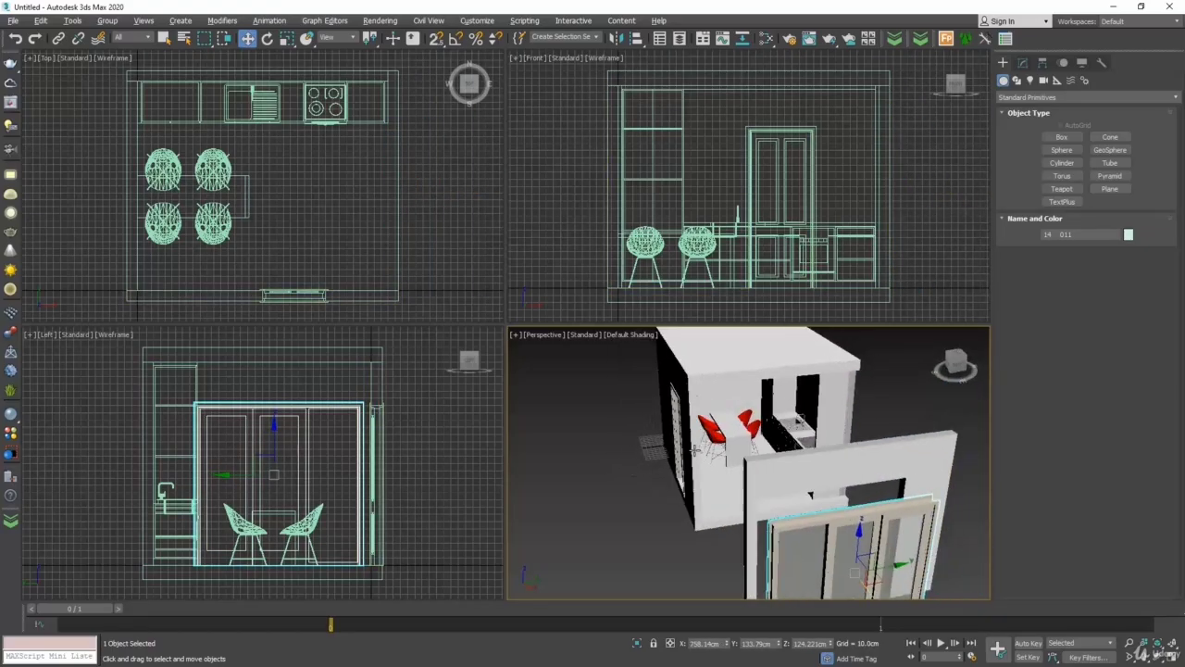
# Step: Move two of the red chairs out of the room past the wall with the hinged door
pyautogui.moveTo(713, 433); pyautogui.dragTo(604, 455)
pyautogui.click(711, 427)
pyautogui.moveTo(727, 434); pyautogui.dragTo(633, 446)
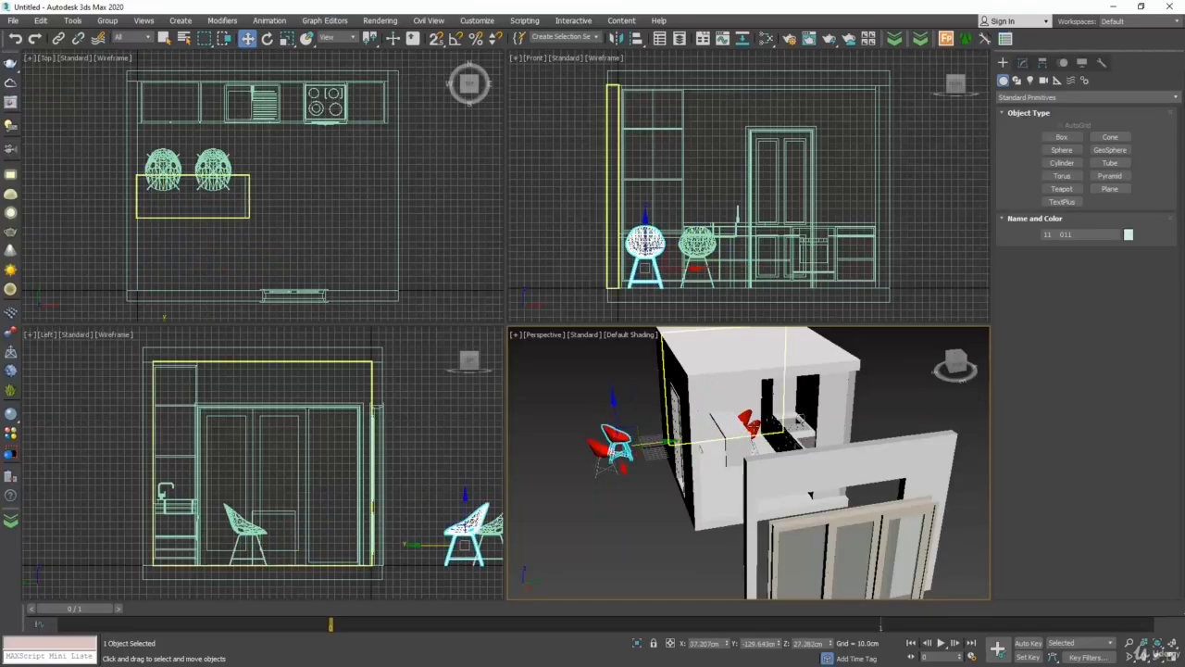
# Step: Move the sink cabinet and the stove cabinet out of the room as separate objects
pyautogui.click(783, 425)
pyautogui.moveTo(830, 422); pyautogui.dragTo(934, 408)
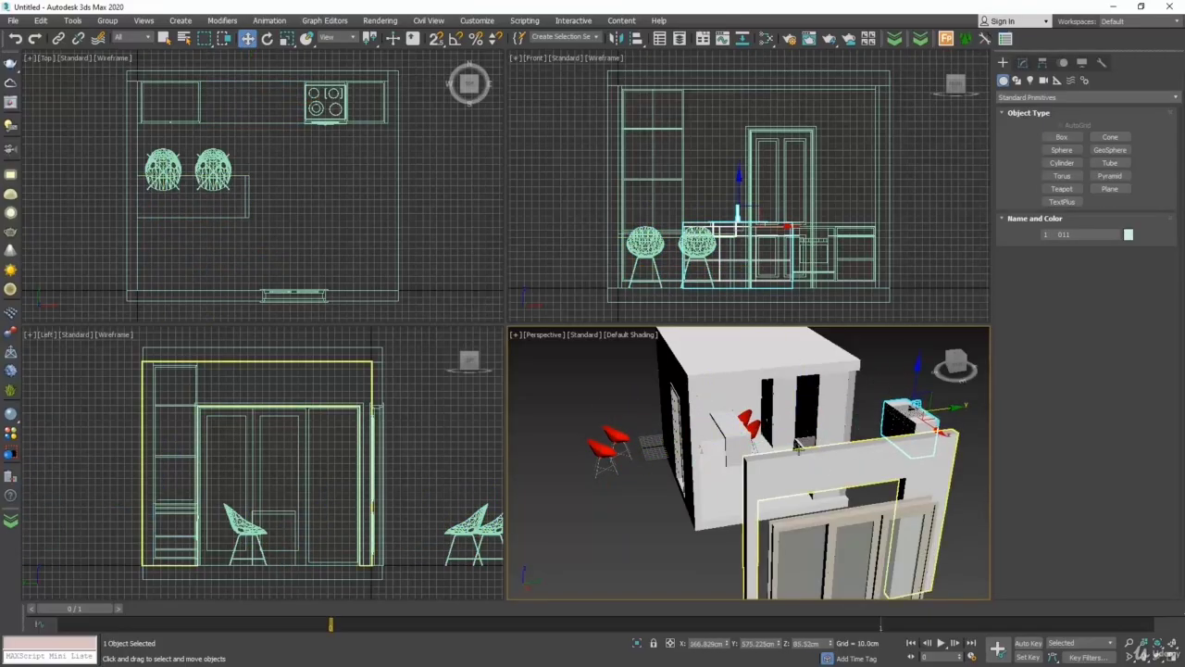
pyautogui.keyDown('alt'); pyautogui.moveTo(789, 456); pyautogui.dragTo(818, 468, button='middle'); pyautogui.keyUp('alt')
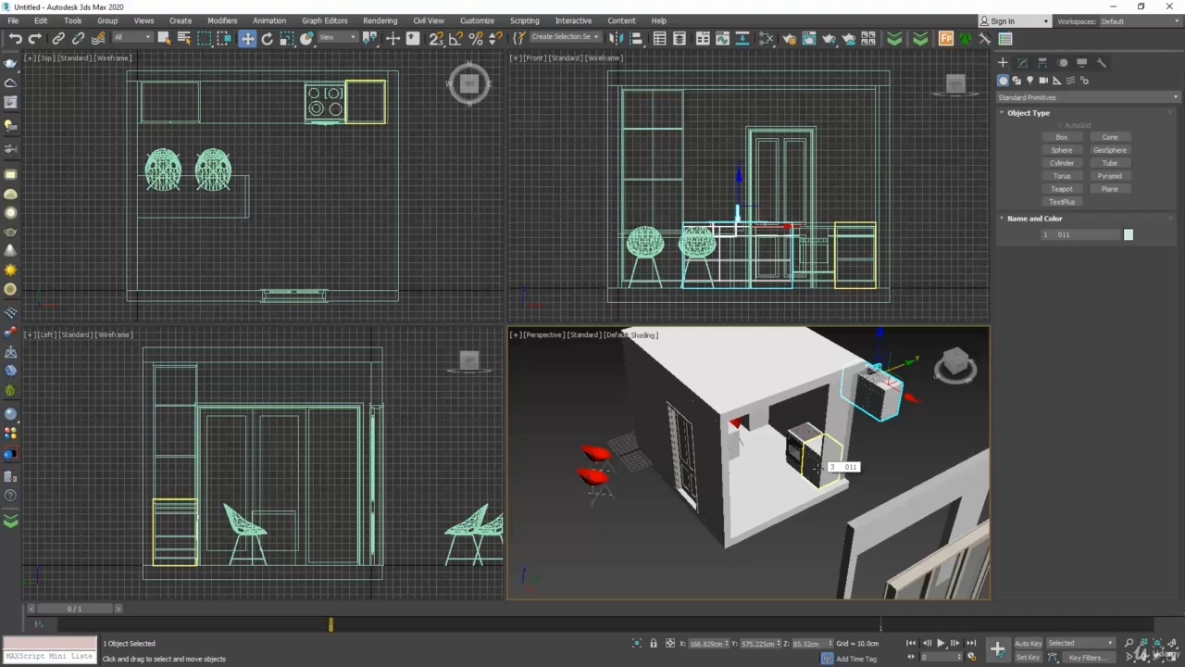
pyautogui.click(806, 446)
pyautogui.moveTo(831, 426); pyautogui.dragTo(954, 373)
pyautogui.scroll(-5, 793, 473)
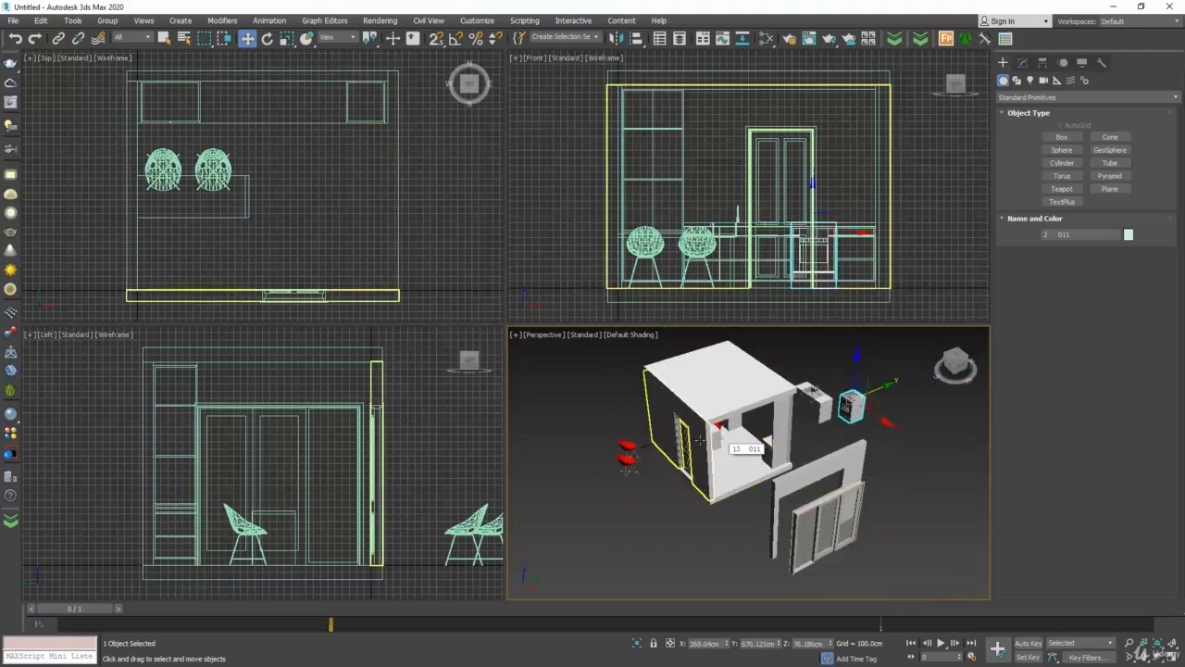
# Step: Pick the sliding door's material into the Slate Material Editor, examine its glass and wood sub-materials, and delete the node tree
pyautogui.click(766, 39)
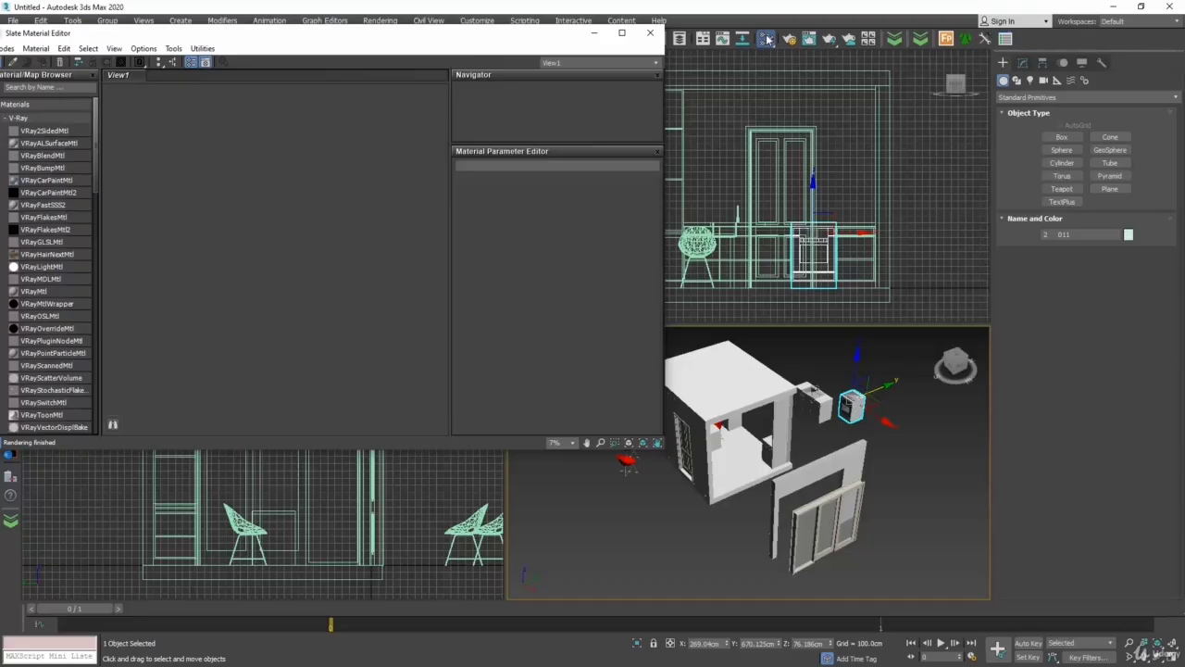
pyautogui.click(18, 62)
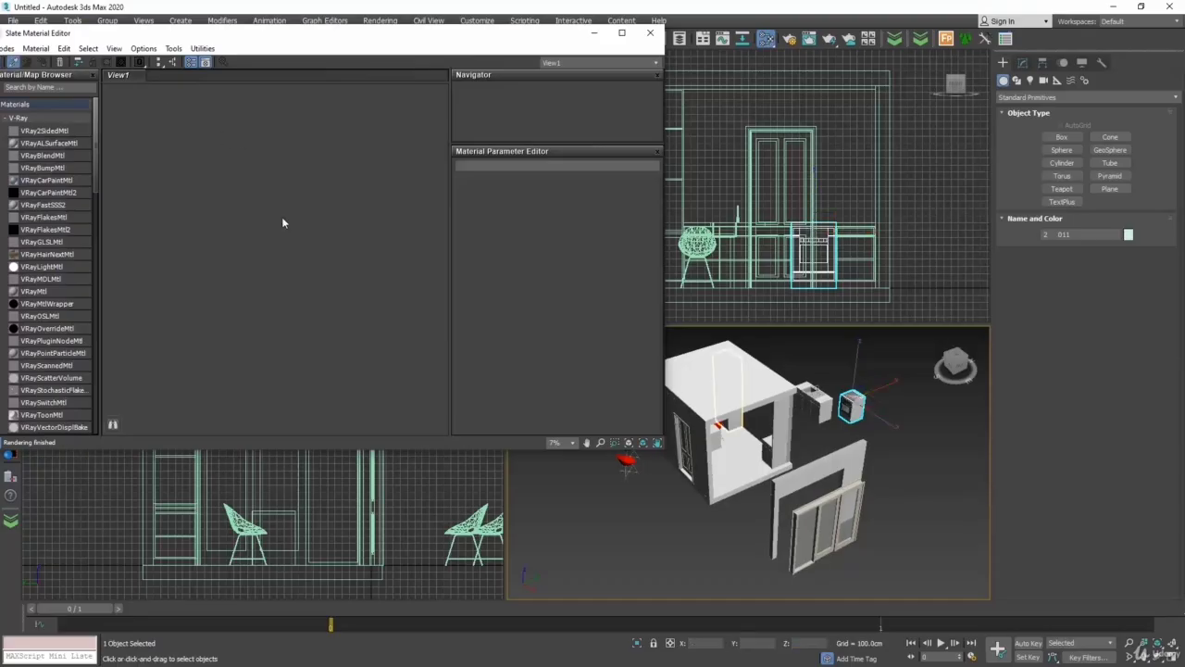
pyautogui.click(824, 523)
pyautogui.scroll(10, 282, 248)
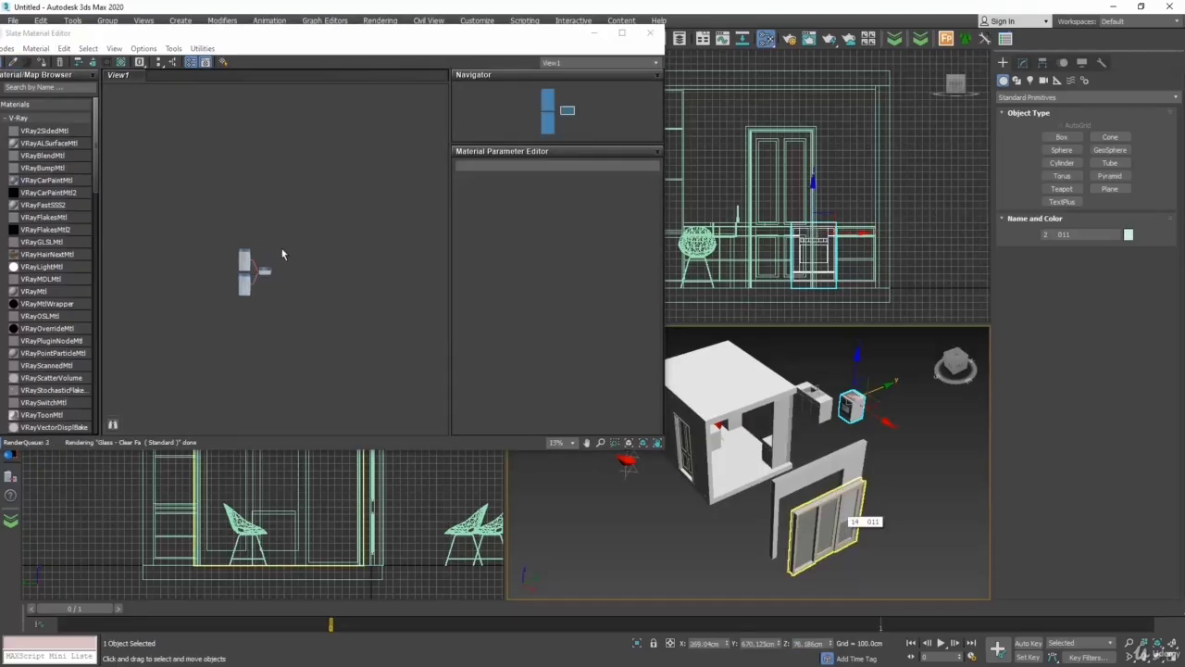
pyautogui.moveTo(191, 303); pyautogui.dragTo(228, 239, button='middle')
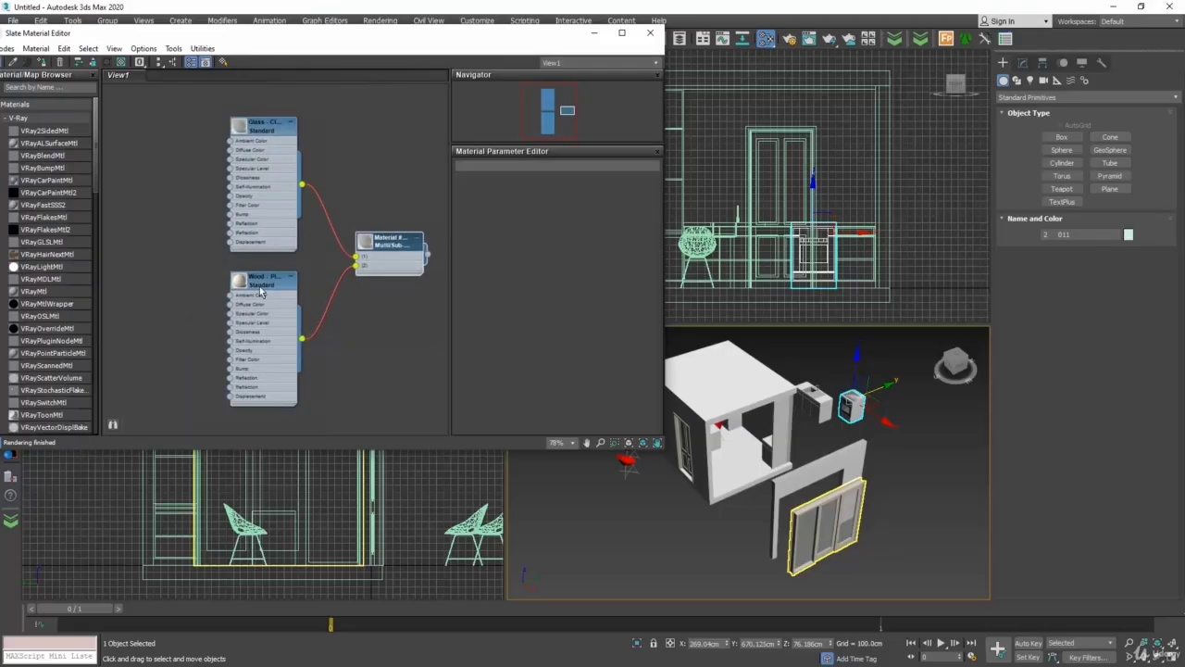
pyautogui.moveTo(421, 105); pyautogui.dragTo(237, 352)
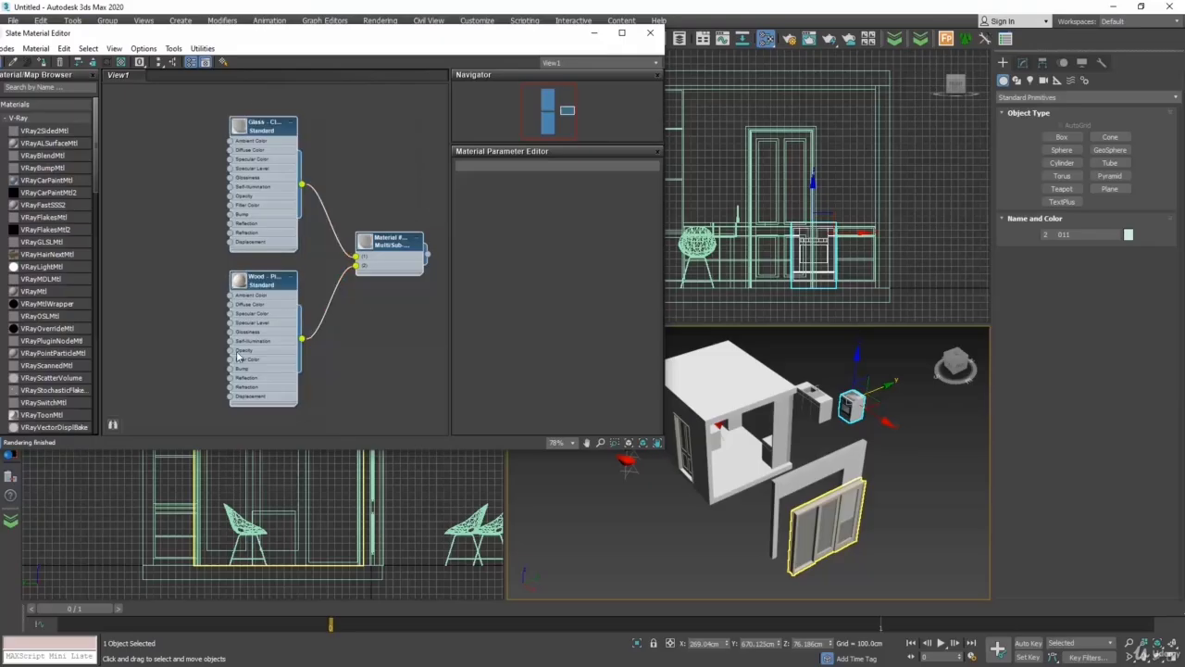
pyautogui.press('Delete')
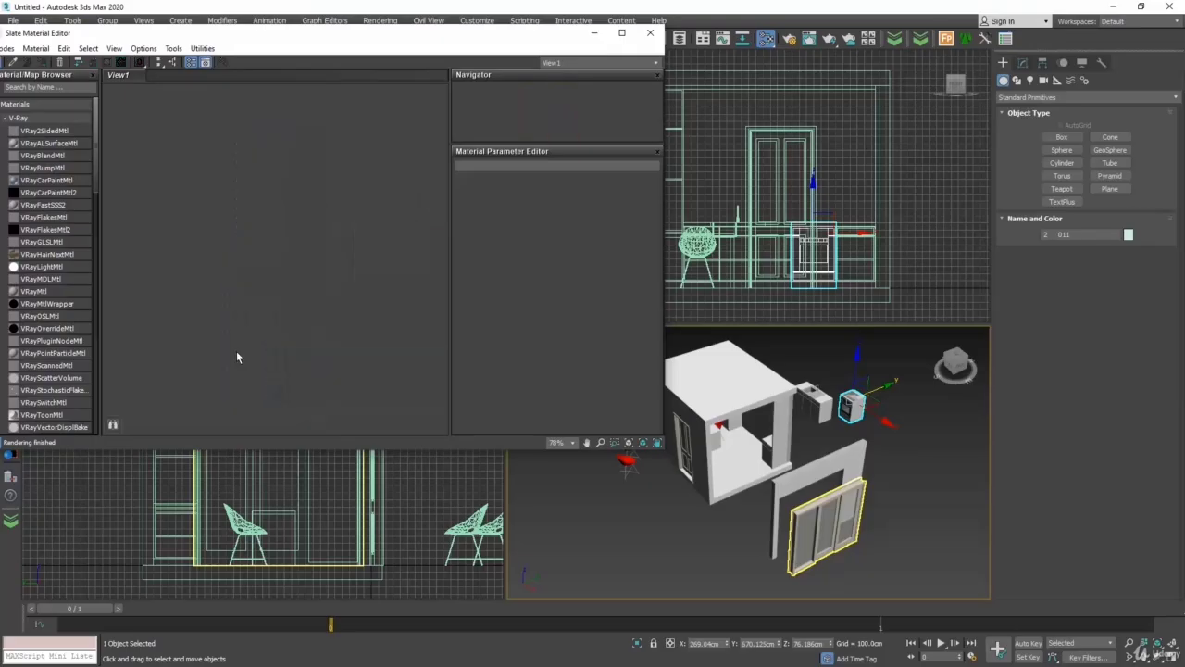
# Step: Pick another object's Multi/Sub-Object material to examine its sub-materials, delete its node tree, and close the Slate Material Editor
pyautogui.click(13, 62)
pyautogui.click(826, 526)
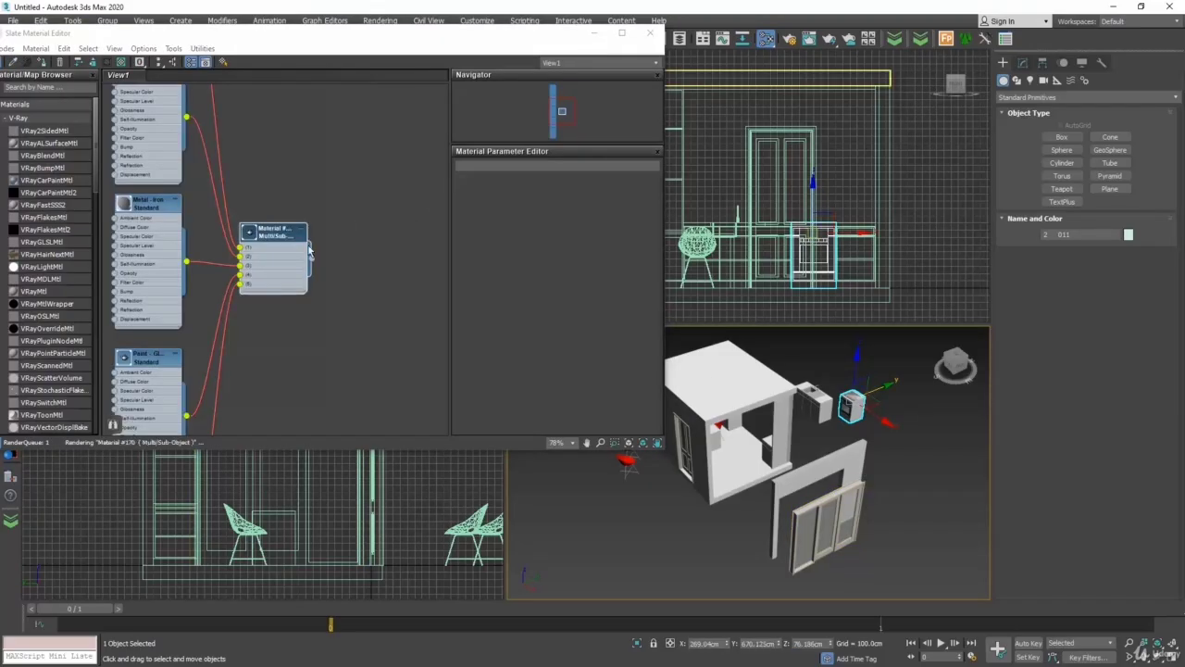
pyautogui.scroll(-10, 313, 248)
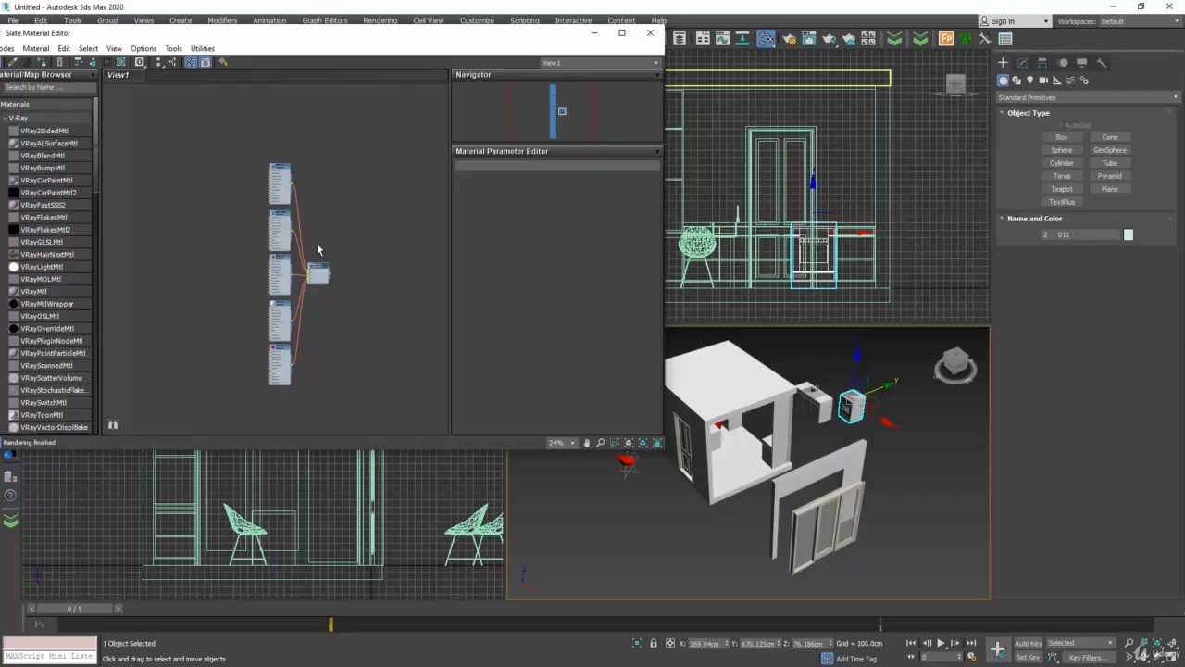
pyautogui.moveTo(348, 115); pyautogui.dragTo(205, 438)
pyautogui.press('Delete')
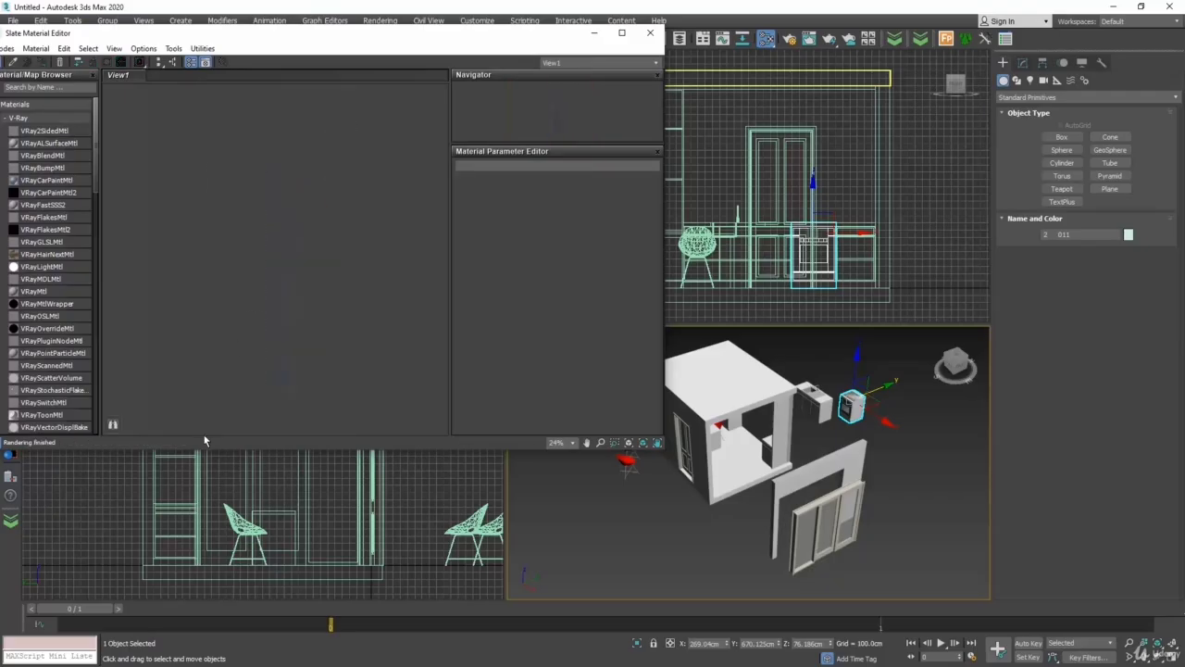
pyautogui.click(650, 34)
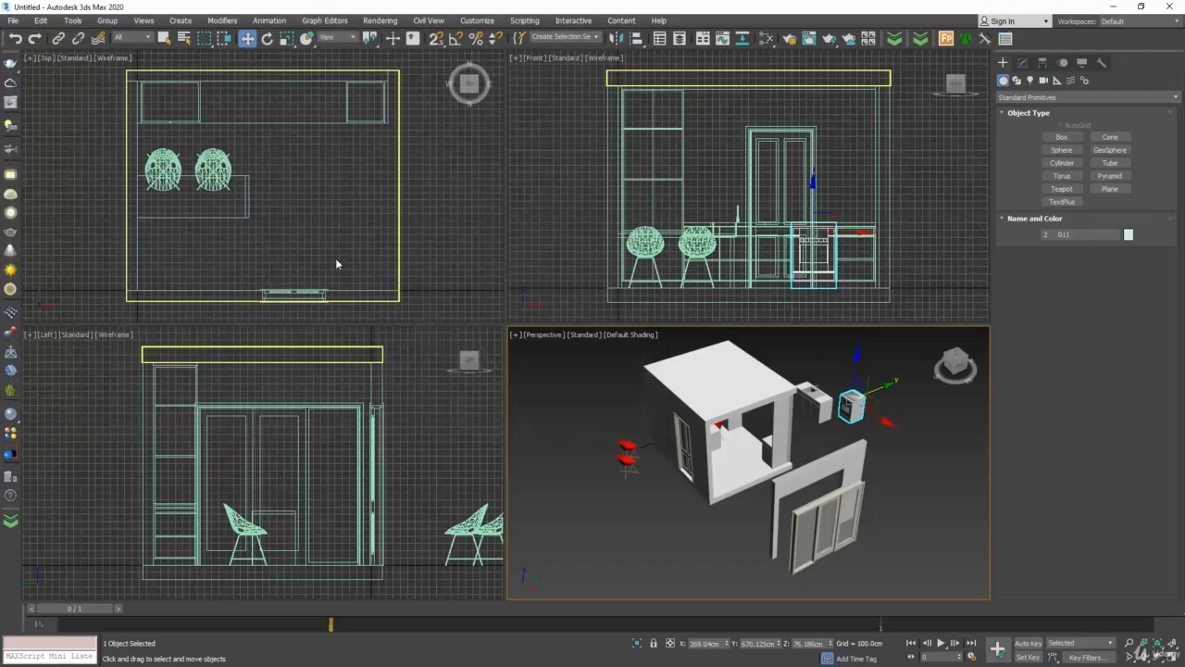
# Step: Clear all the imported Elements objects from the scene
pyautogui.click(333, 220)
pyautogui.scroll(-10, 333, 220)
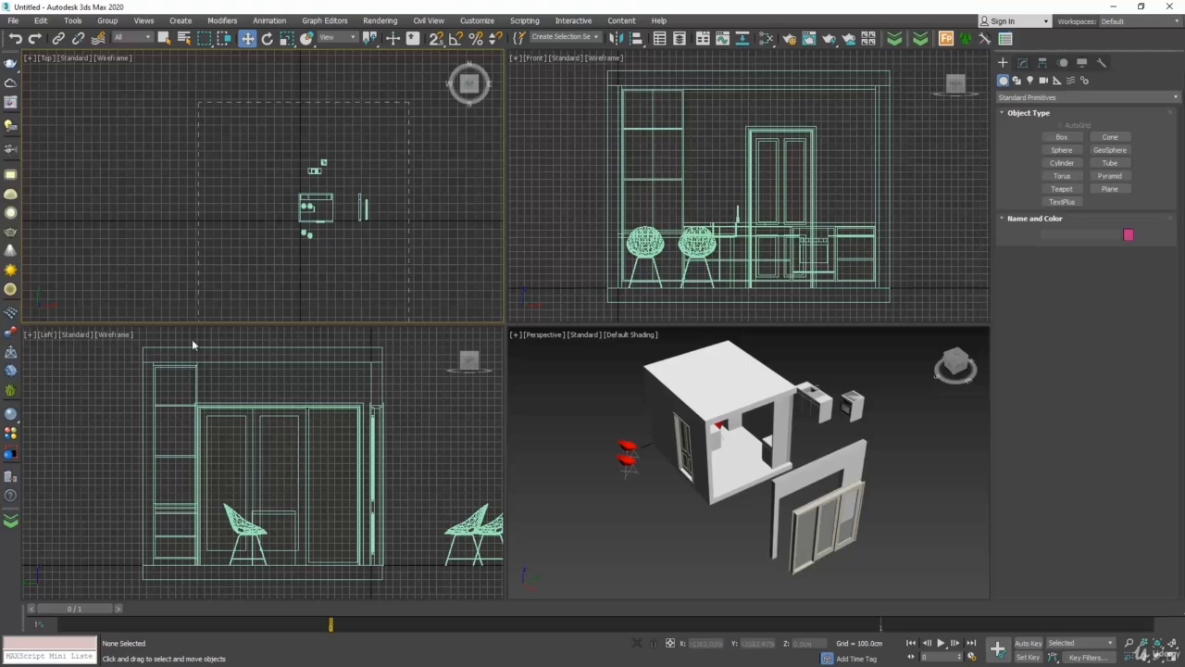
pyautogui.hotkey('ctrl', 'a')
pyautogui.press('Delete')
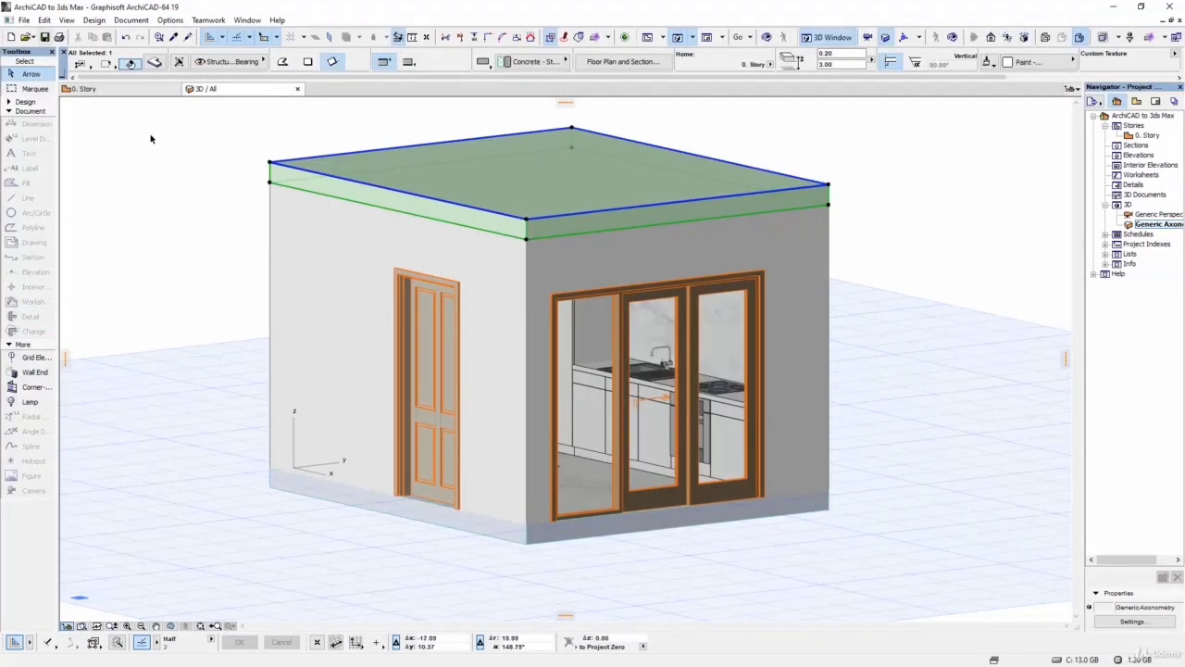
# Step: Switch to ArchiCAD and save the 3D model as a 3DStudio file named Native, constructed by ArchiCAD objects (native output) in mm
pyautogui.press('Escape')
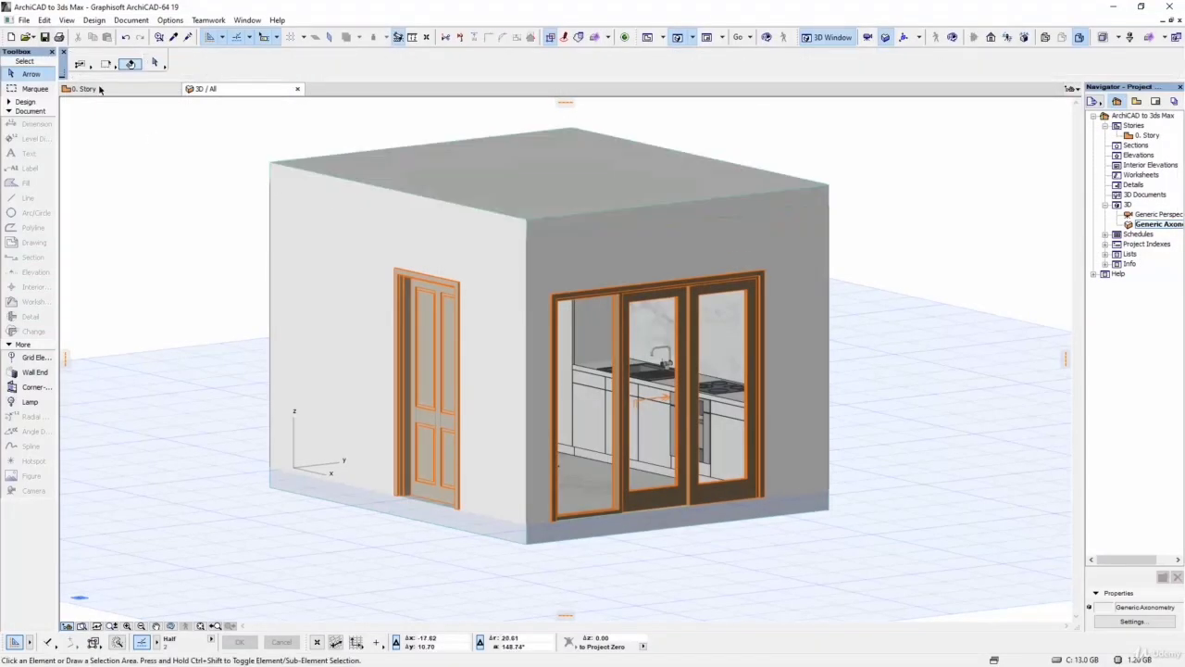
pyautogui.click(24, 20)
pyautogui.click(62, 120)
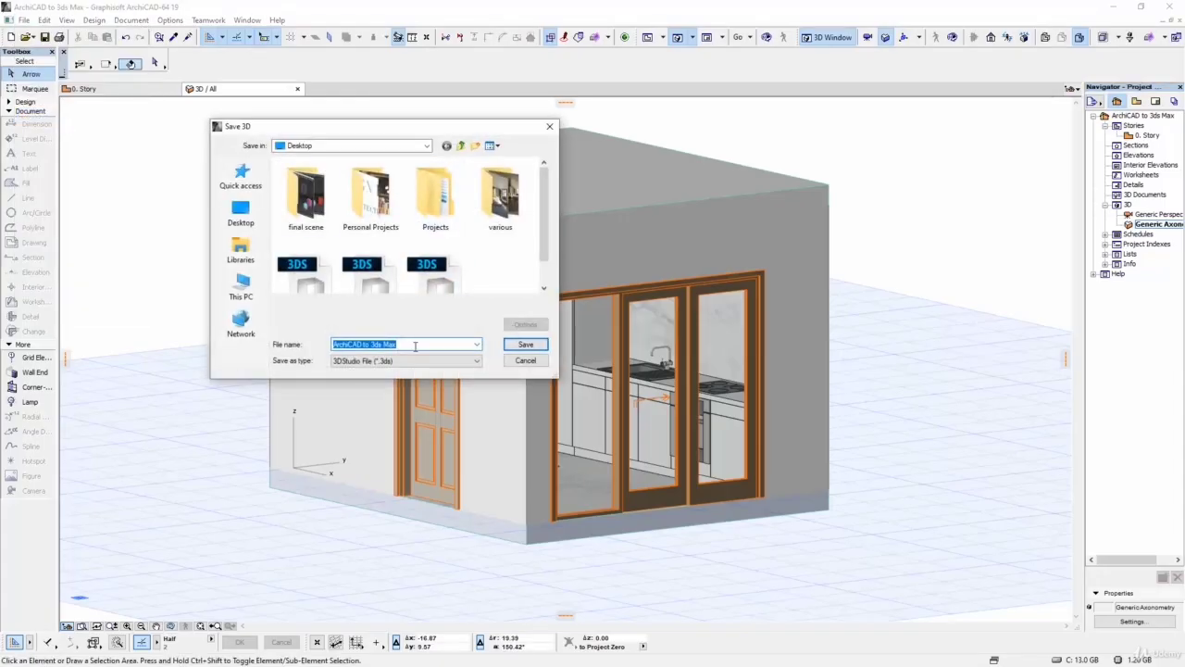
pyautogui.write('Native')
pyautogui.press('Return')
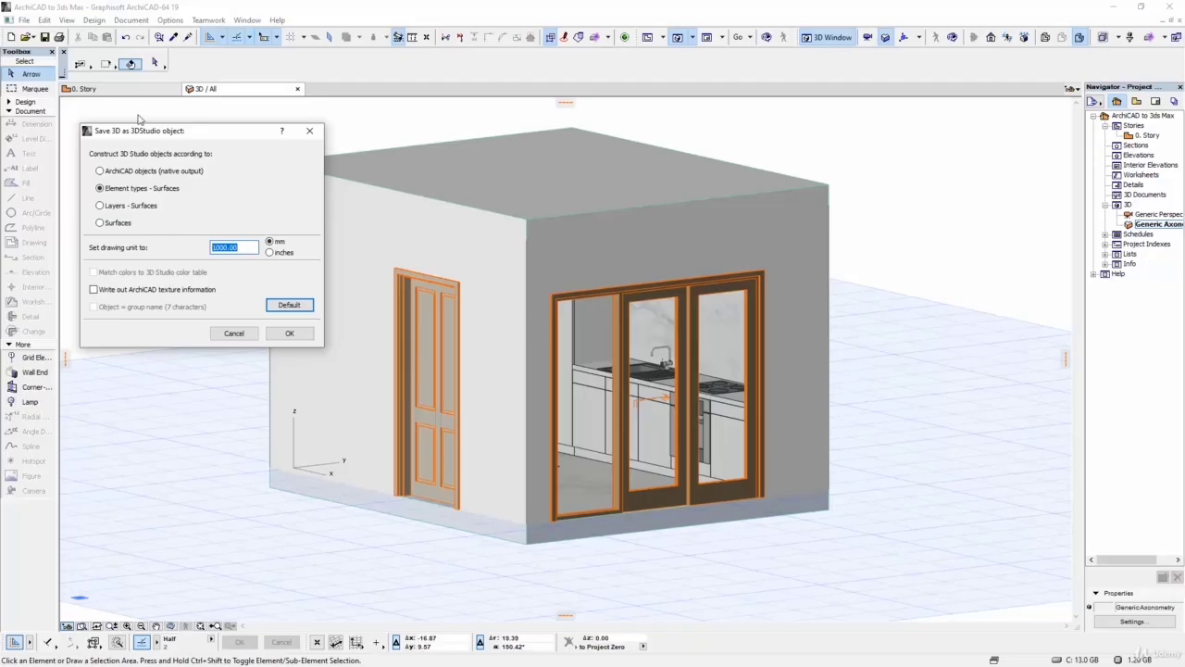
pyautogui.click(128, 173)
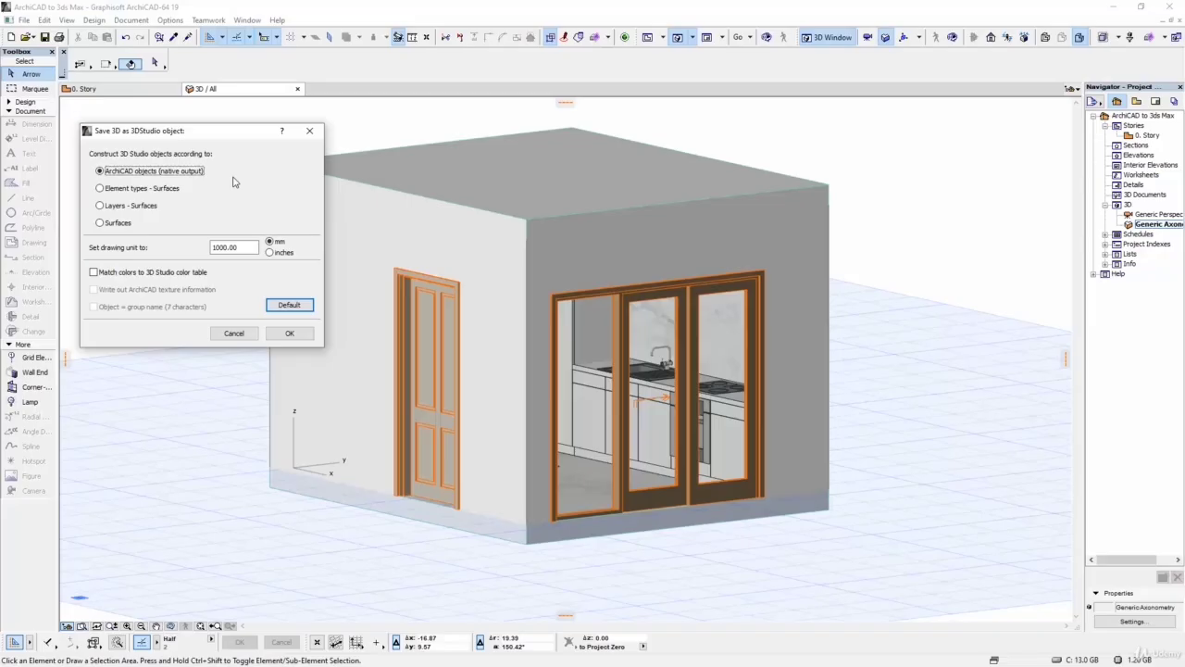
pyautogui.click(288, 335)
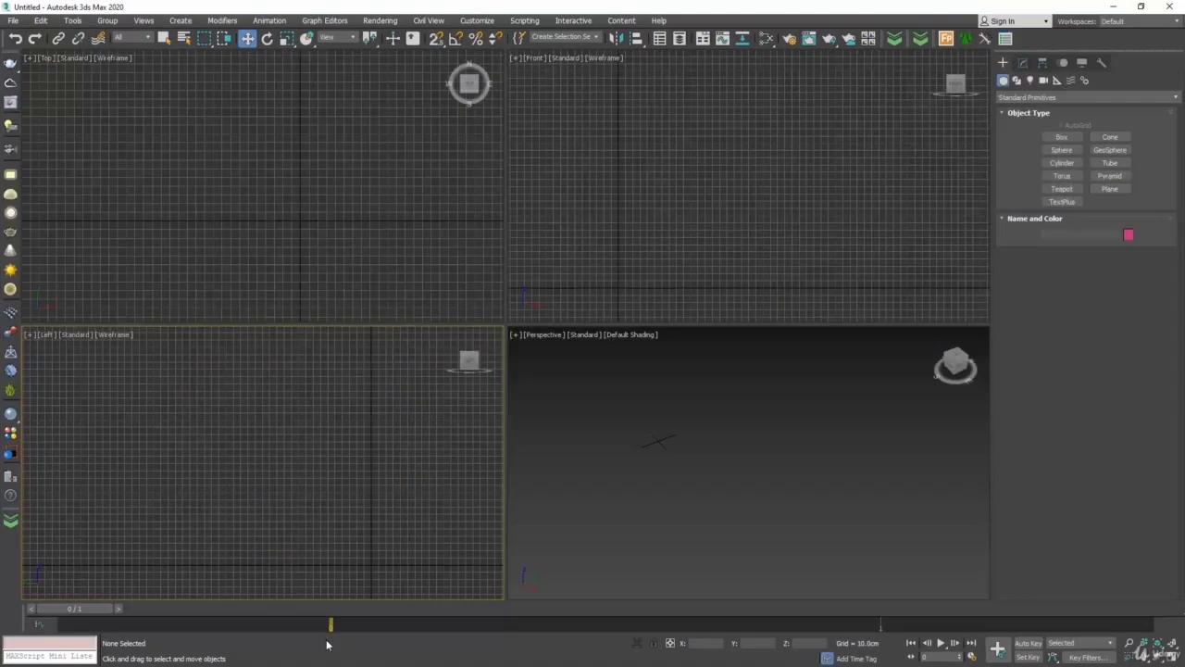
# Step: Switch to 3ds Max, import the Native 3DS file from the Desktop and delete the imported camera
pyautogui.click(15, 19)
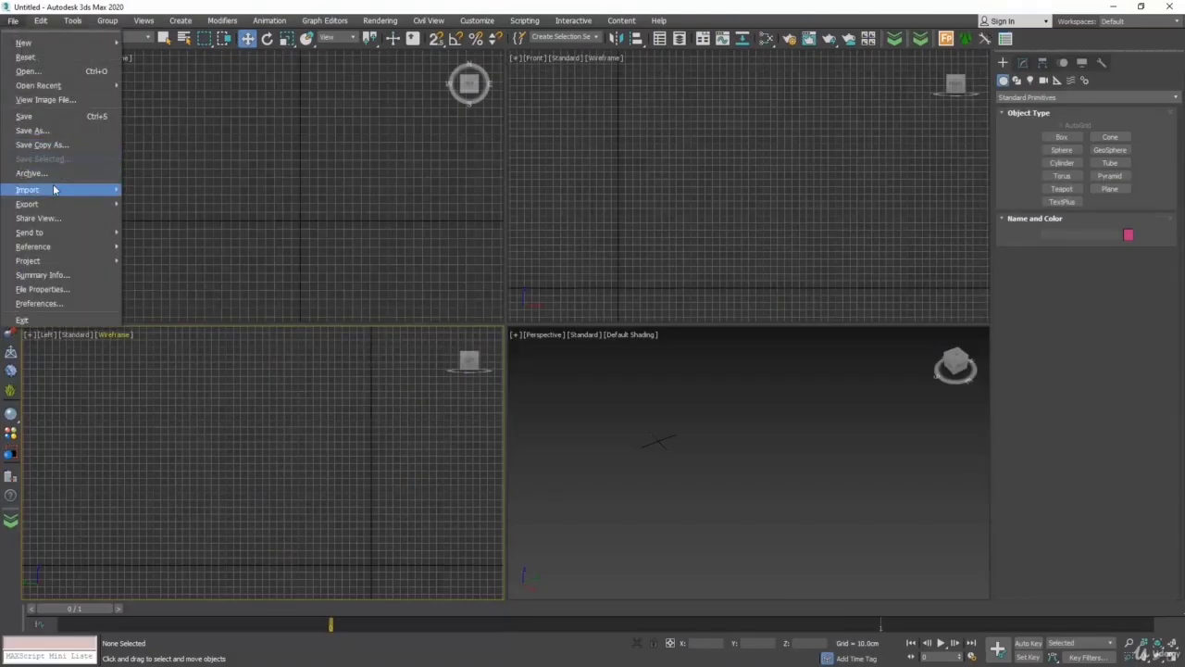
pyautogui.moveTo(55, 189)
pyautogui.click(151, 191)
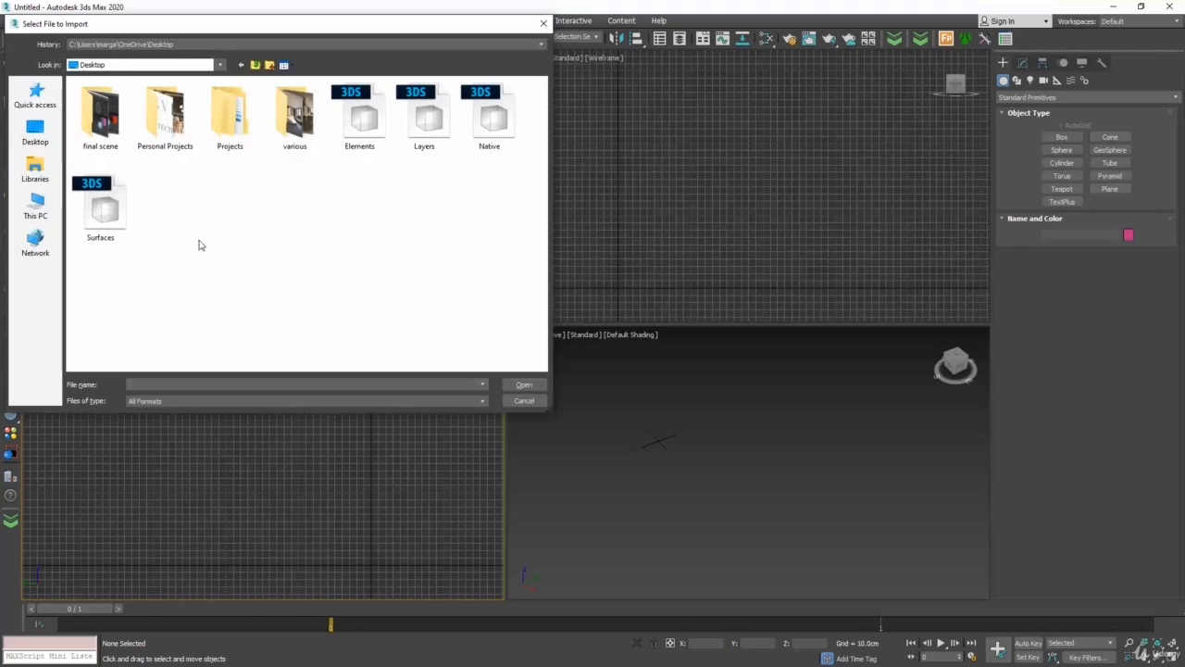
pyautogui.click(504, 130)
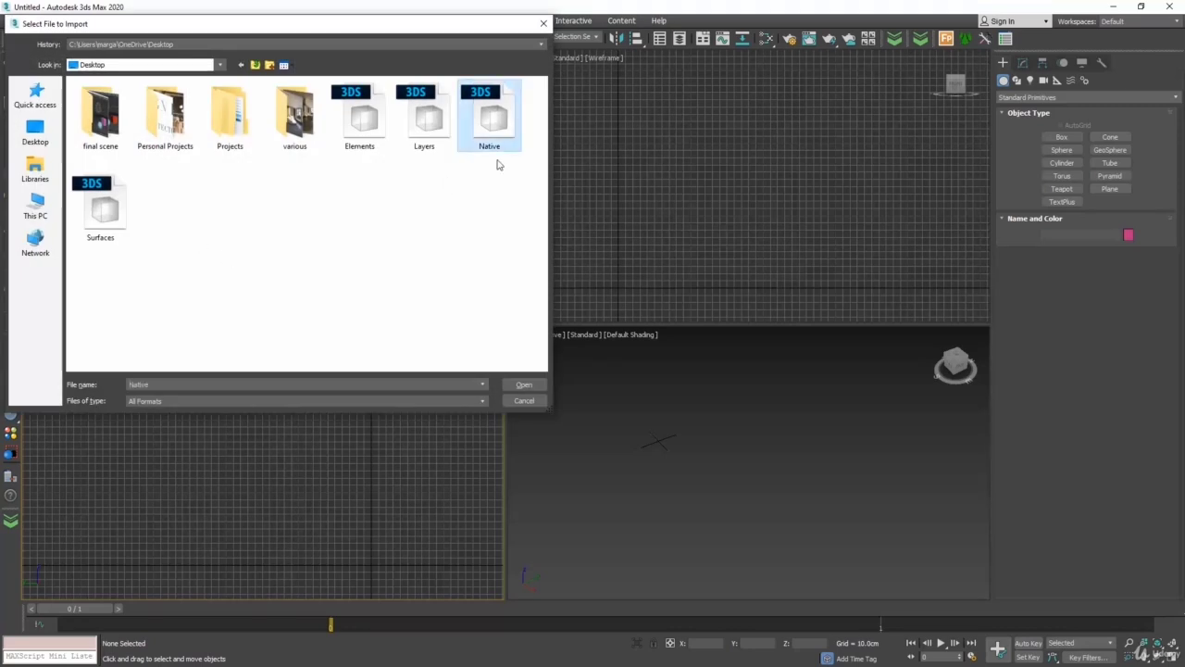
pyautogui.click(521, 383)
pyautogui.click(636, 364)
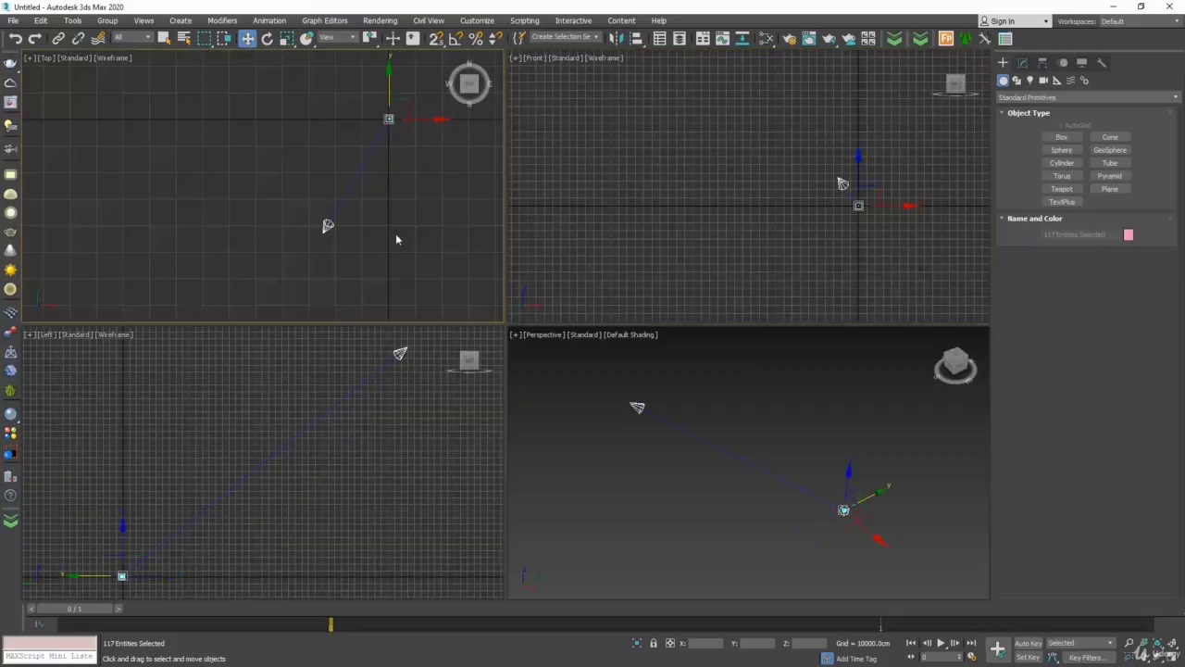
pyautogui.click(326, 227)
pyautogui.press('Delete')
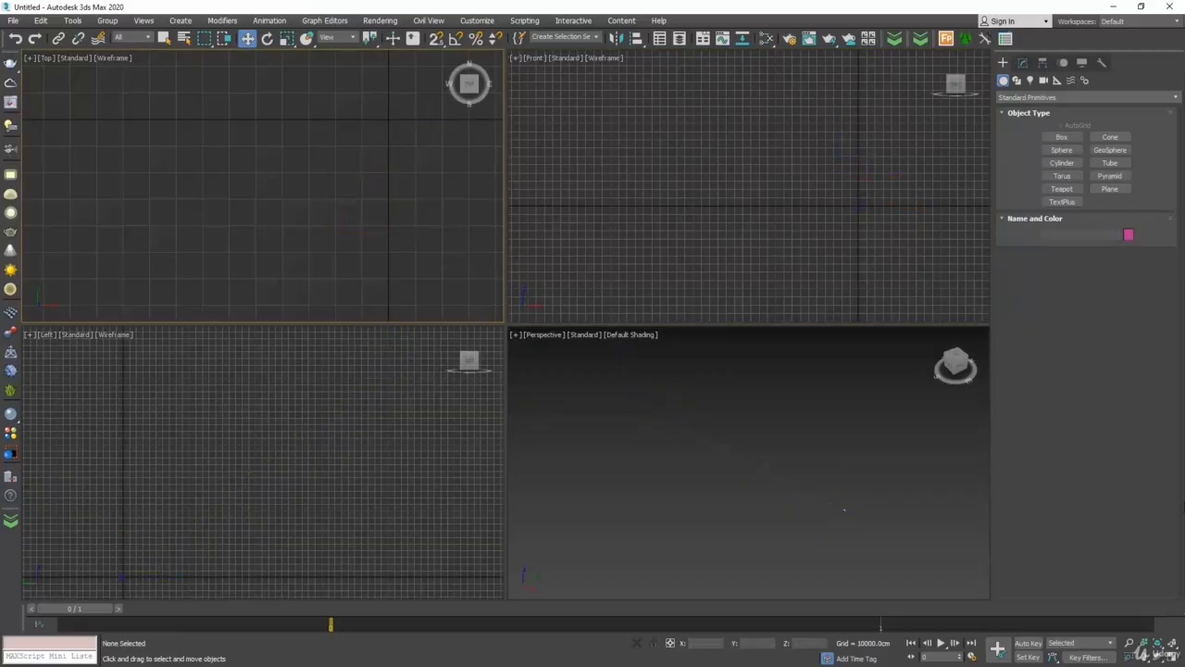
# Step: Frame the whole imported model in a maximized Perspective view, try moving the window wall and the door wall outward, and undo each move
pyautogui.click(1172, 644)
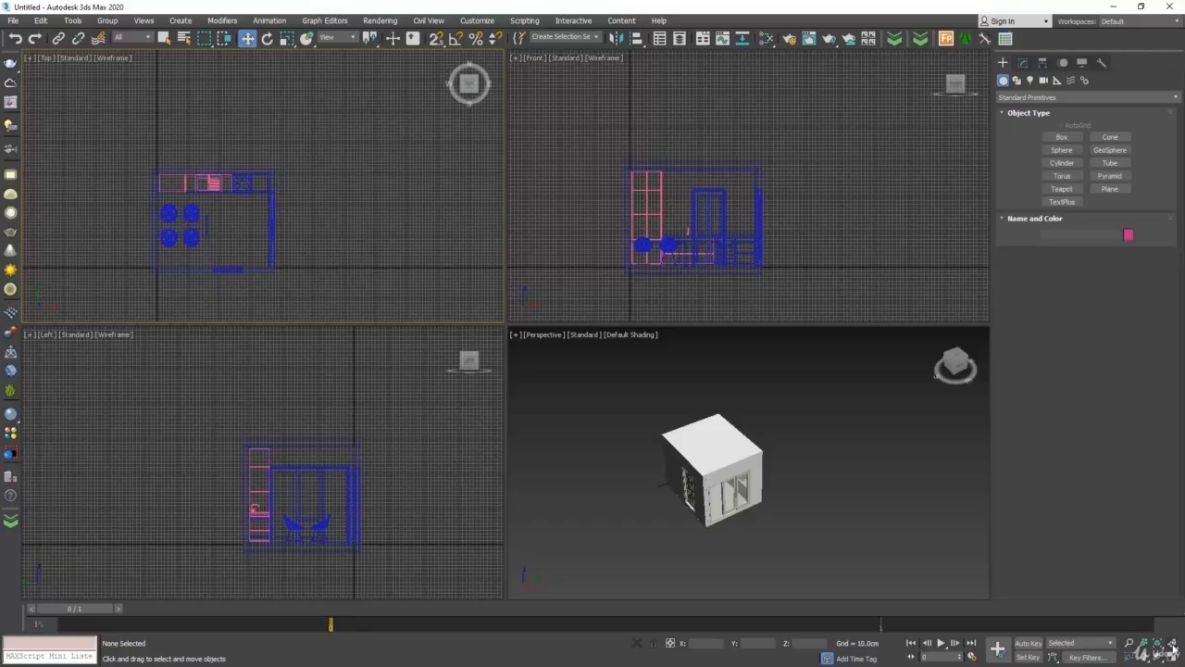
pyautogui.click(858, 513)
pyautogui.hotkey('alt', 'w')
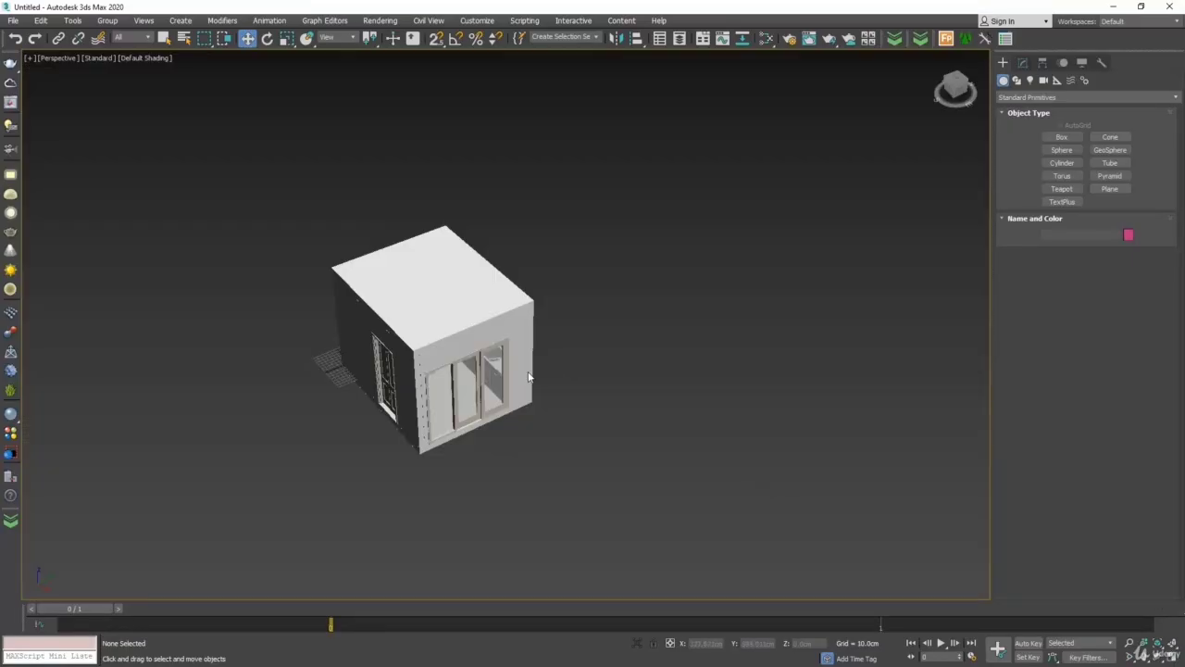
pyautogui.click(489, 339)
pyautogui.keyDown('alt'); pyautogui.moveTo(518, 413); pyautogui.dragTo(523, 410, button='middle'); pyautogui.keyUp('alt')
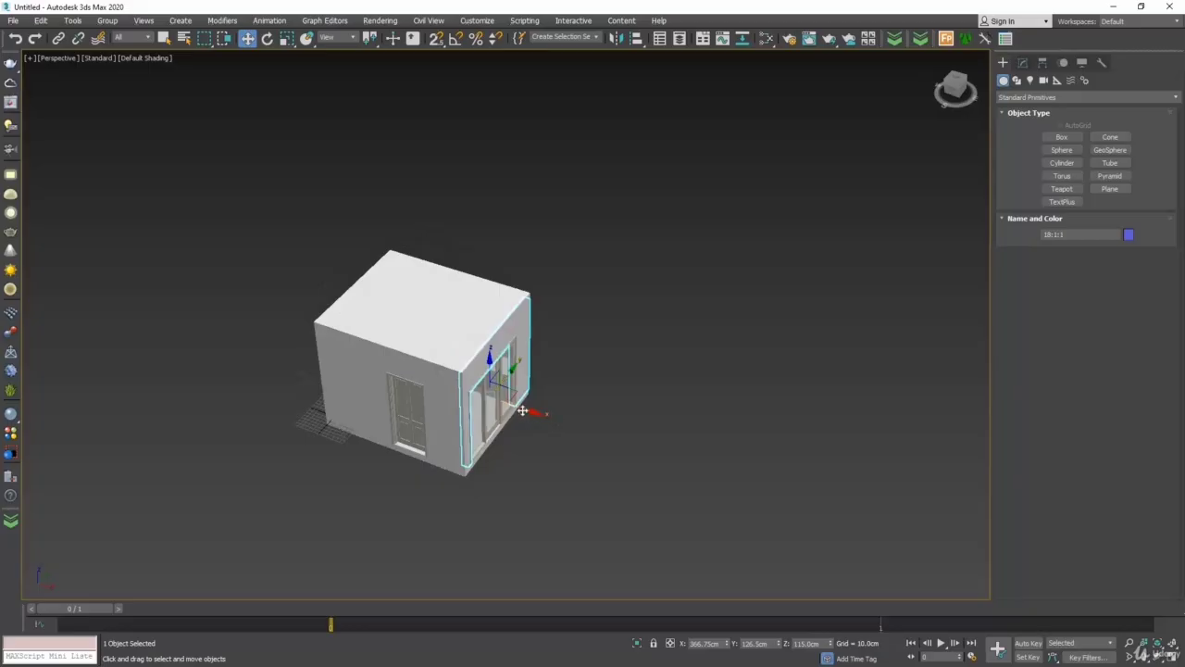
pyautogui.moveTo(525, 411); pyautogui.dragTo(582, 418)
pyautogui.hotkey('ctrl', 'z')
pyautogui.click(369, 382)
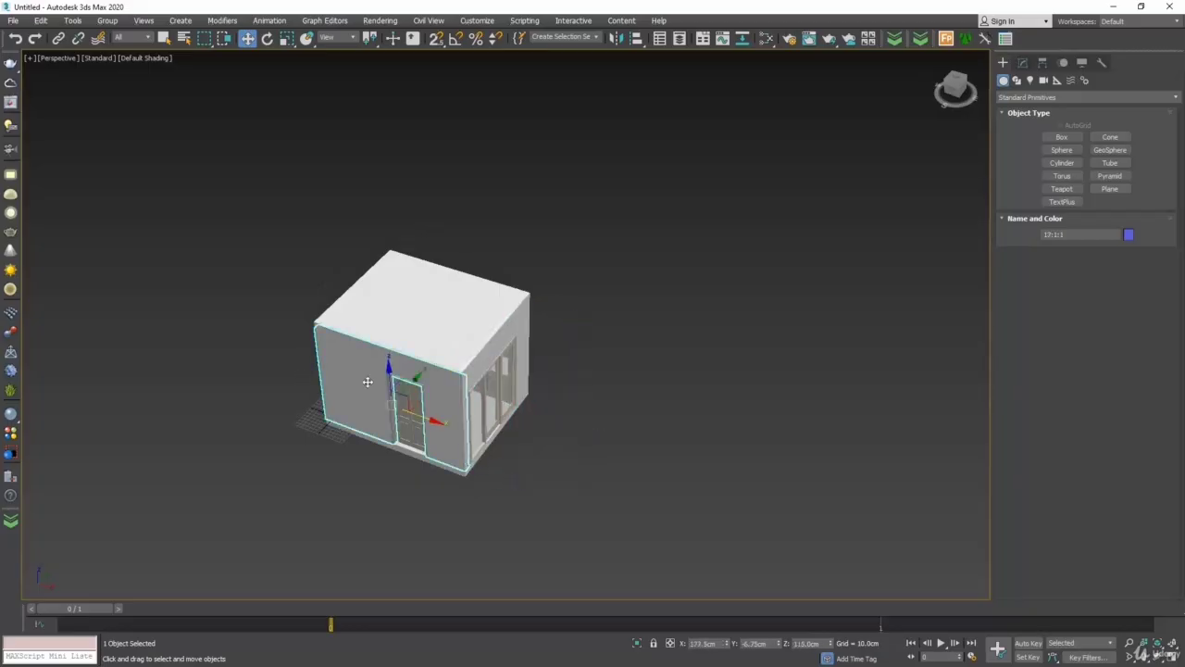
pyautogui.moveTo(415, 380); pyautogui.dragTo(384, 412)
pyautogui.hotkey('ctrl', 'z')
# Step: Pull the entrance door's panels, vertical stiles and frame out of the wall one at a time, undoing each move
pyautogui.scroll(6, 400, 467)
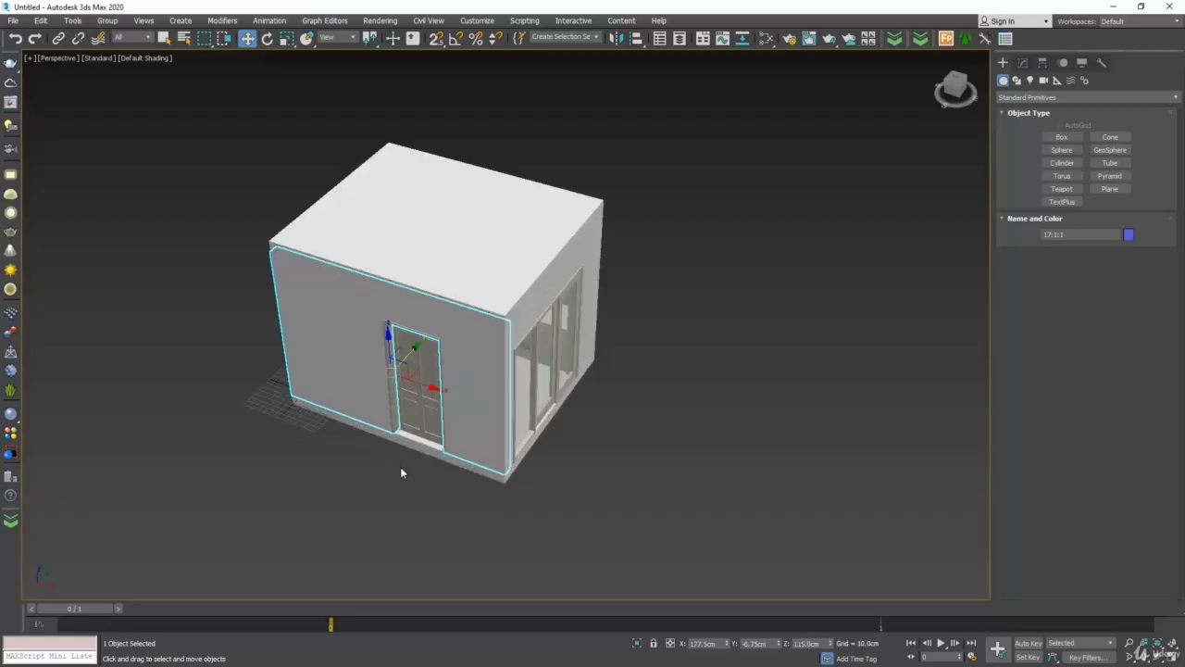
pyautogui.click(432, 282)
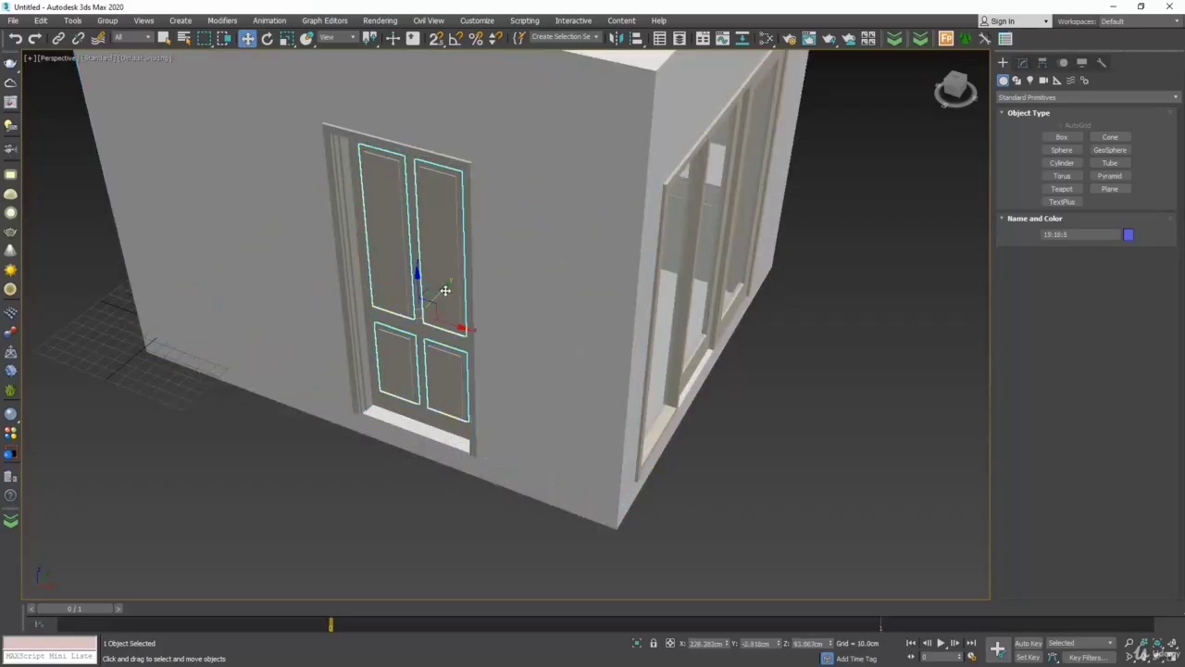
pyautogui.moveTo(446, 290); pyautogui.dragTo(368, 364)
pyautogui.hotkey('ctrl', 'z')
pyautogui.click(418, 327)
pyautogui.moveTo(425, 309); pyautogui.dragTo(305, 367)
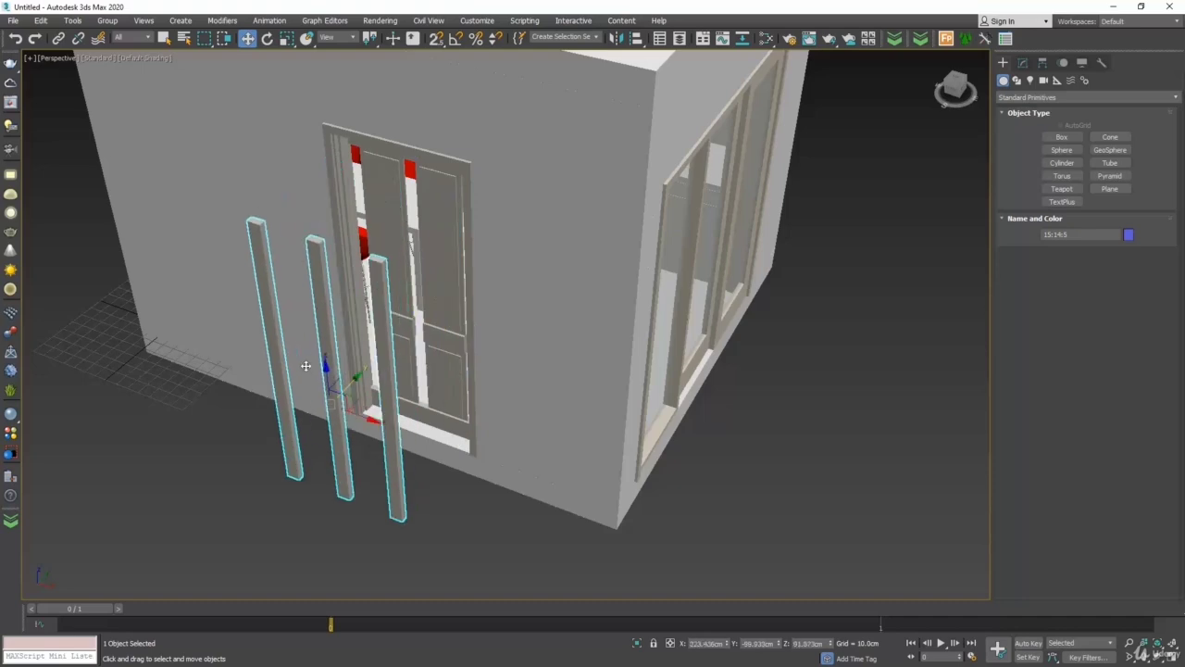
pyautogui.hotkey('ctrl', 'z')
pyautogui.click(354, 273)
pyautogui.moveTo(380, 286); pyautogui.dragTo(299, 365)
pyautogui.hotkey('ctrl', 'z')
# Step: Pull the three glass panes of the large window out of their frames and away from the wall
pyautogui.moveTo(607, 342); pyautogui.dragTo(325, 362, button='middle')
pyautogui.click(416, 340)
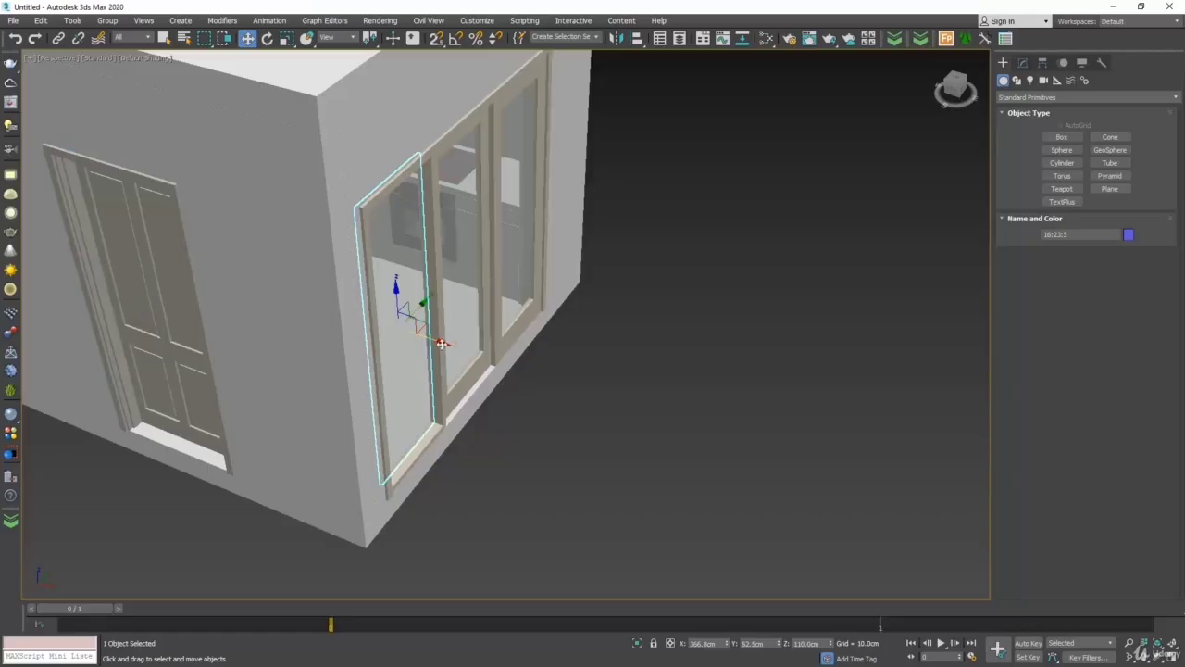
pyautogui.moveTo(416, 340); pyautogui.dragTo(594, 400)
pyautogui.click(469, 303)
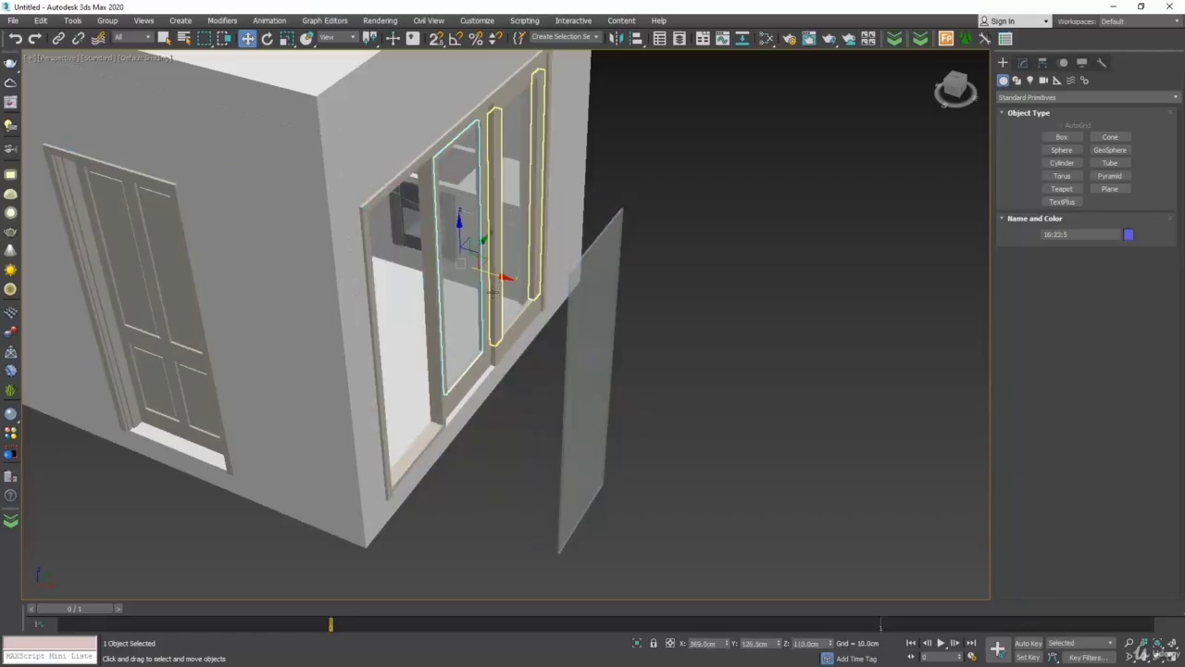
pyautogui.moveTo(500, 277); pyautogui.dragTo(746, 325)
pyautogui.click(479, 213)
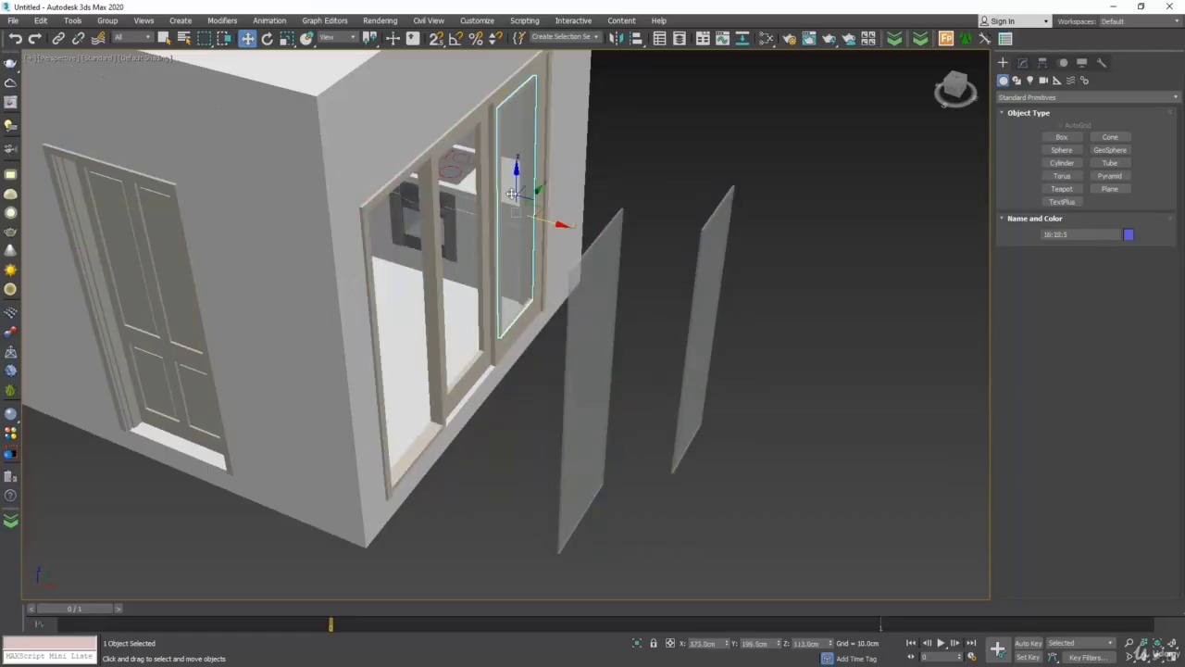
pyautogui.moveTo(479, 218); pyautogui.dragTo(603, 260)
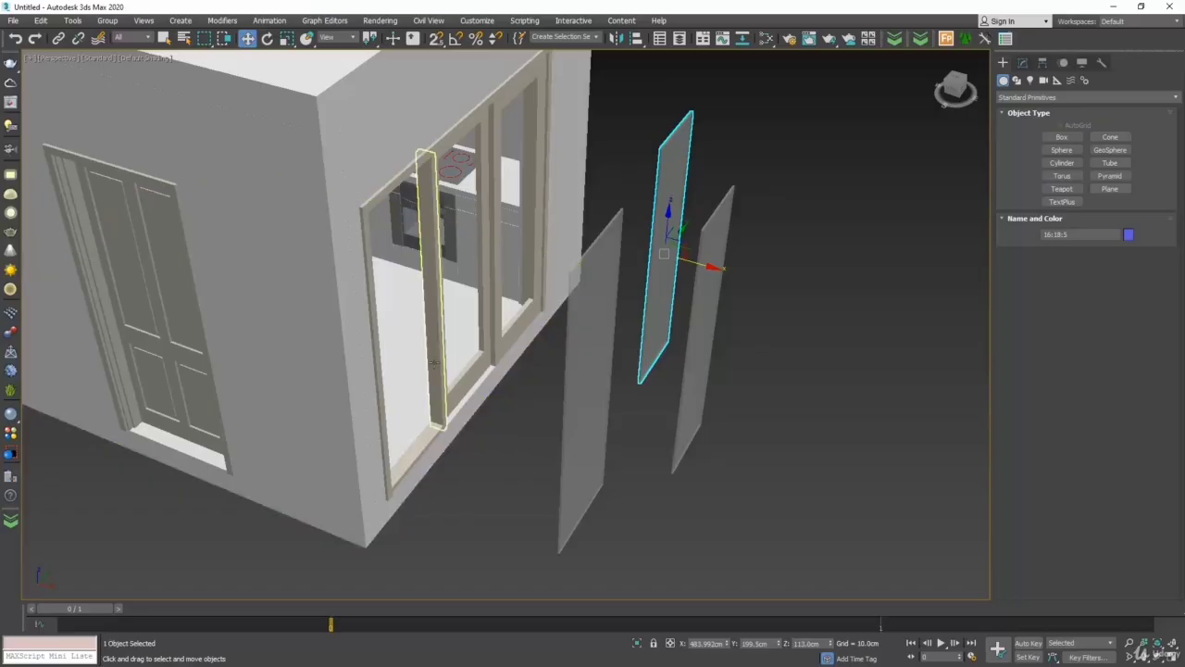
# Step: Pull one vertical post and two pairs of horizontal rails out of the large window's frame
pyautogui.click(472, 345)
pyautogui.moveTo(473, 346); pyautogui.dragTo(816, 446)
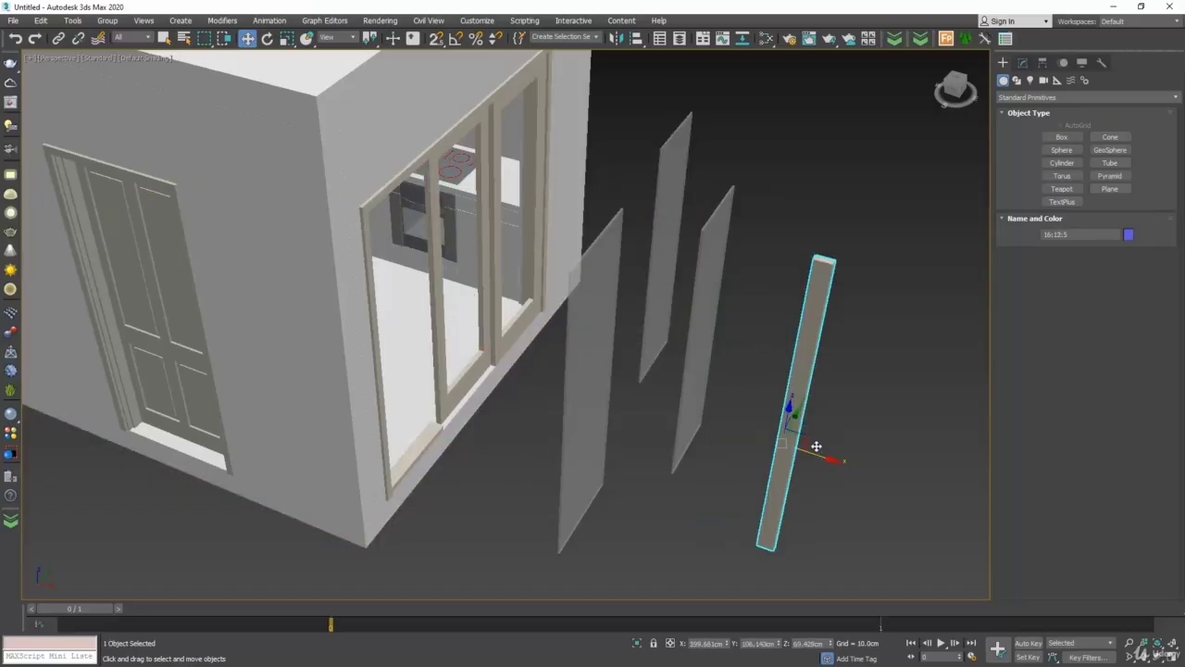
pyautogui.click(470, 375)
pyautogui.moveTo(498, 296); pyautogui.dragTo(932, 431)
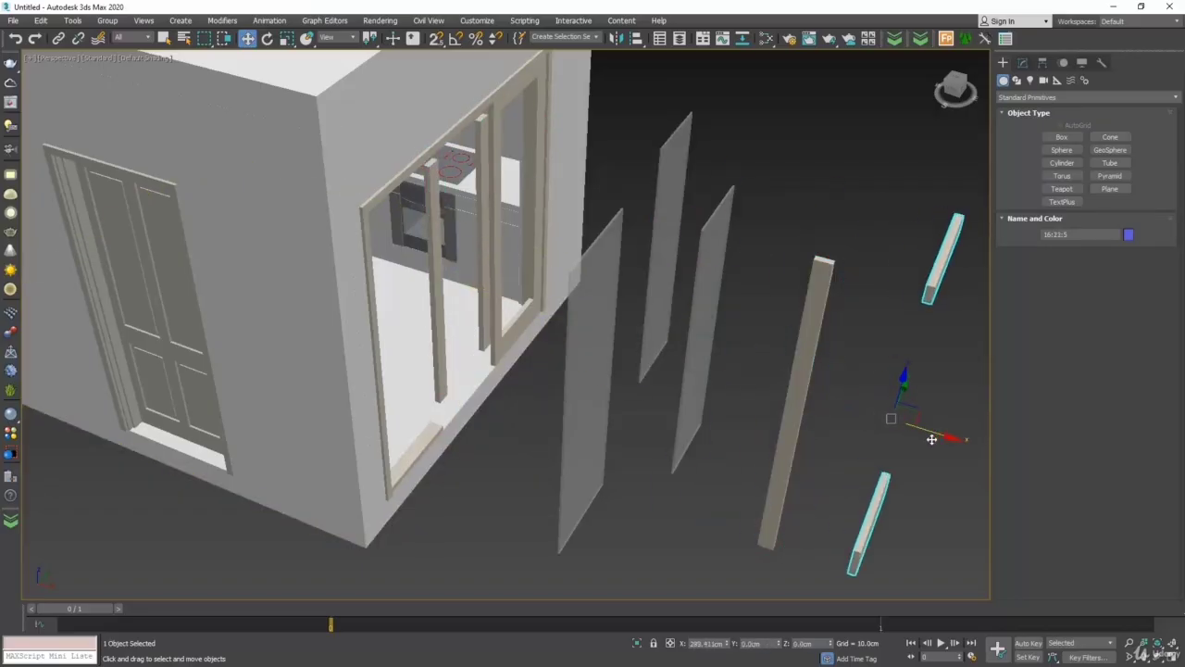
pyautogui.click(511, 339)
pyautogui.moveTo(551, 243); pyautogui.dragTo(722, 282)
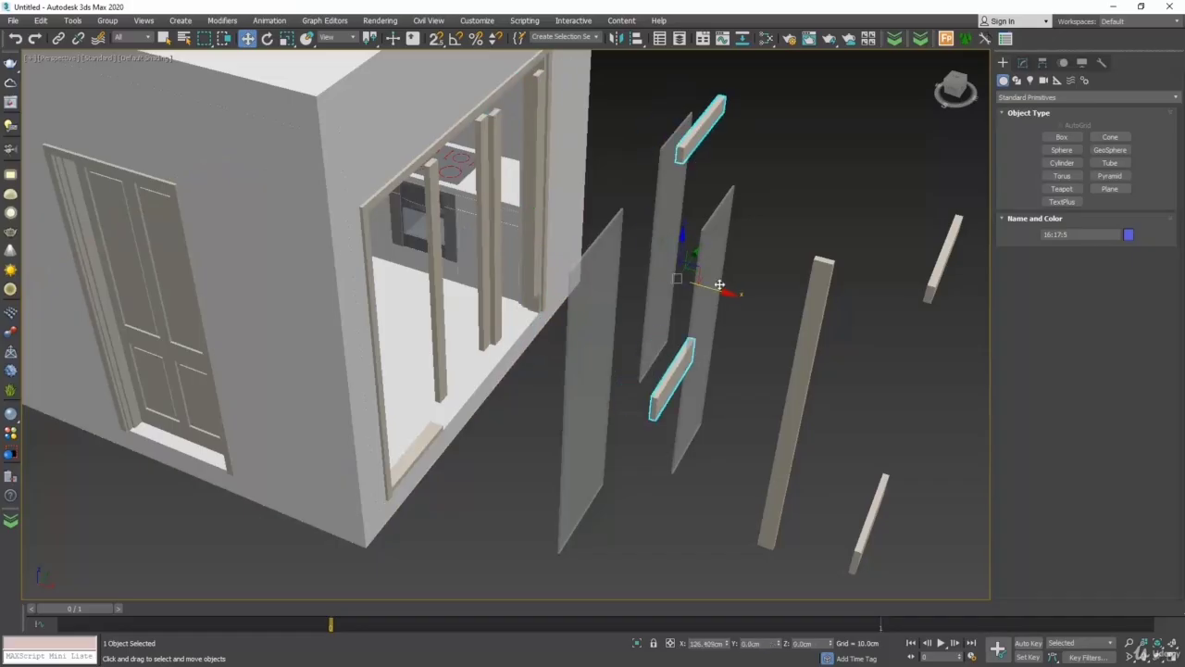
# Step: Delete all the imported Native objects from the scene
pyautogui.scroll(-5, 639, 324)
pyautogui.keyDown('alt'); pyautogui.moveTo(653, 358); pyautogui.dragTo(602, 399, button='middle'); pyautogui.keyUp('alt')
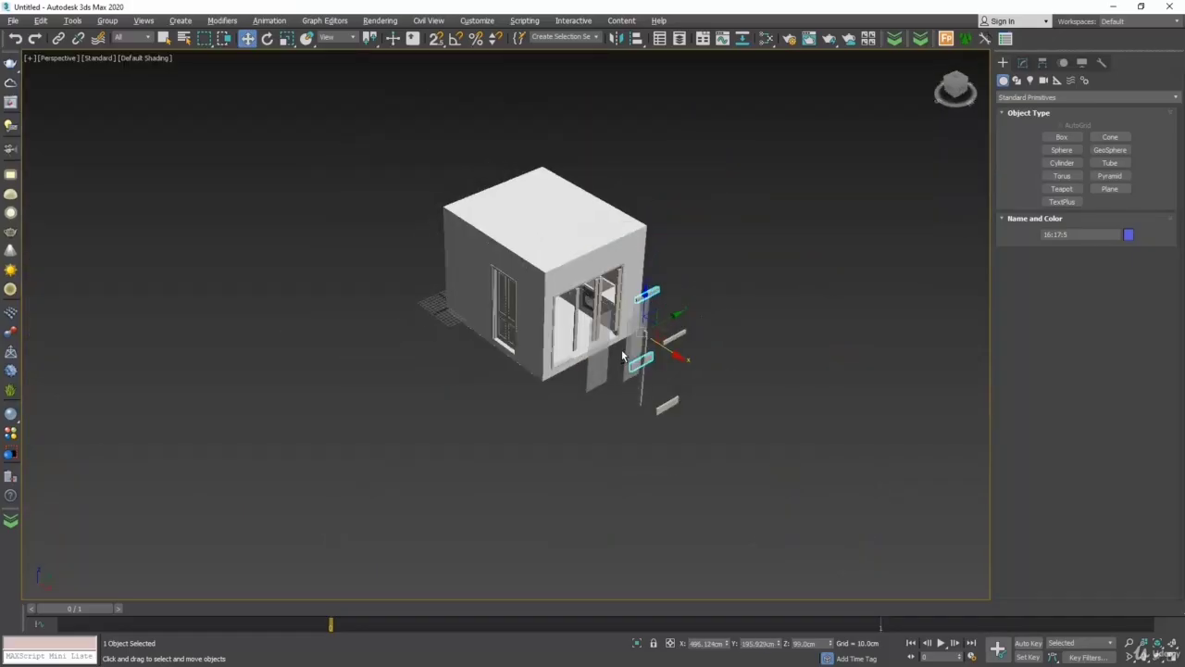
pyautogui.click(557, 448)
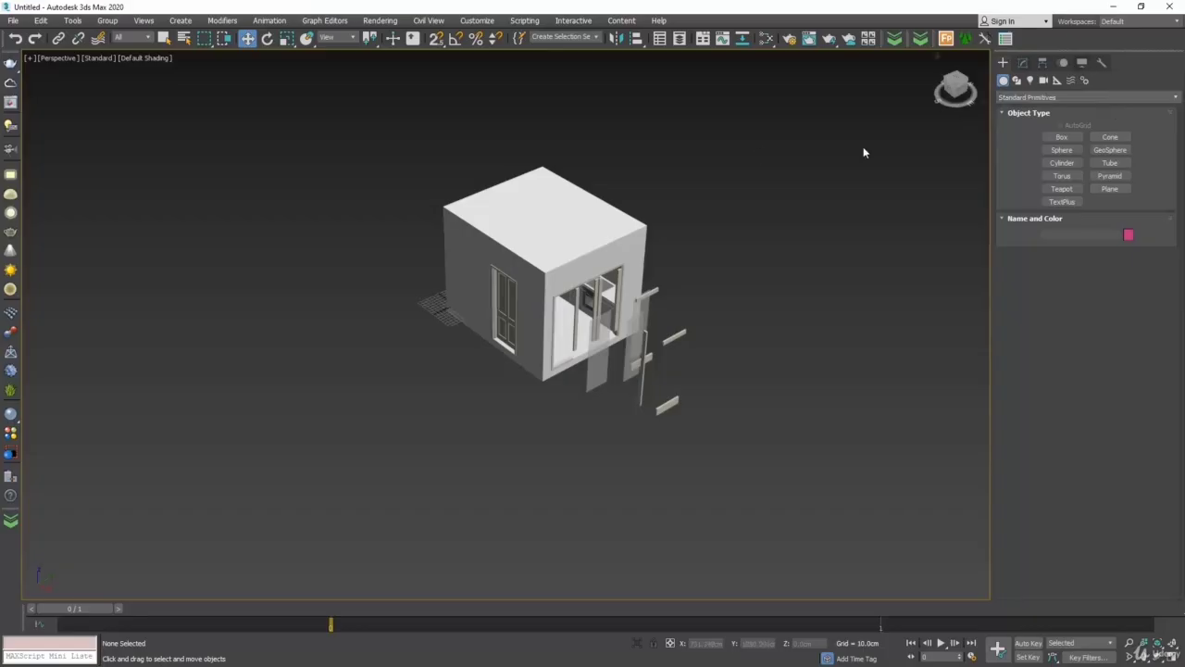
pyautogui.moveTo(777, 111); pyautogui.dragTo(250, 527)
pyautogui.press('Delete')
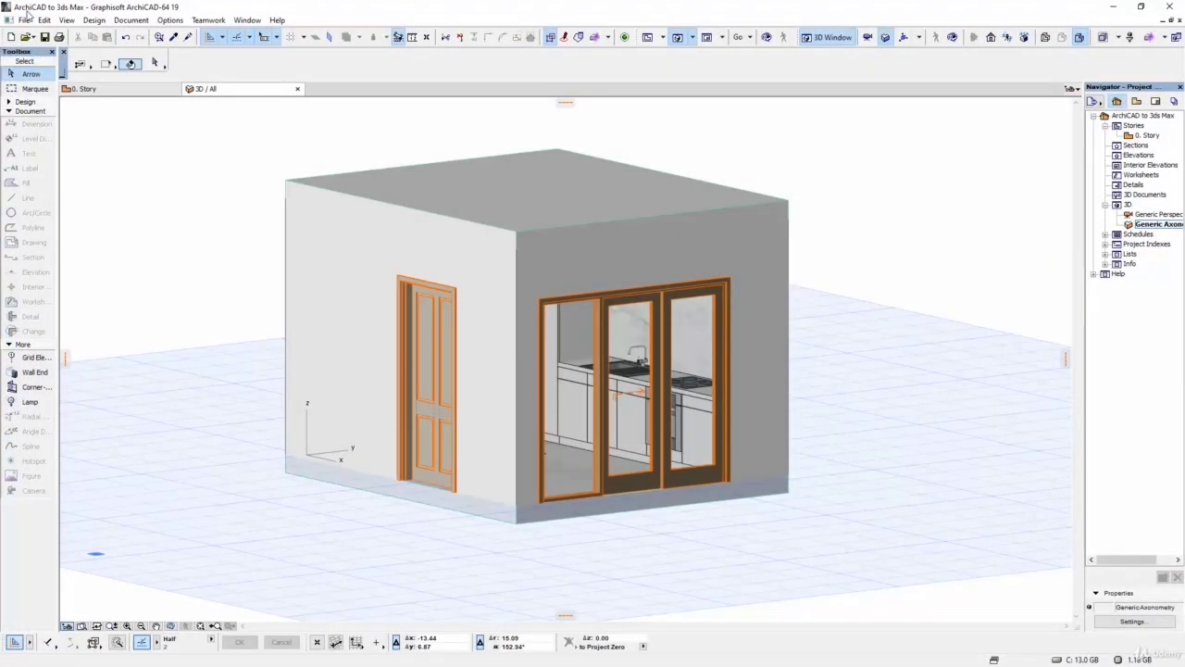
# Step: Switch to ArchiCAD and save the 3D model as 3DStudio file ArchiCAD to 3ds Max, constructed by Surfaces in mm with ArchiCAD texture information
pyautogui.click(25, 19)
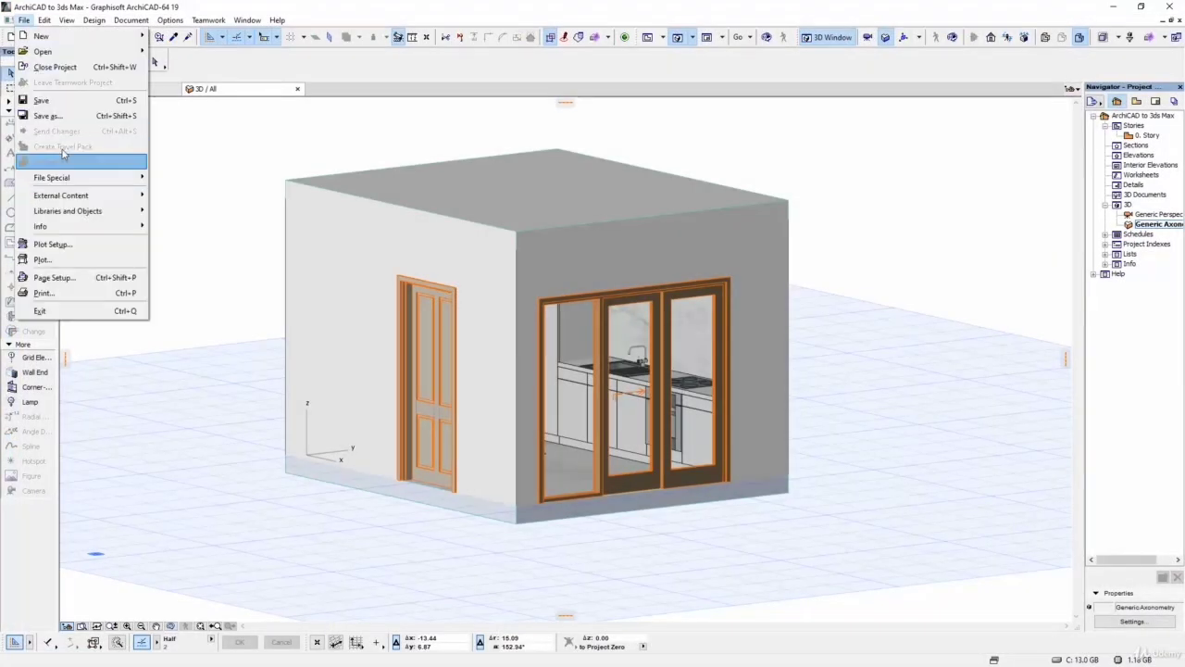
pyautogui.click(46, 118)
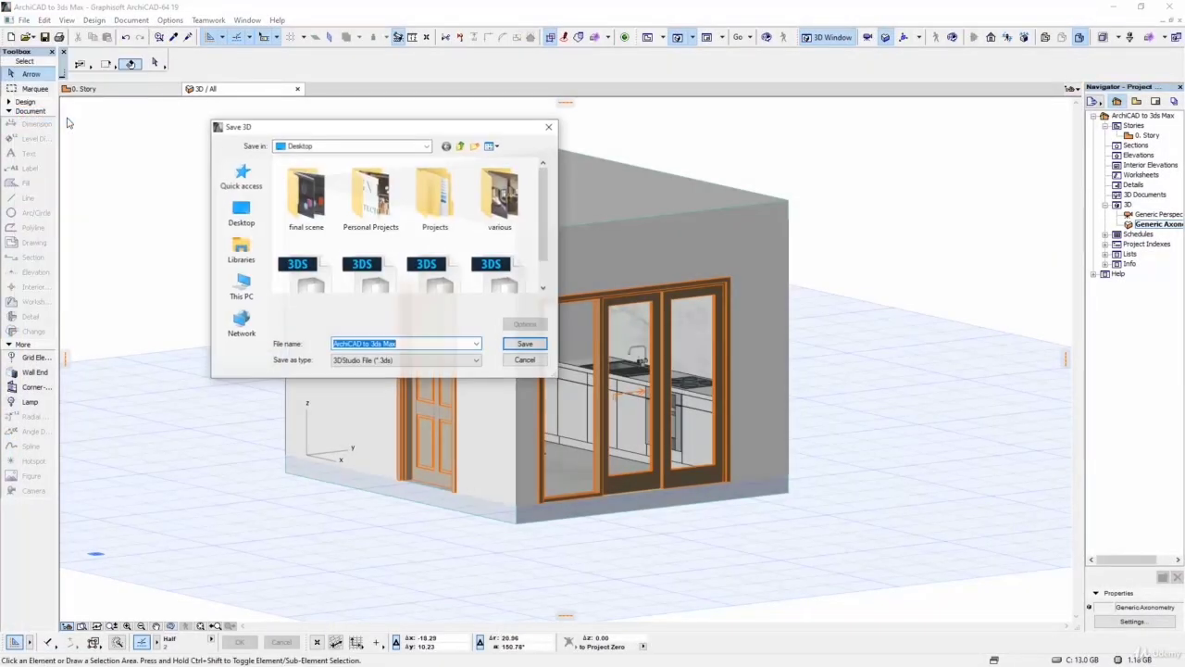
pyautogui.click(537, 346)
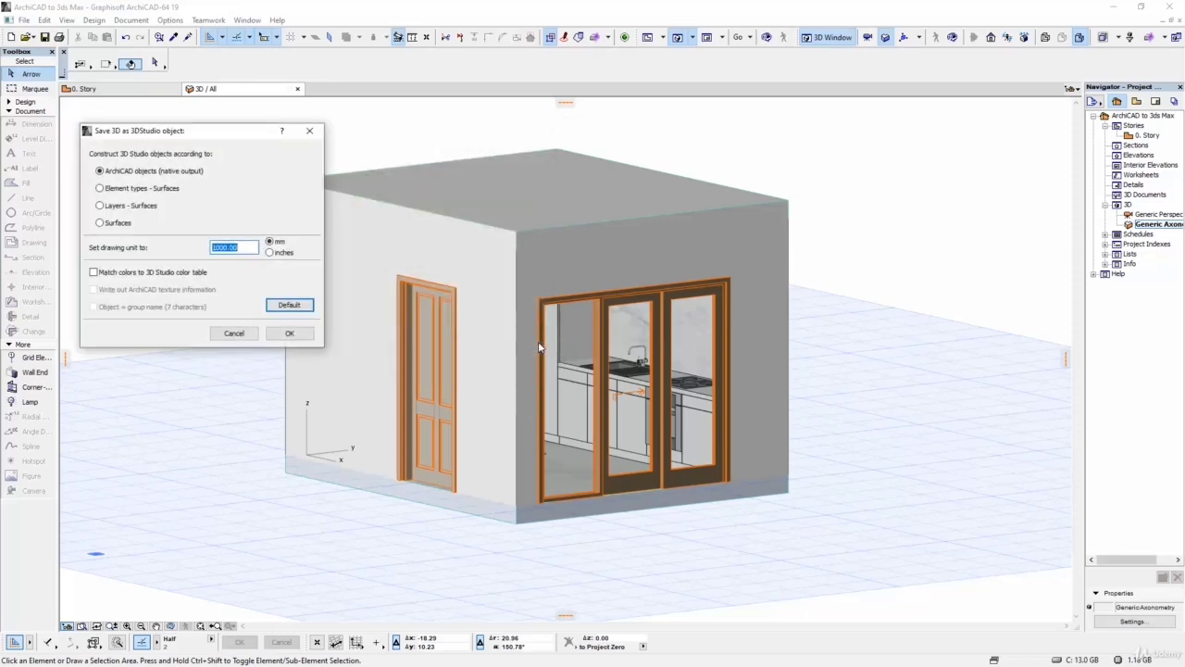
pyautogui.click(102, 222)
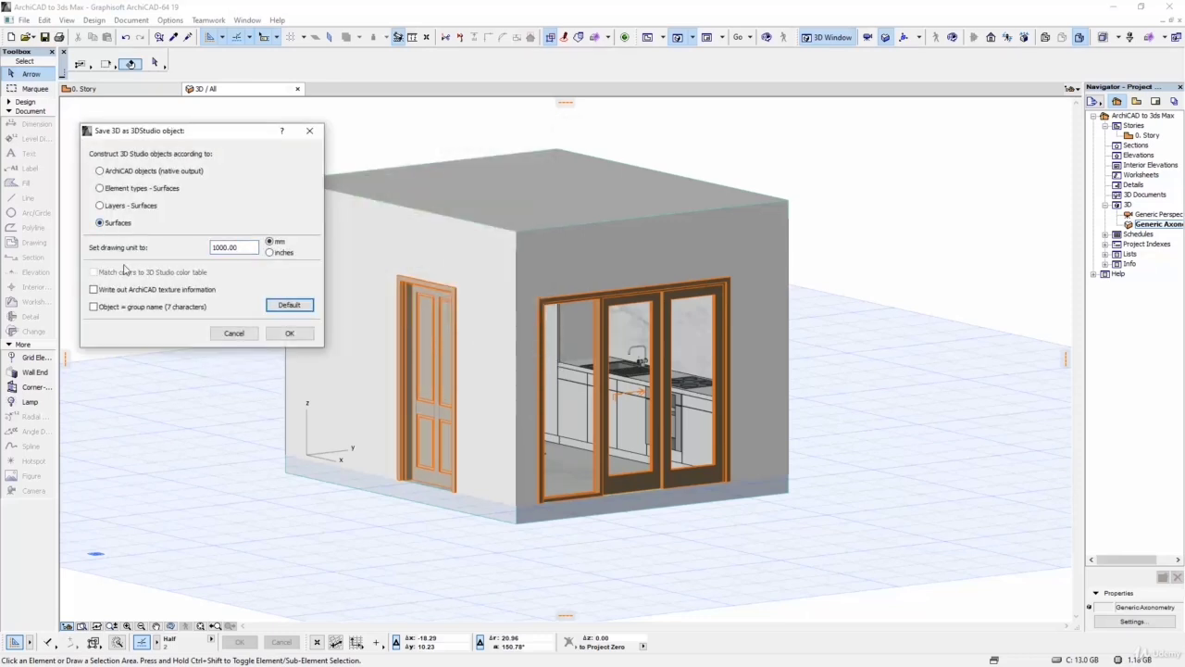
pyautogui.click(123, 292)
pyautogui.click(305, 333)
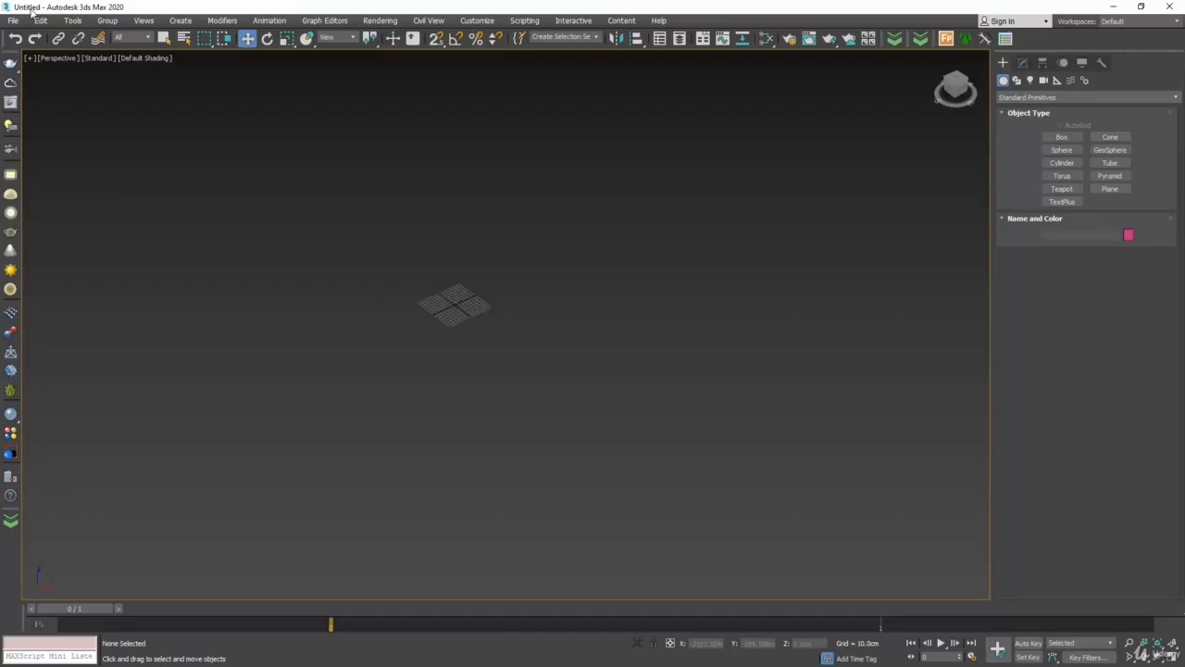
# Step: Switch to 3ds Max and import the ArchiCAD to 3ds Max 3DS file from the Desktop
pyautogui.click(13, 20)
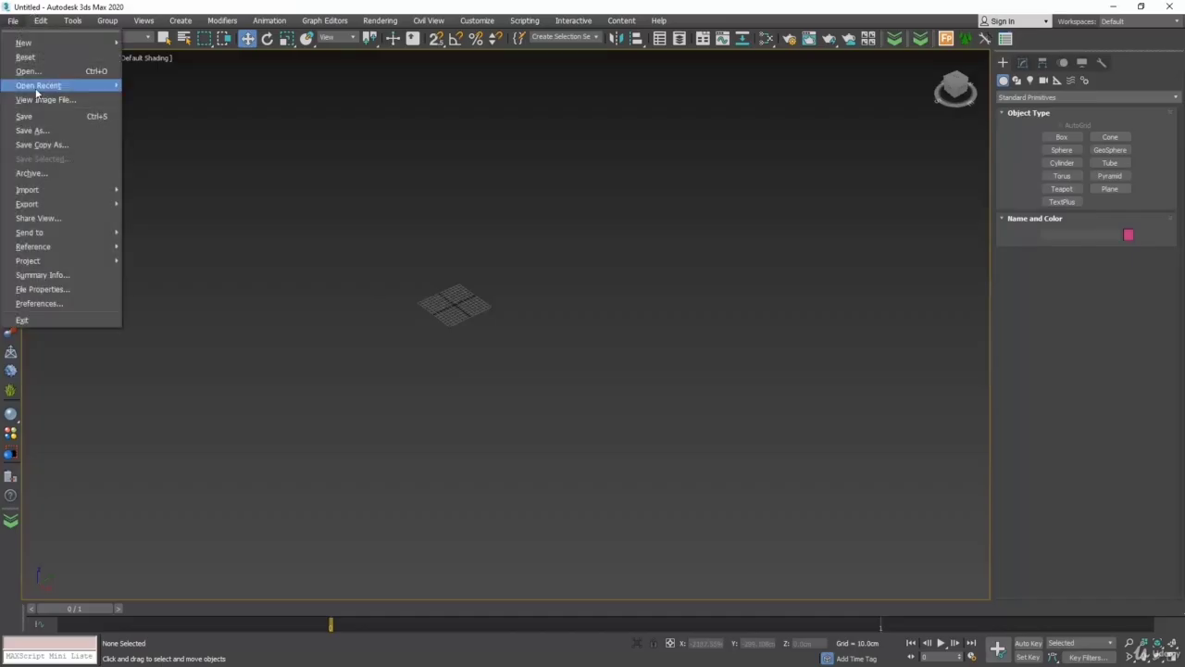
pyautogui.moveTo(45, 189)
pyautogui.click(153, 193)
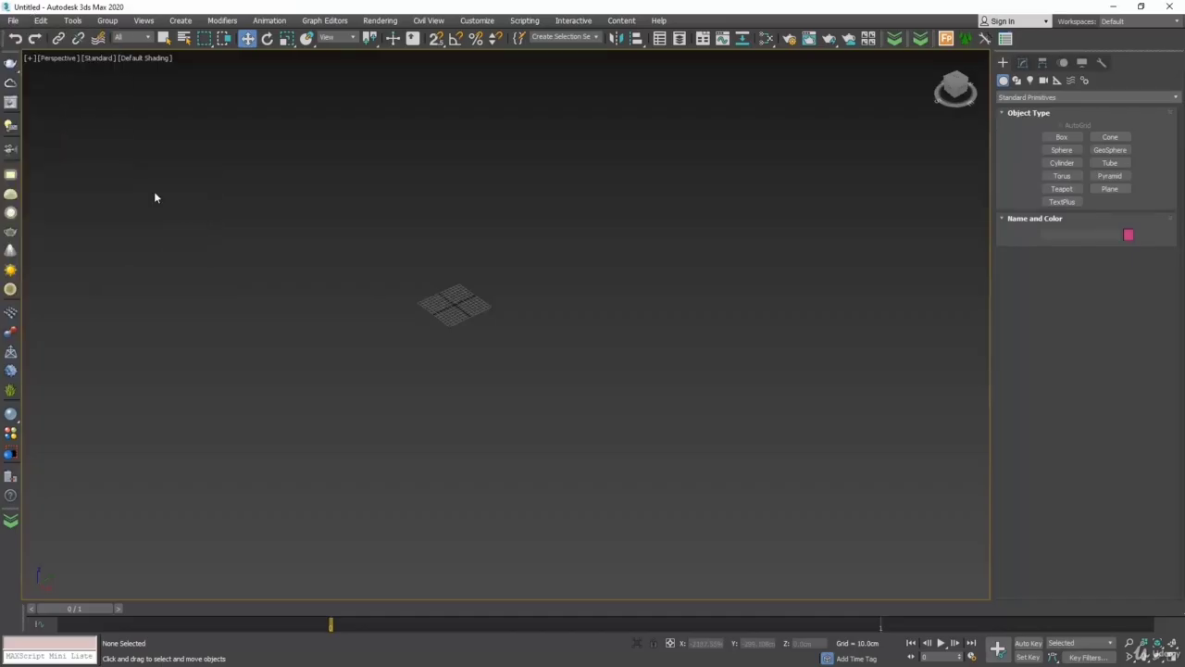
pyautogui.click(361, 115)
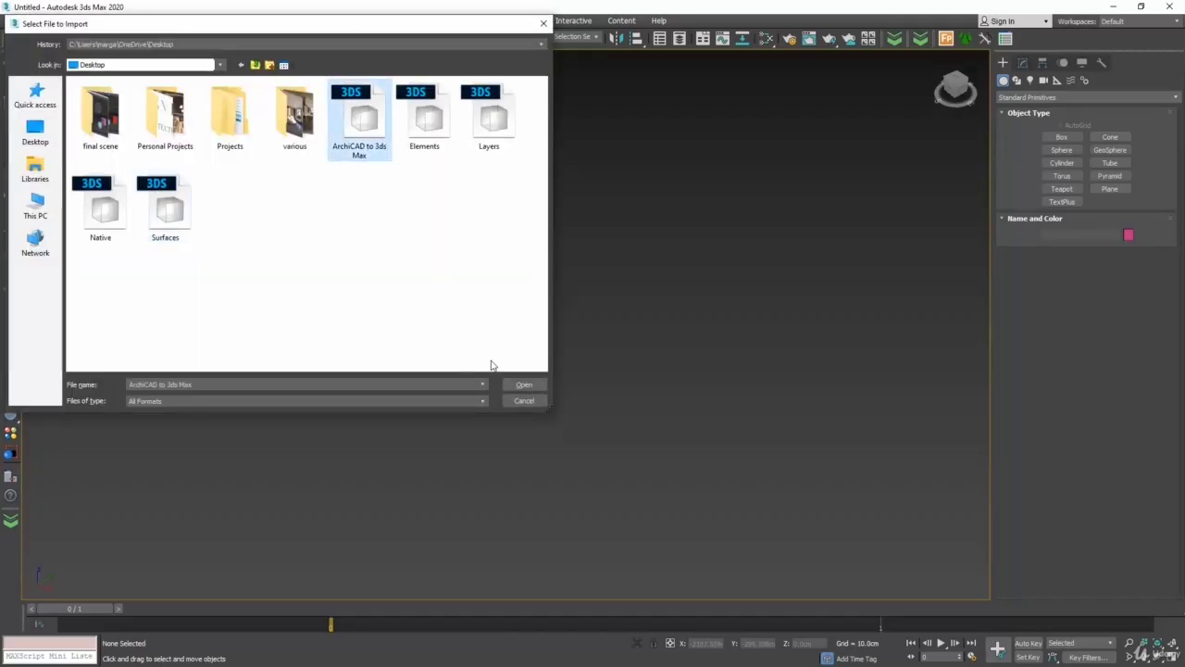
pyautogui.click(522, 384)
pyautogui.click(633, 363)
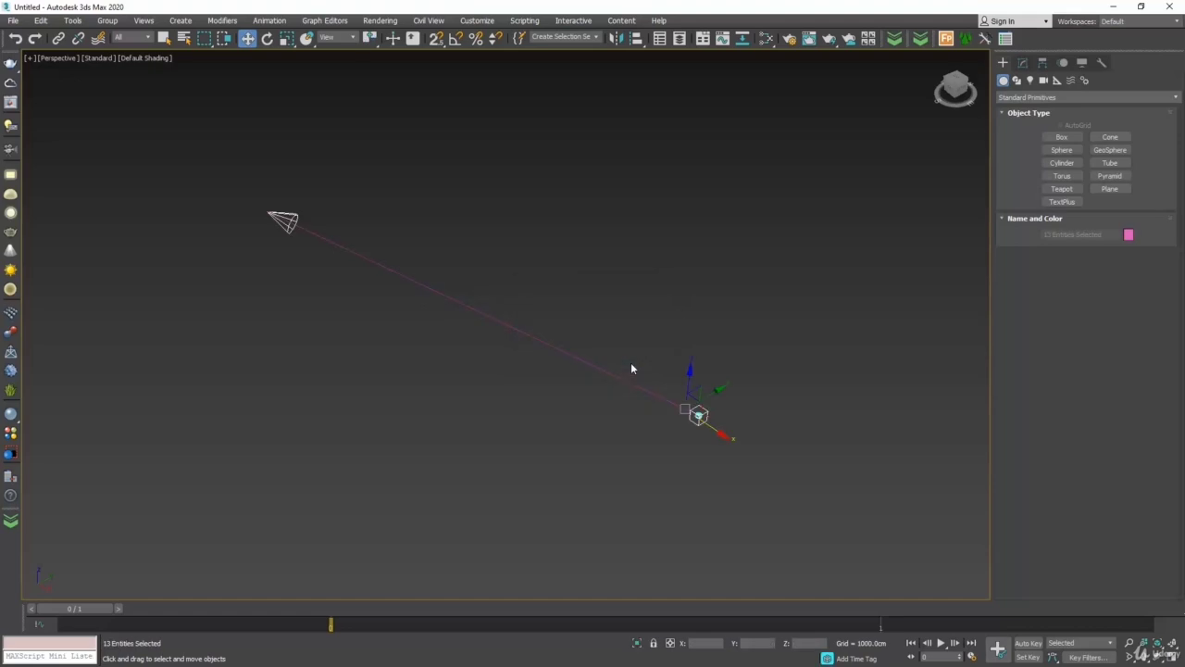
# Step: Delete the imported camera and frame the whole room model in the Perspective view
pyautogui.click(251, 212)
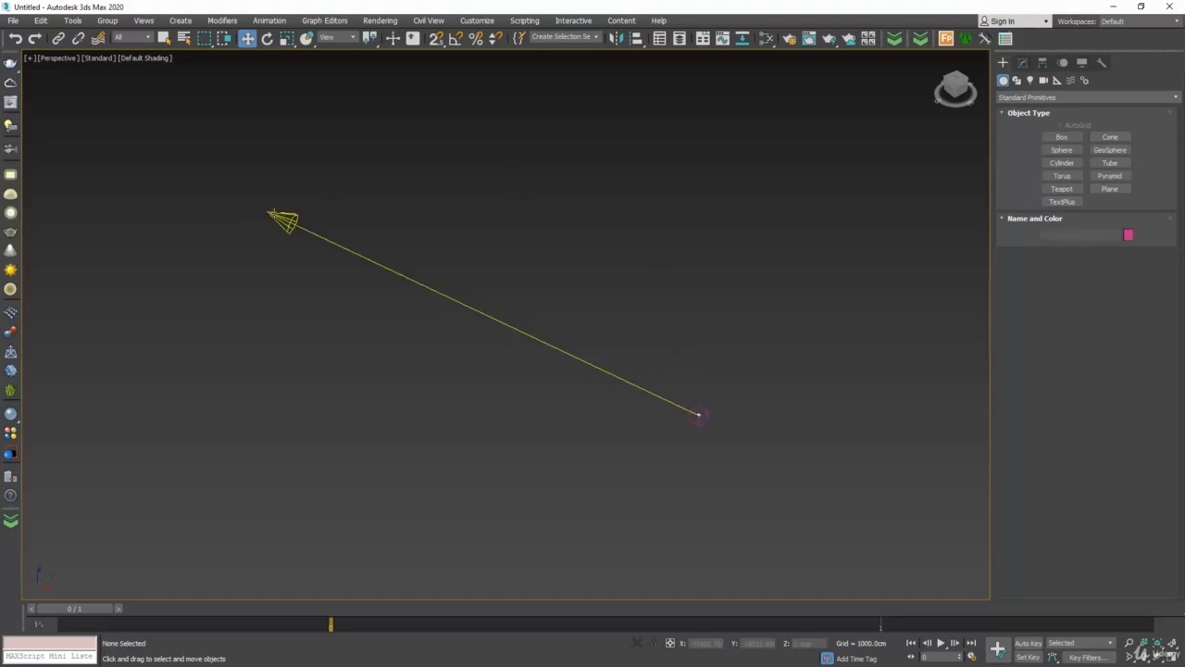
pyautogui.click(275, 217)
pyautogui.press('Delete')
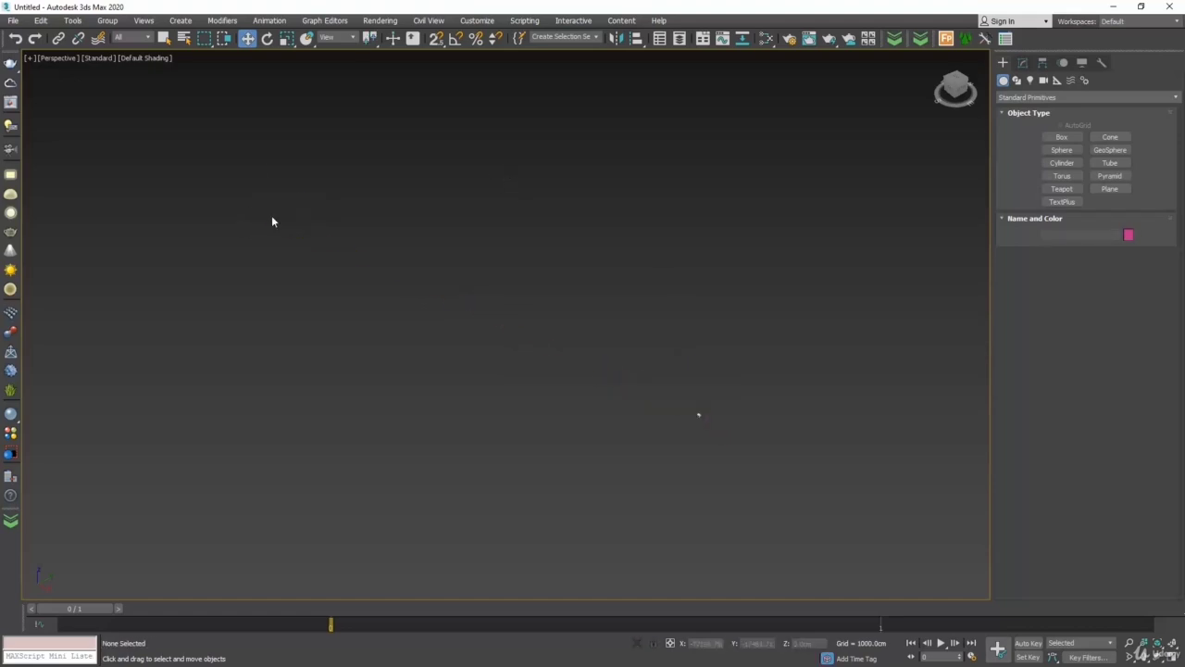
pyautogui.press('z')
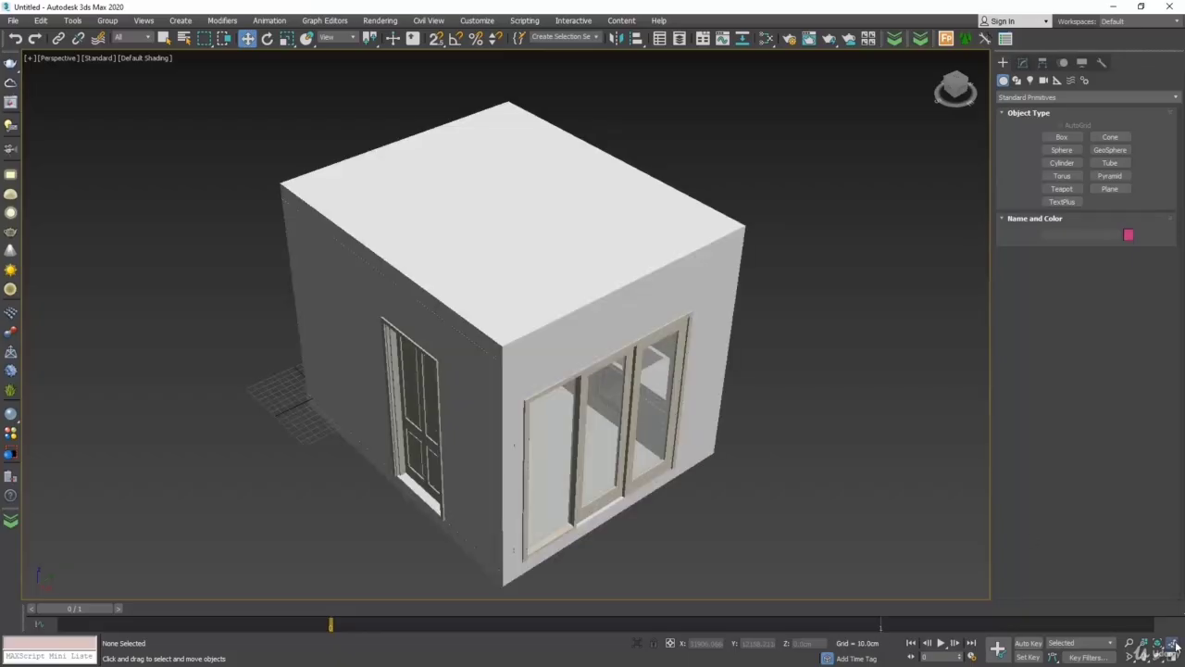
# Step: Select the MN Mar011 object by name, test-move it and undo the move, and rename the object marble
pyautogui.press('h')
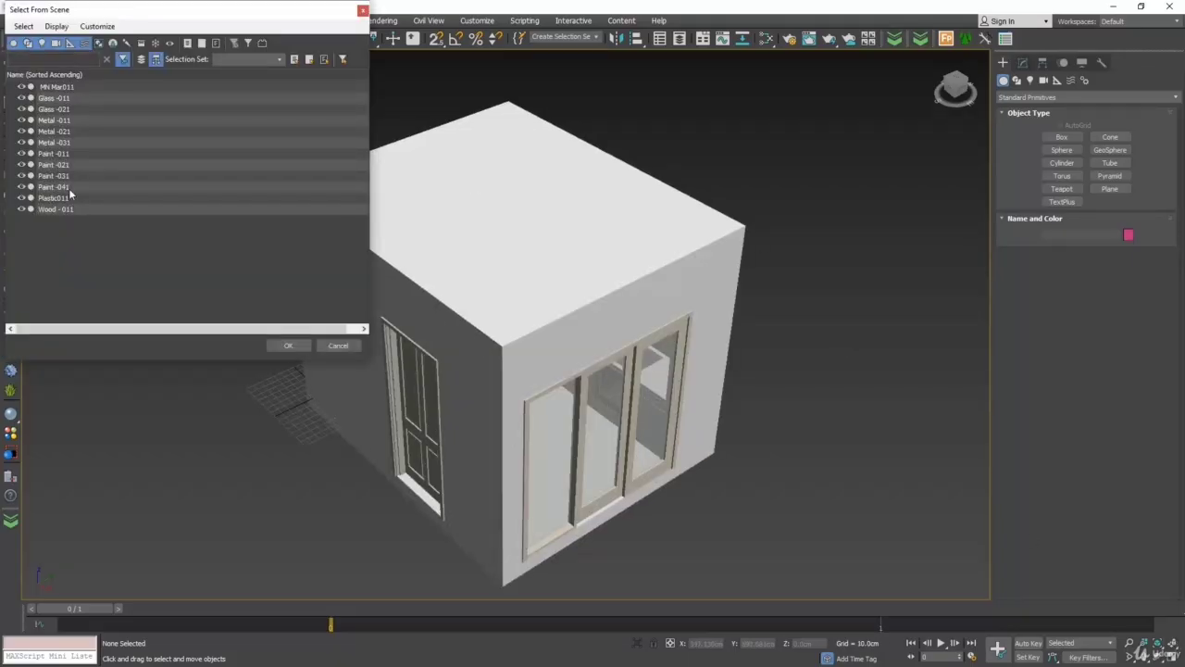
pyautogui.click(56, 87)
pyautogui.click(290, 348)
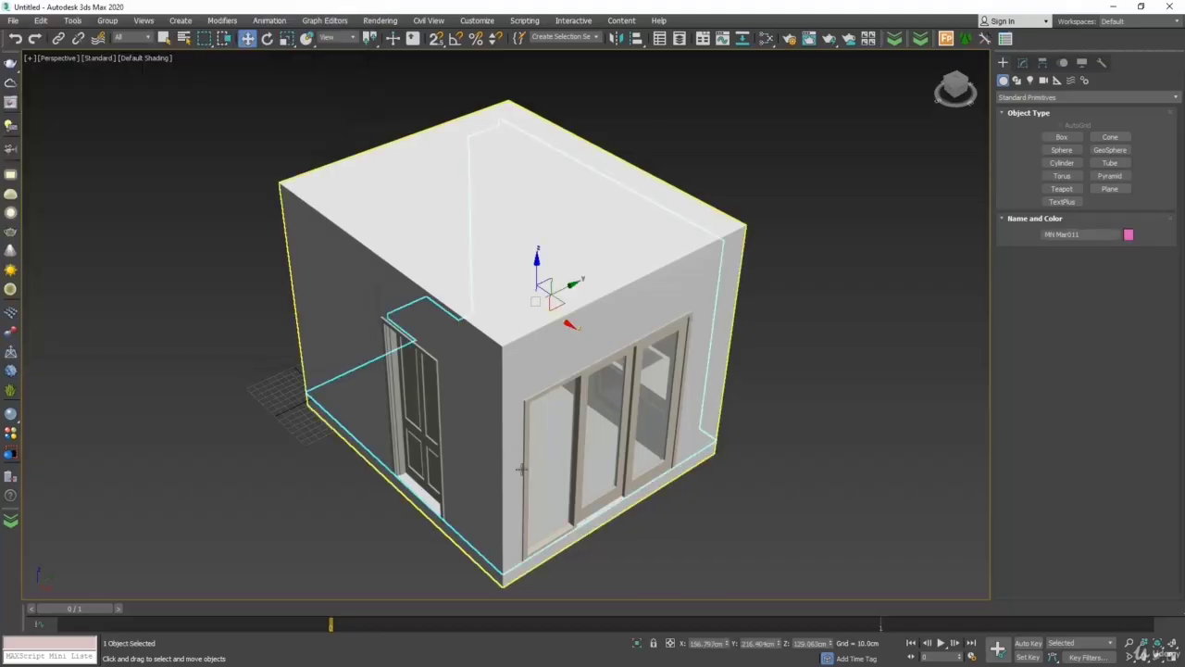
pyautogui.moveTo(521, 469); pyautogui.dragTo(534, 442, button='middle')
pyautogui.moveTo(582, 306); pyautogui.dragTo(745, 446)
pyautogui.hotkey('ctrl', 'z')
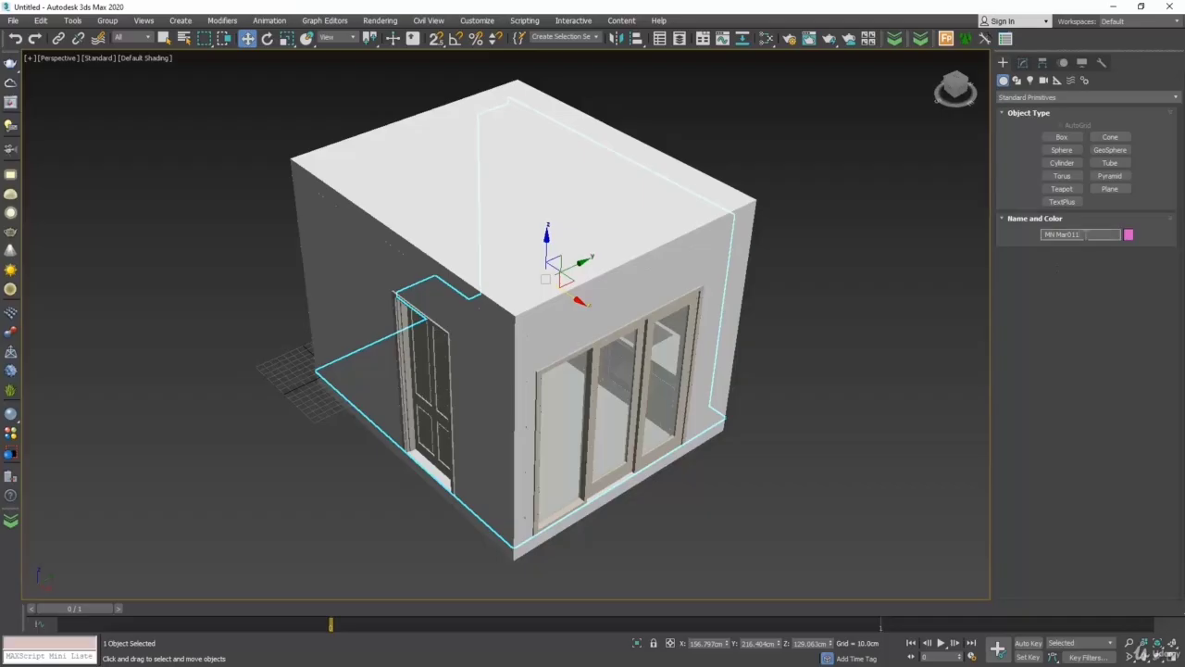
pyautogui.write('marble')
pyautogui.press('Return')
# Step: Test-move the window's glass object, undo the move, and rename the object clear glass
pyautogui.click(619, 370)
pyautogui.moveTo(620, 369); pyautogui.dragTo(660, 401)
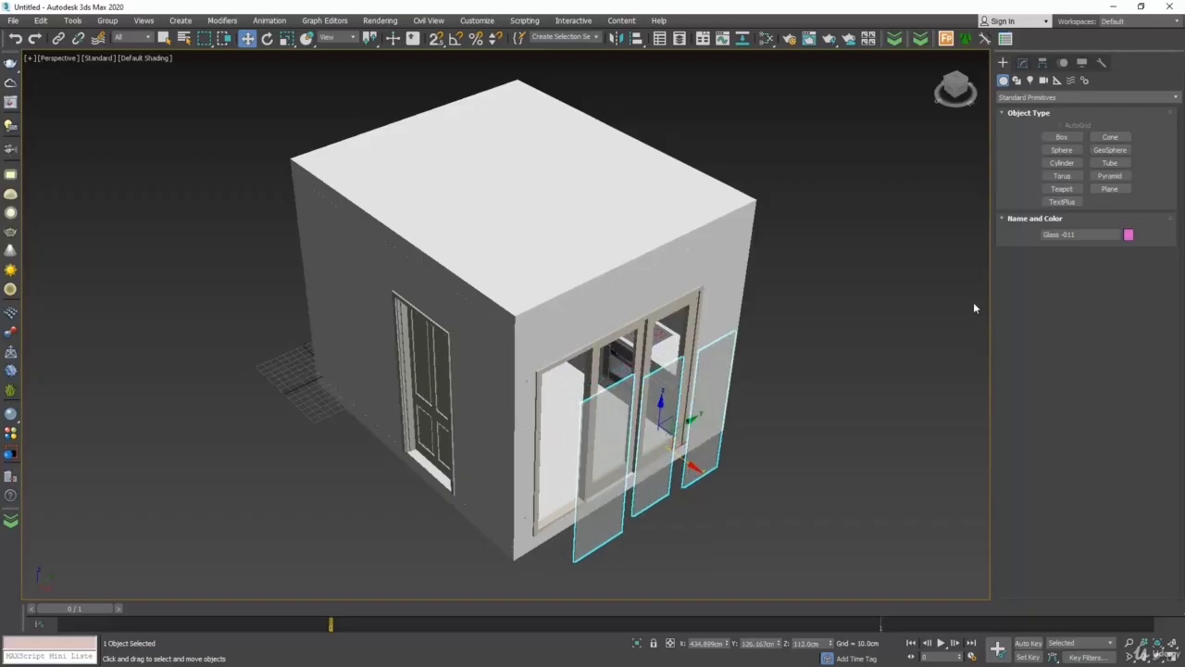
pyautogui.hotkey('ctrl', 'z')
pyautogui.click(1081, 234)
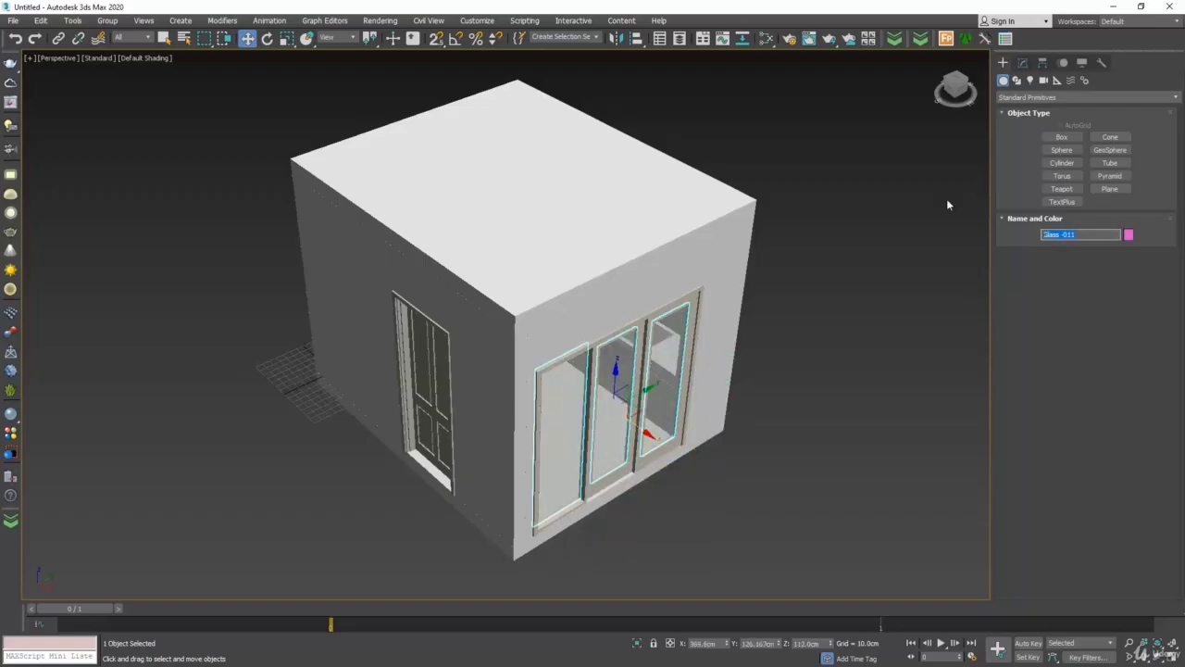
pyautogui.write('dear glass')
pyautogui.press('Return')
# Step: Test-move the large window's wooden frame object, undo the move, and rename the object laminate
pyautogui.click(602, 486)
pyautogui.moveTo(648, 424); pyautogui.dragTo(695, 456)
pyautogui.hotkey('ctrl', 'z')
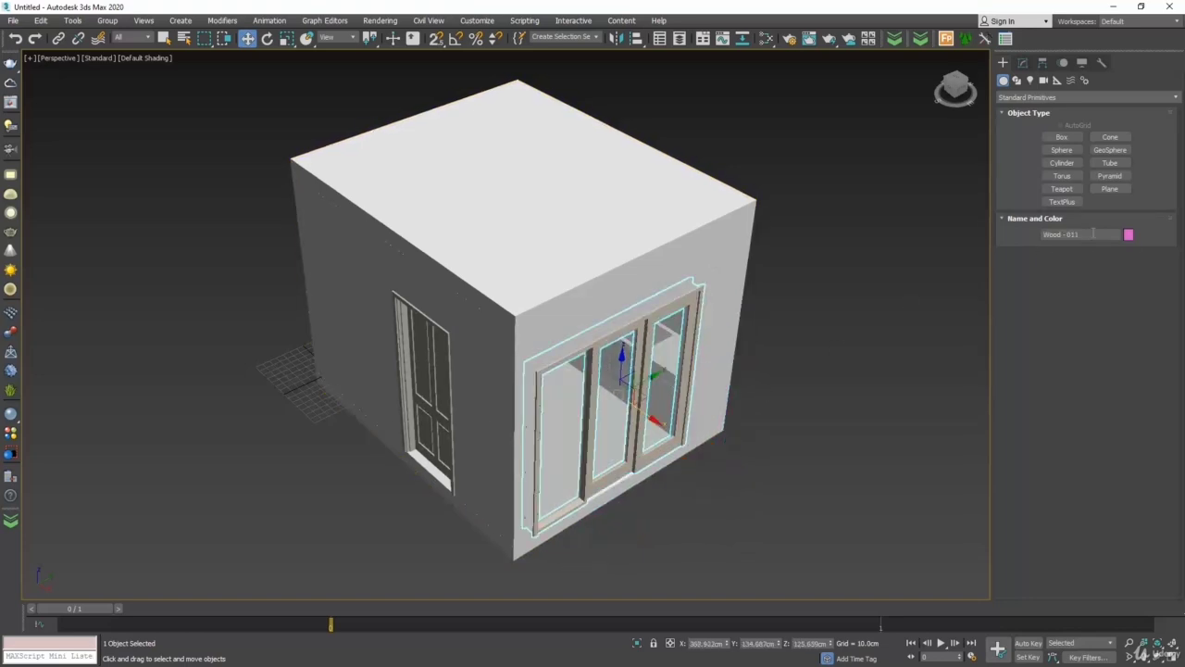
pyautogui.click(1093, 233)
pyautogui.write('laminate')
pyautogui.press('Return')
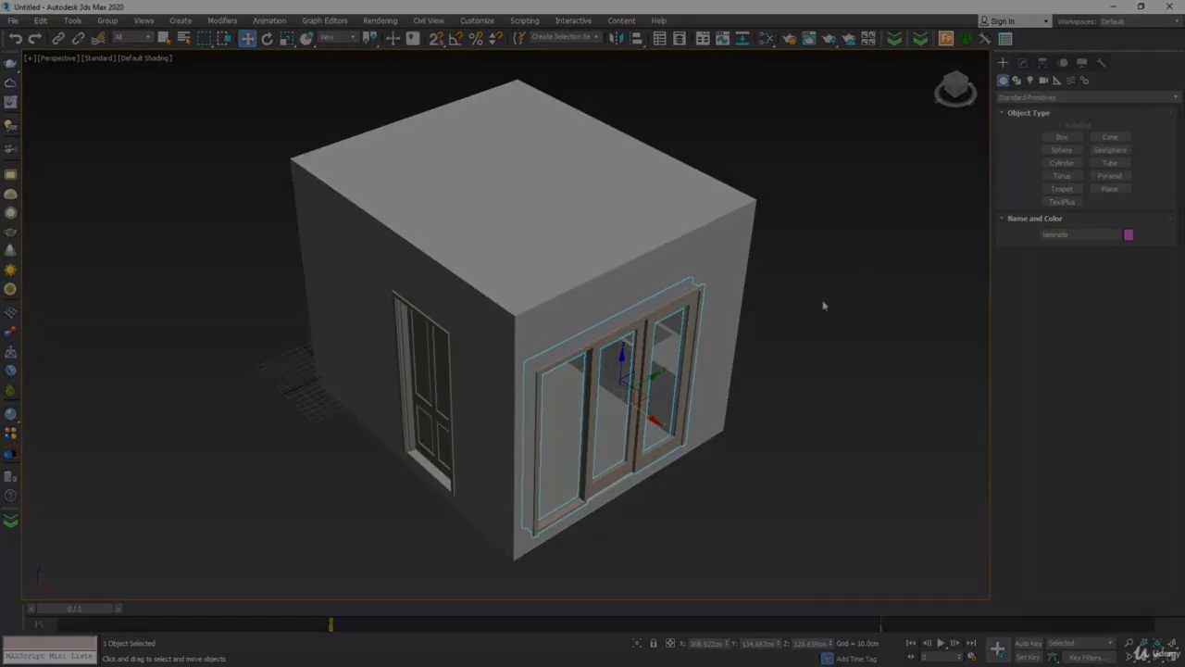